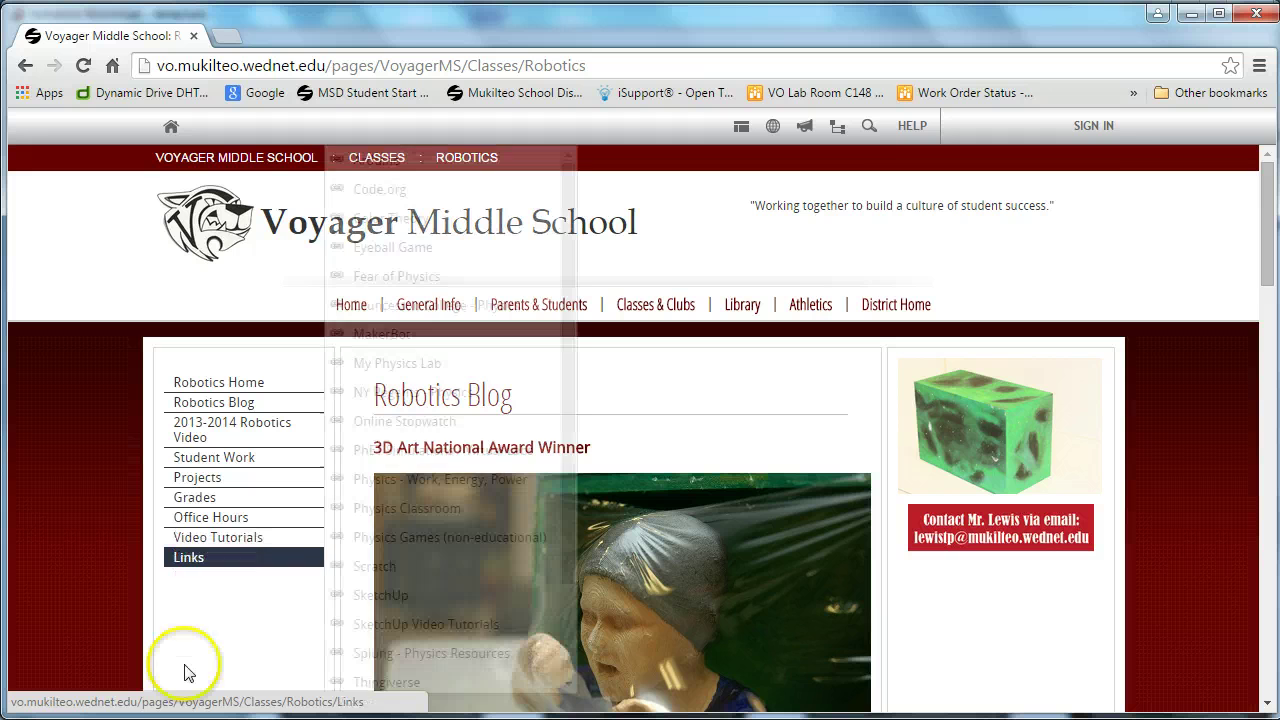
Step: Bring the Meshmixer temp2.ply window forward and orbit around the scanned walking figure
mouse_move(350, 718)
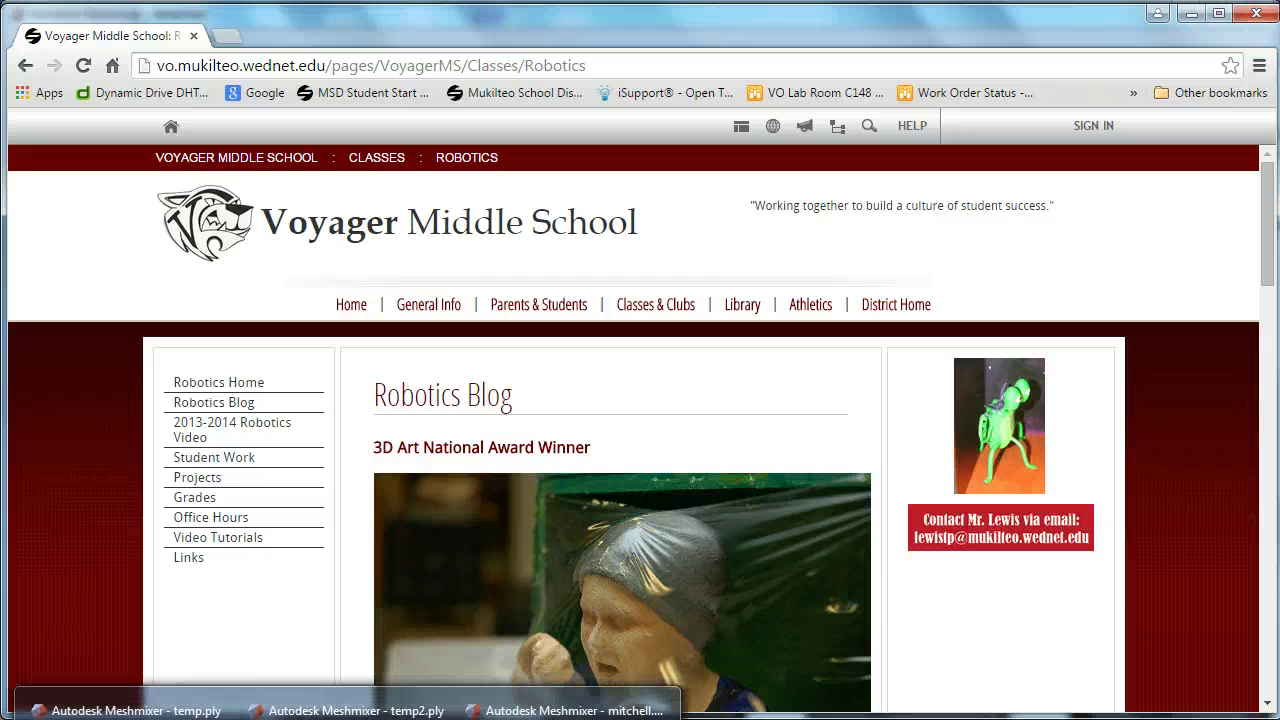
click(350, 710)
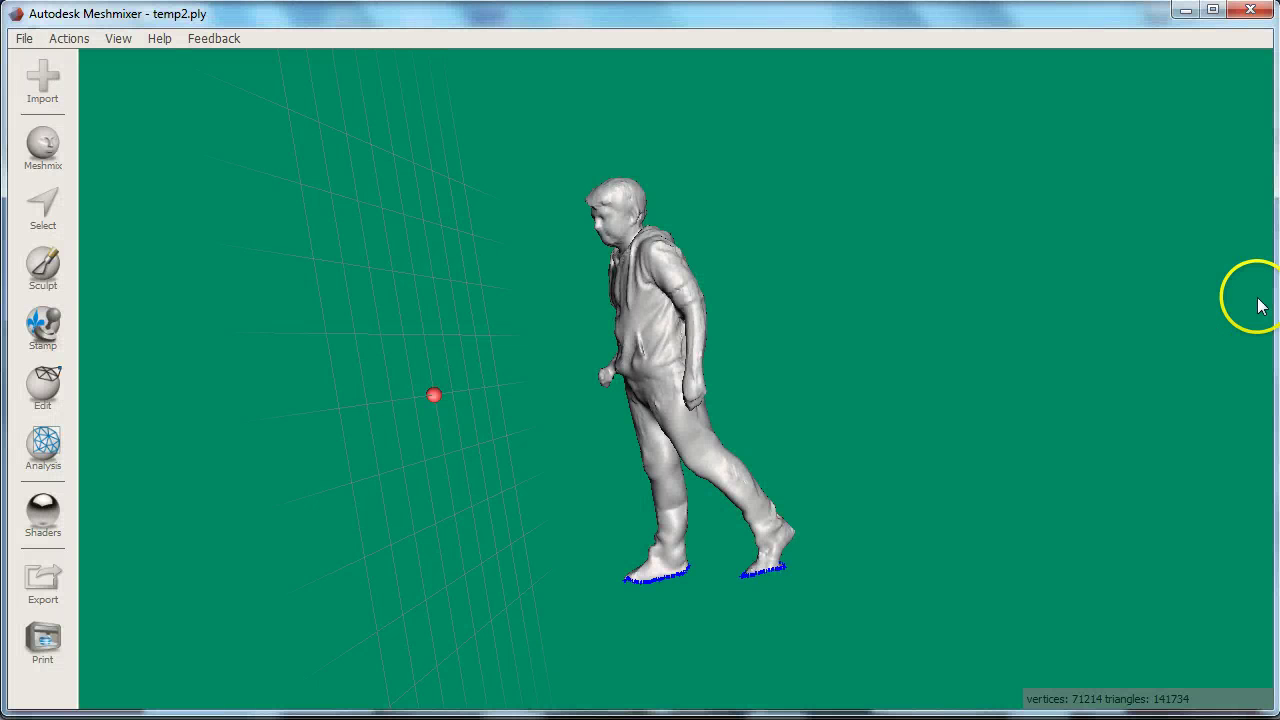
right_drag(989, 432, 421, 490)
right_drag(732, 362, 260, 432)
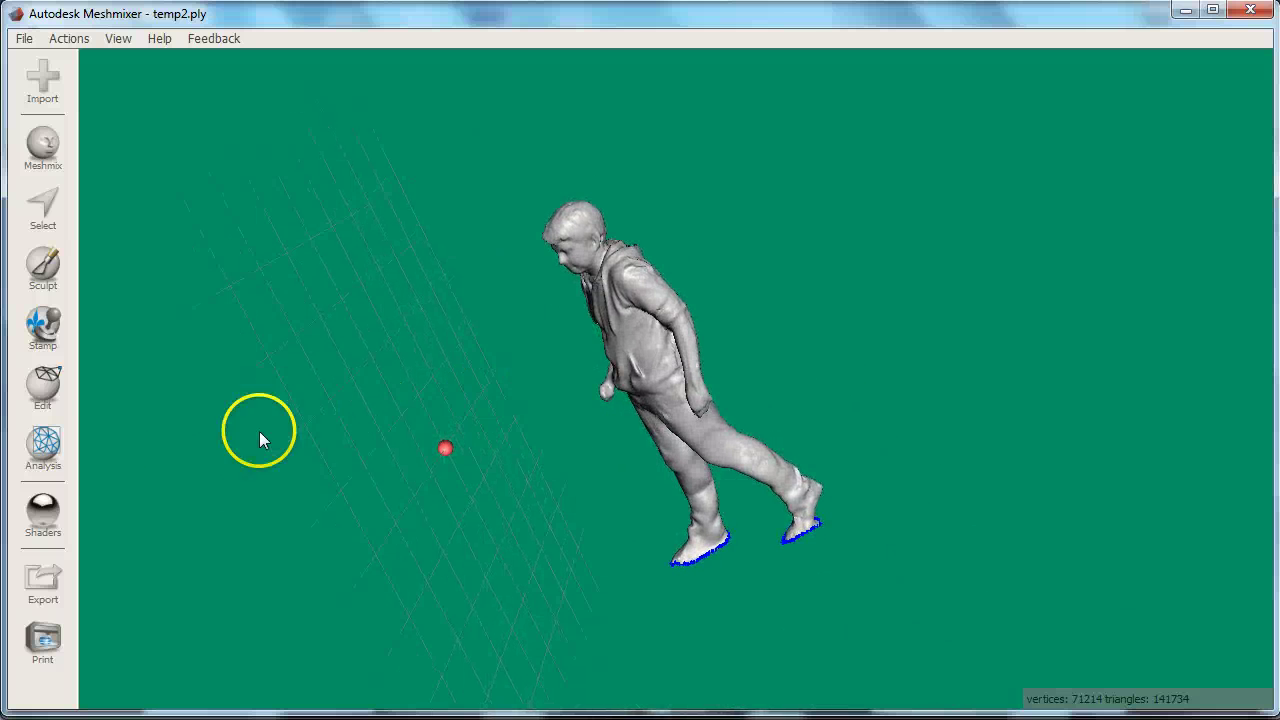
Step: Auto-repair all defects in the Inspector using Smooth Fill, then inspect the figure's back
click(57, 467)
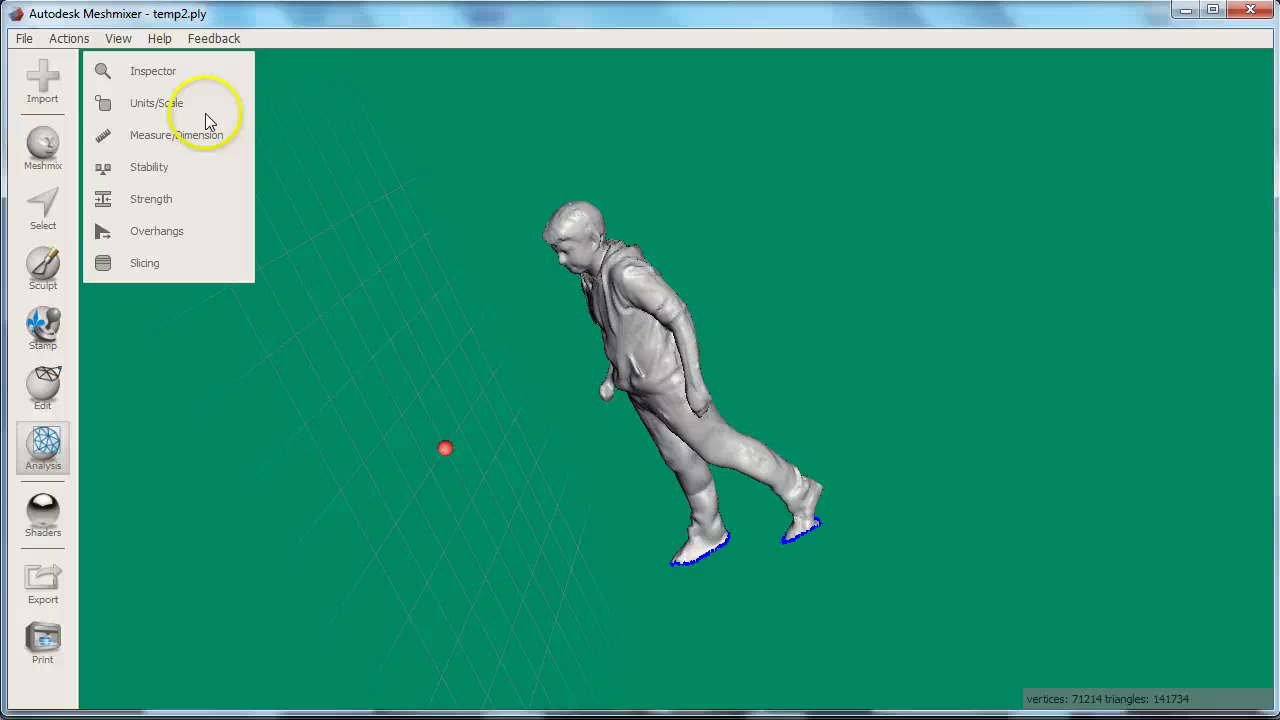
click(166, 64)
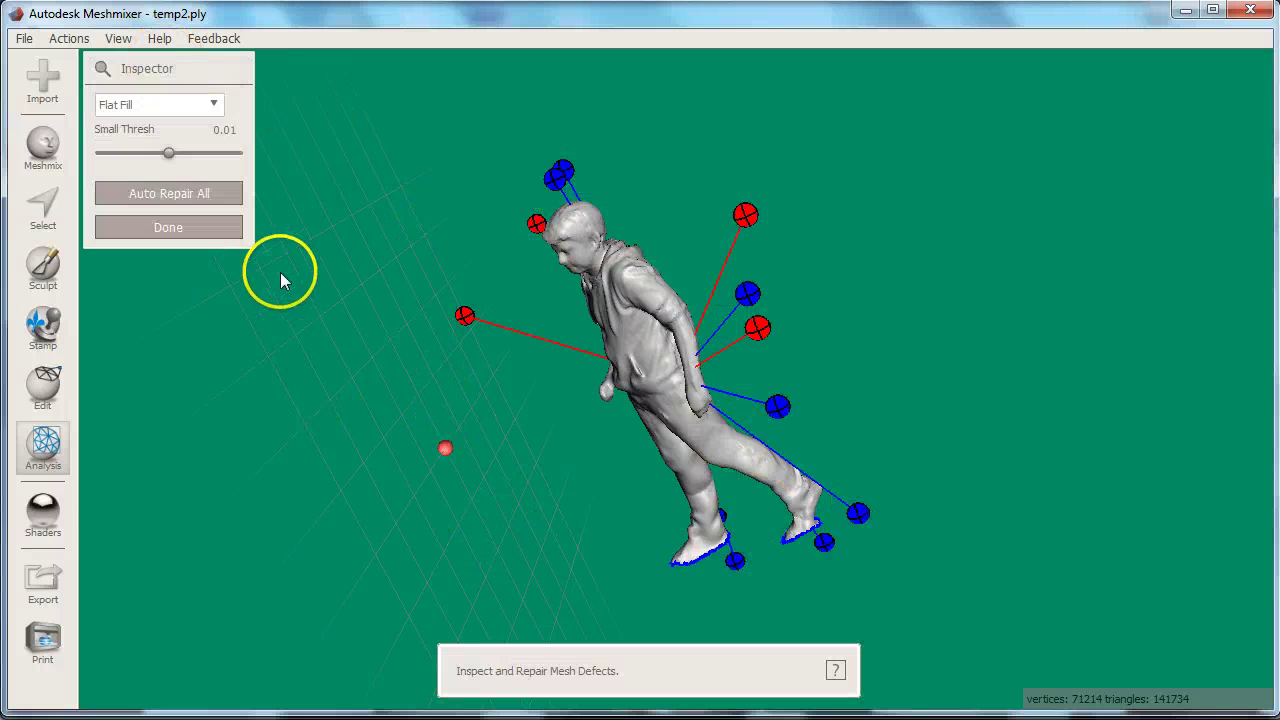
click(213, 106)
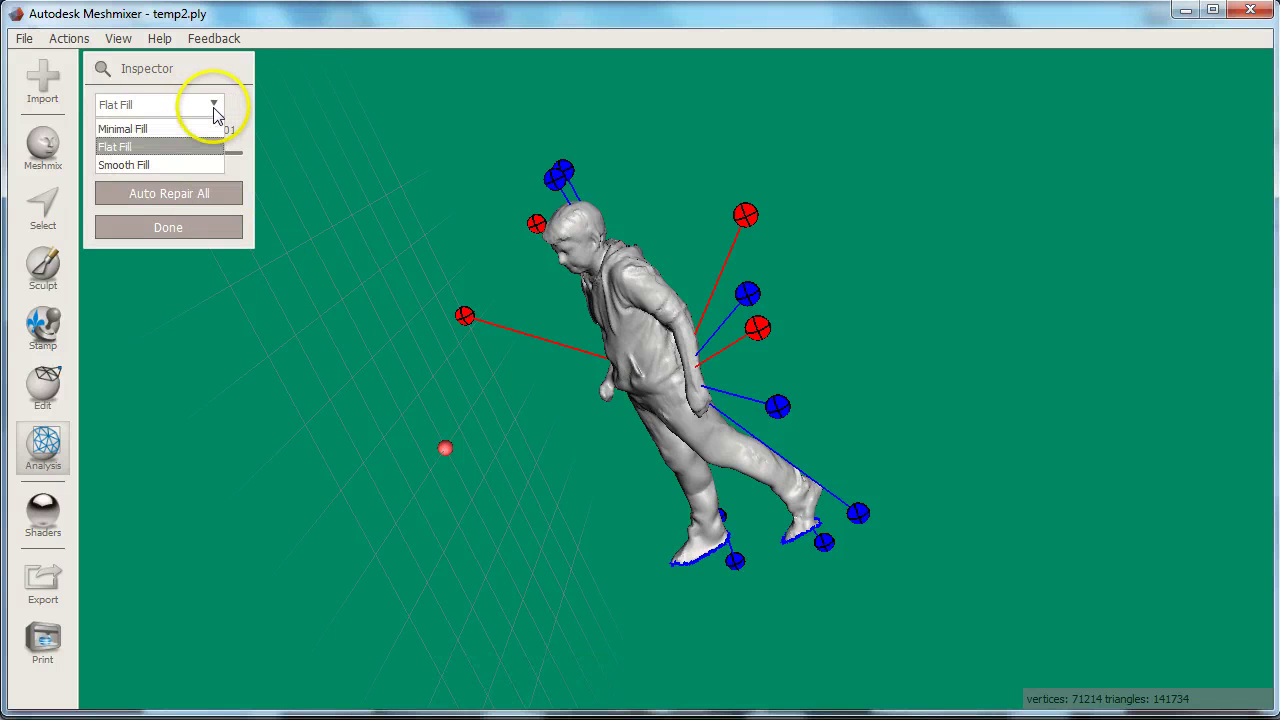
click(150, 168)
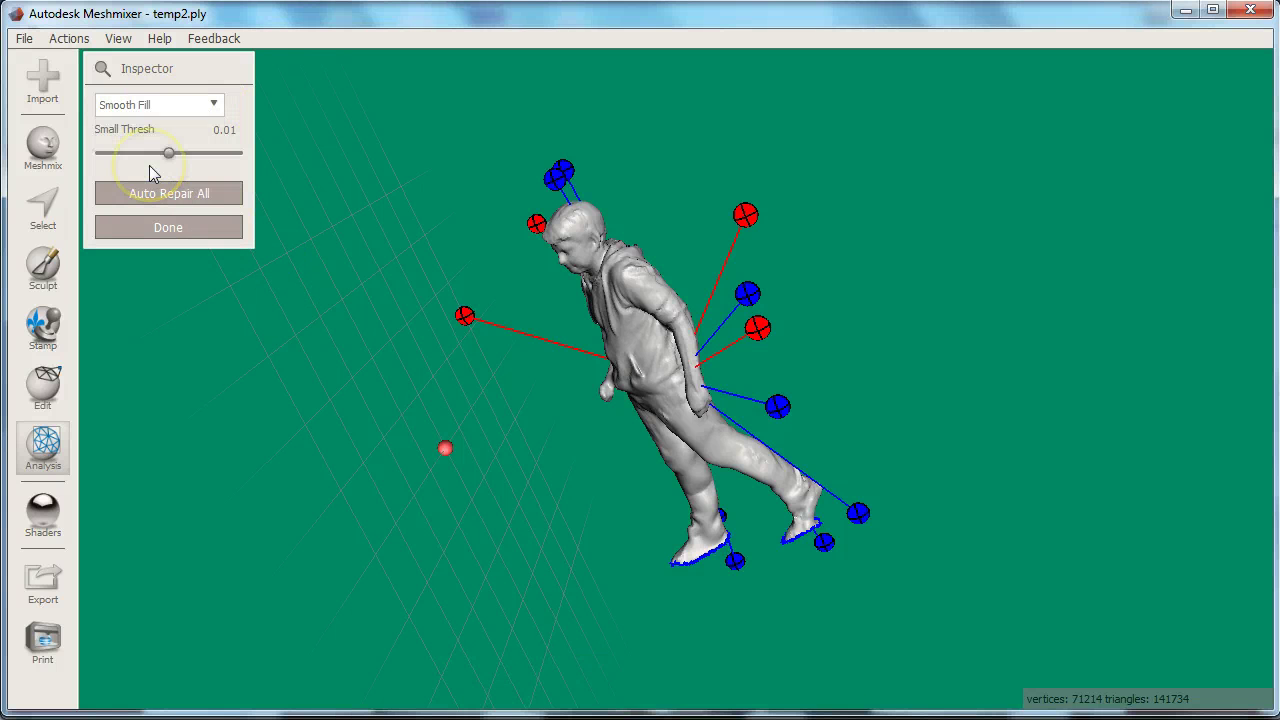
click(213, 199)
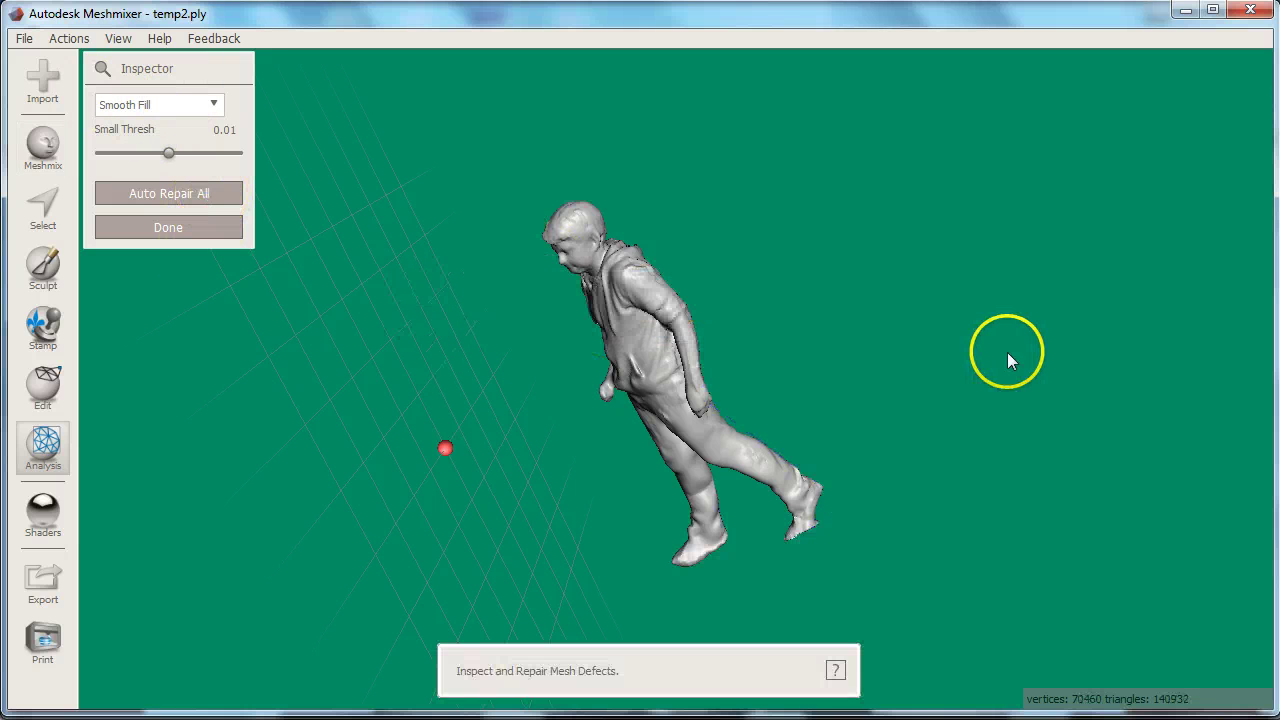
right_drag(945, 542, 809, 380)
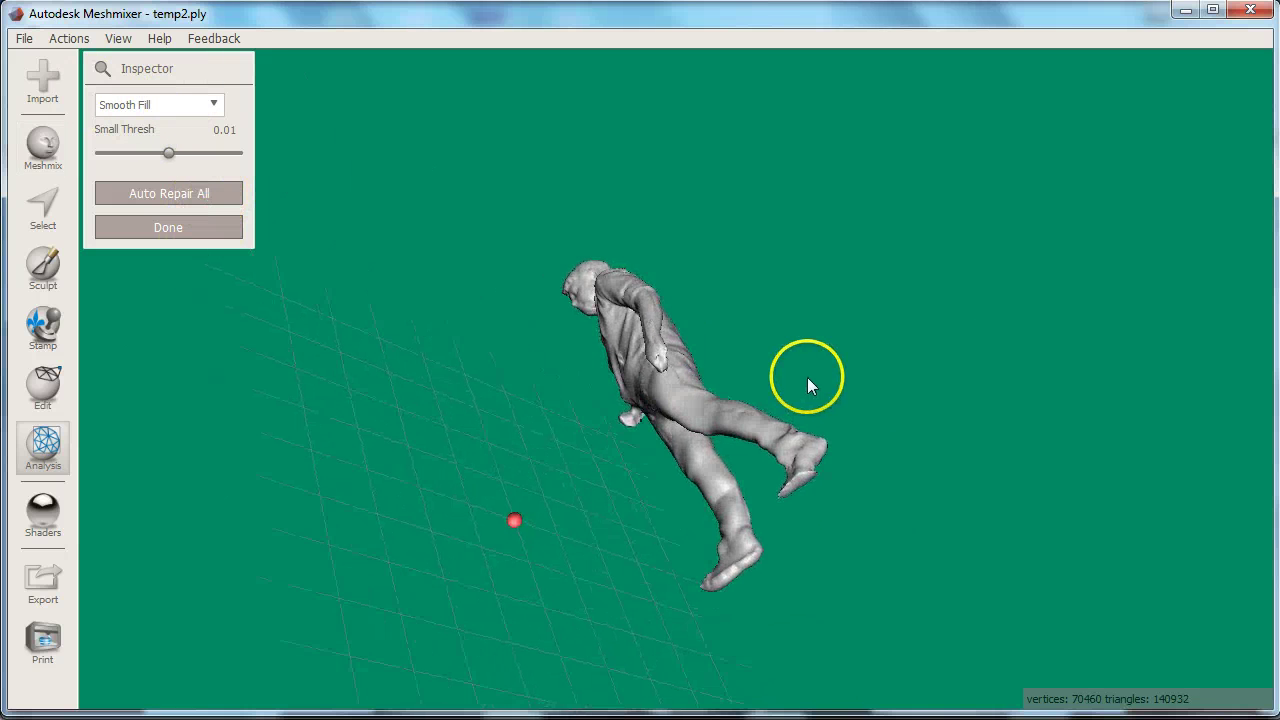
right_drag(736, 588, 868, 662)
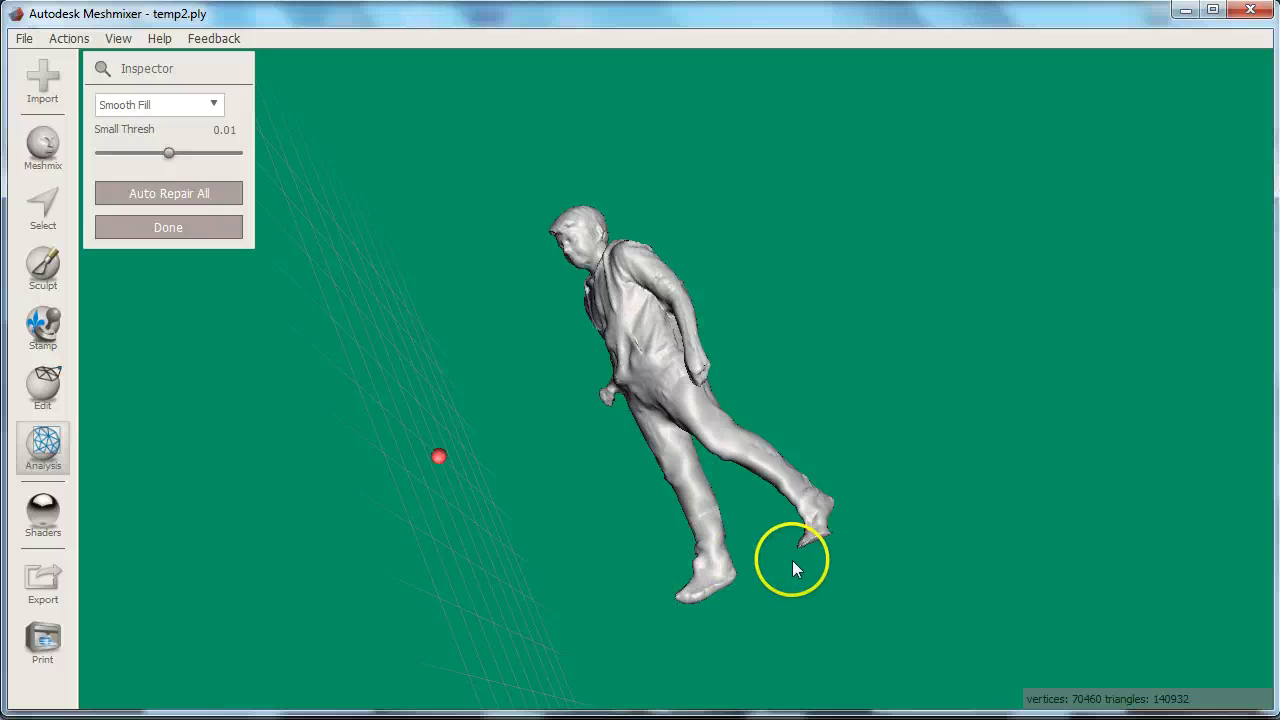
right_drag(898, 555, 660, 605)
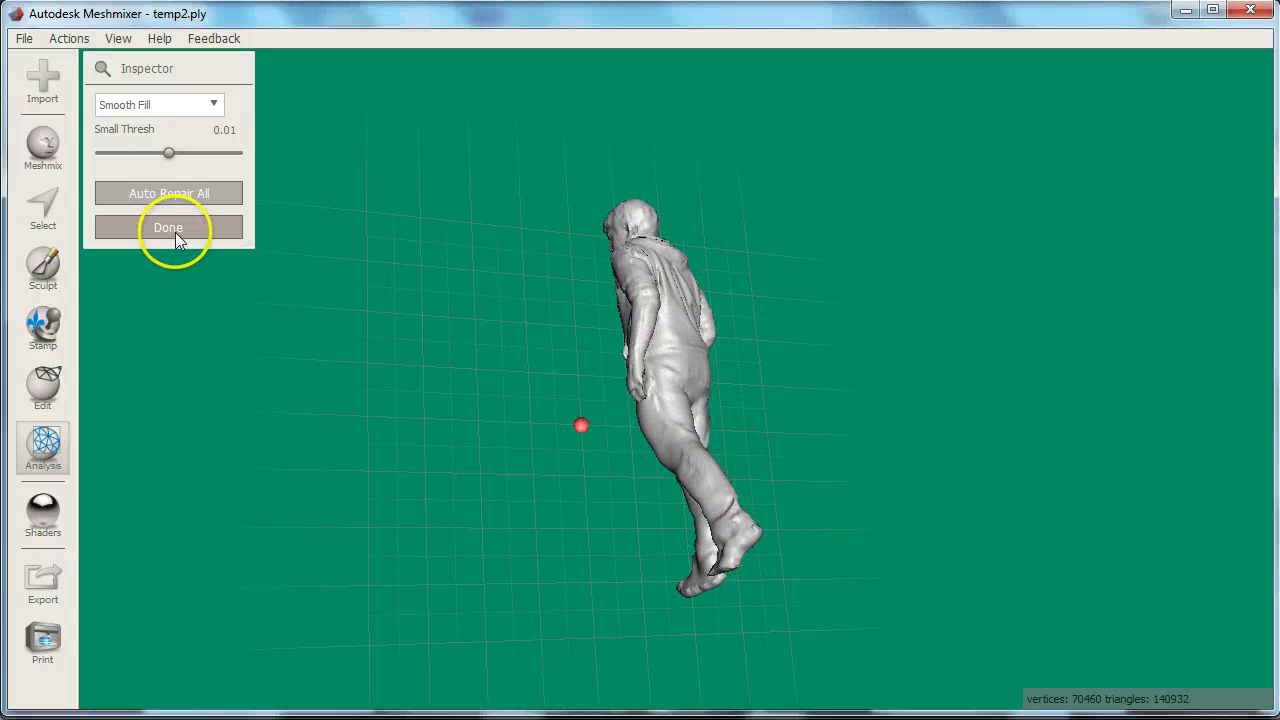
Step: Close the Inspector and start a Plane Cut, tilting the plane diagonally through the figure
click(175, 230)
right_drag(742, 508, 902, 490)
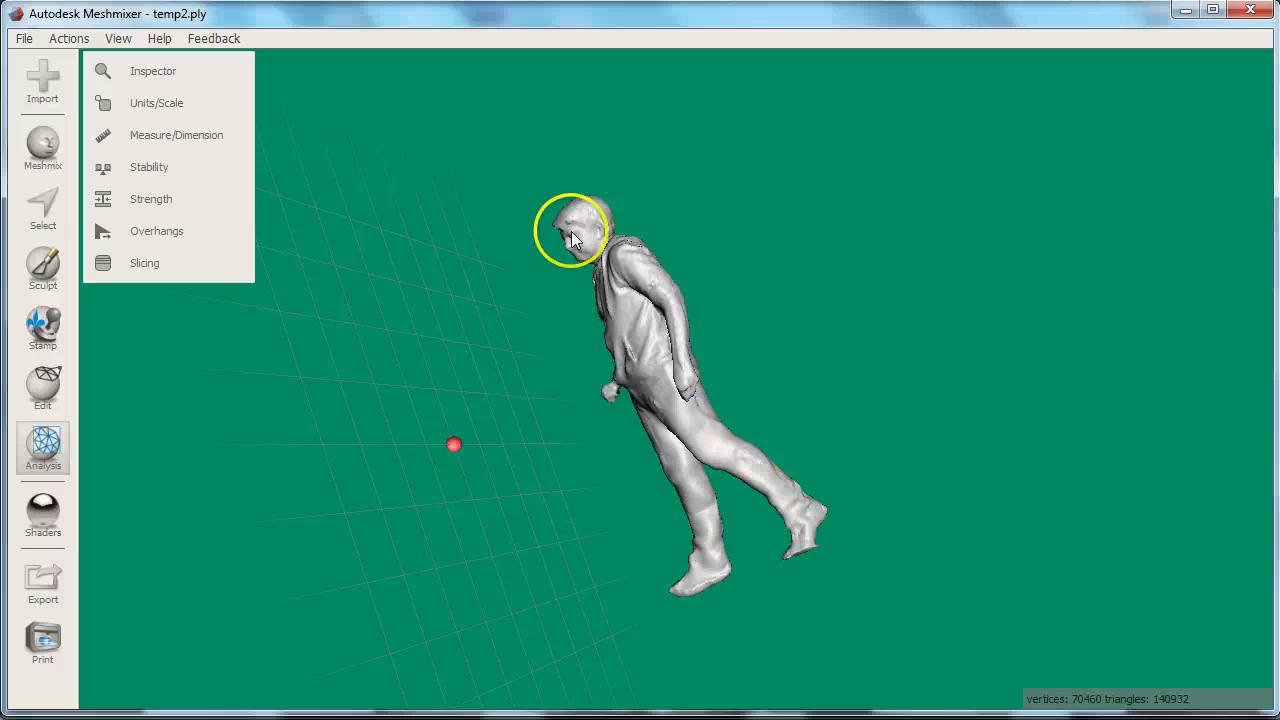
right_drag(729, 429, 666, 586)
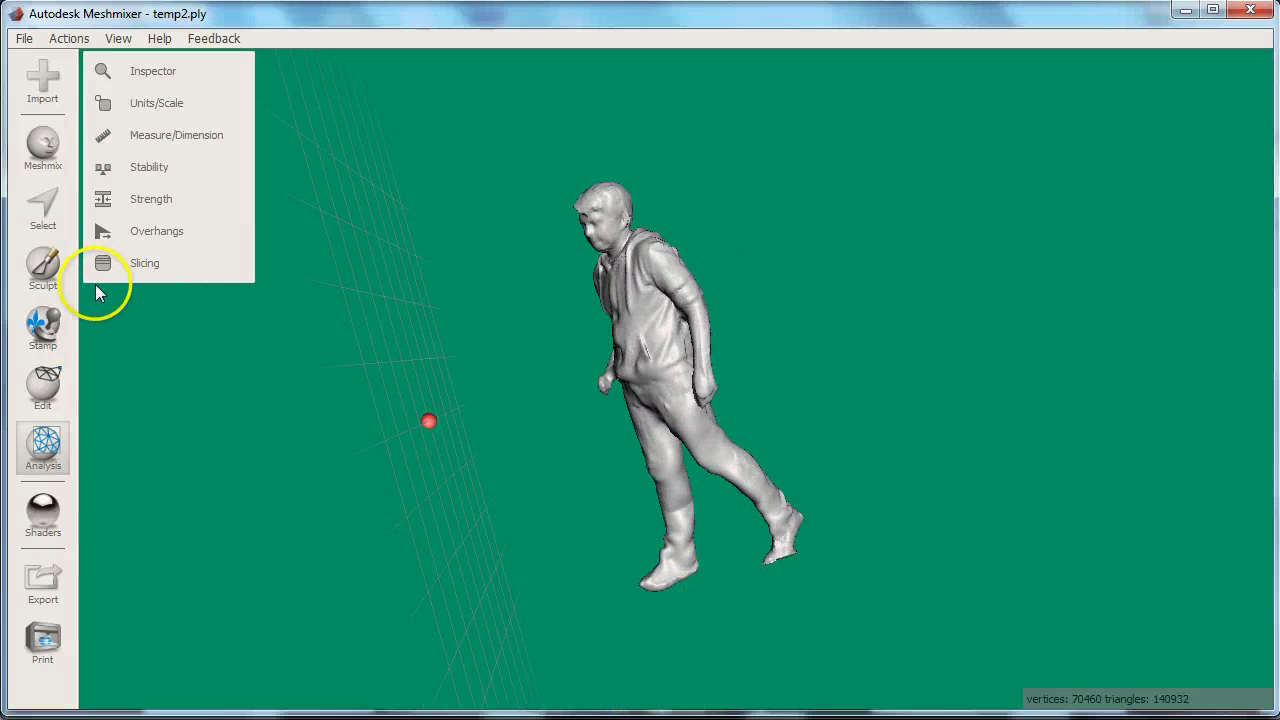
click(43, 385)
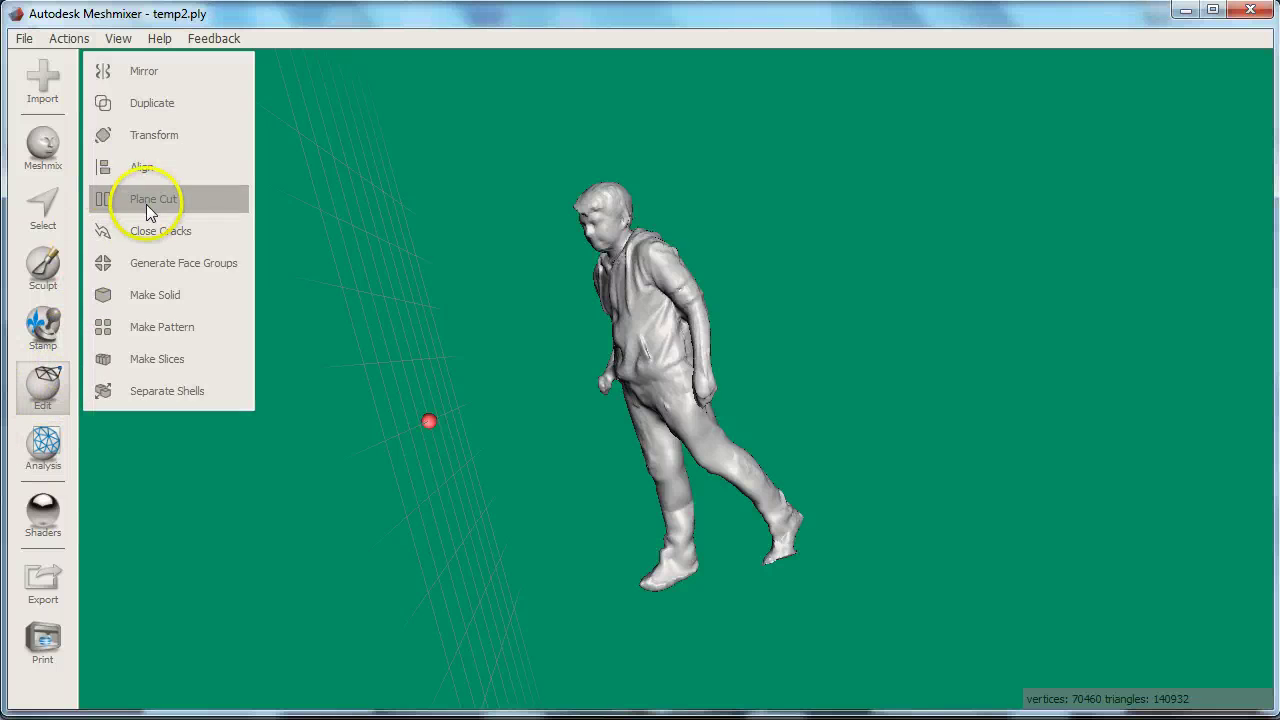
right_drag(508, 535, 820, 435)
drag(714, 433, 640, 346)
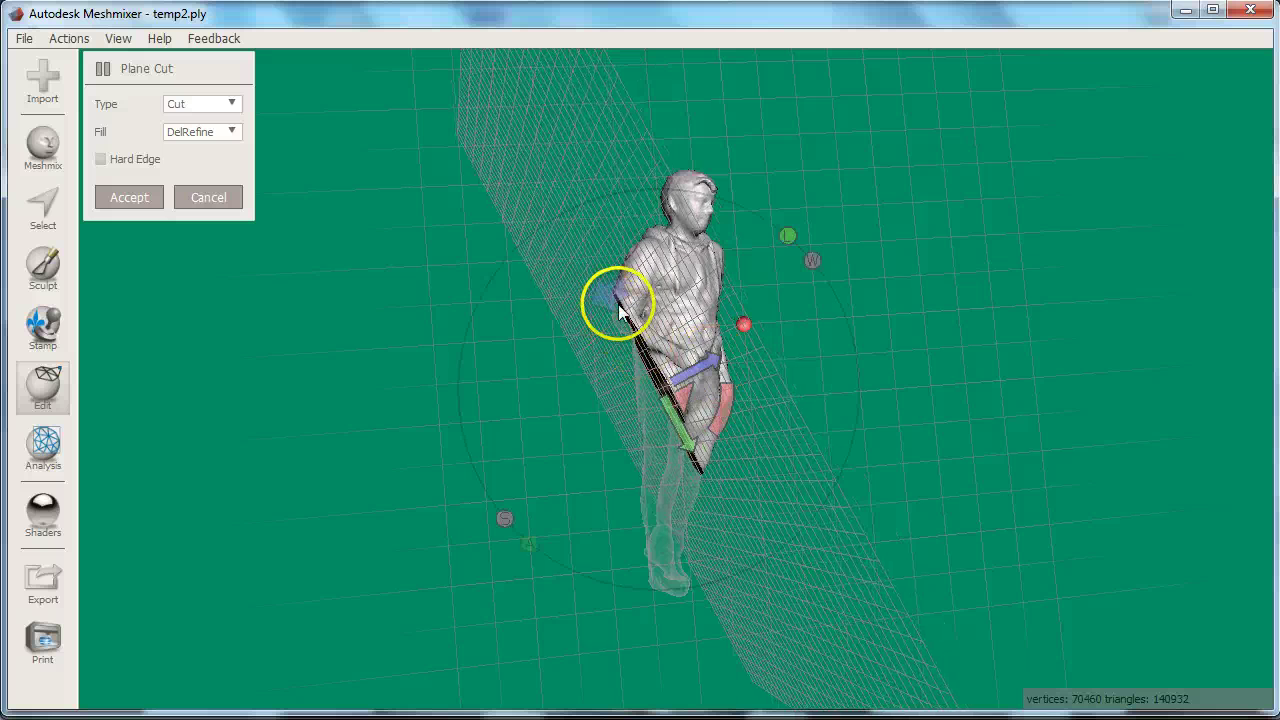
Step: Try the Slice cut type, then switch the cut type back to Cut
click(618, 302)
click(231, 107)
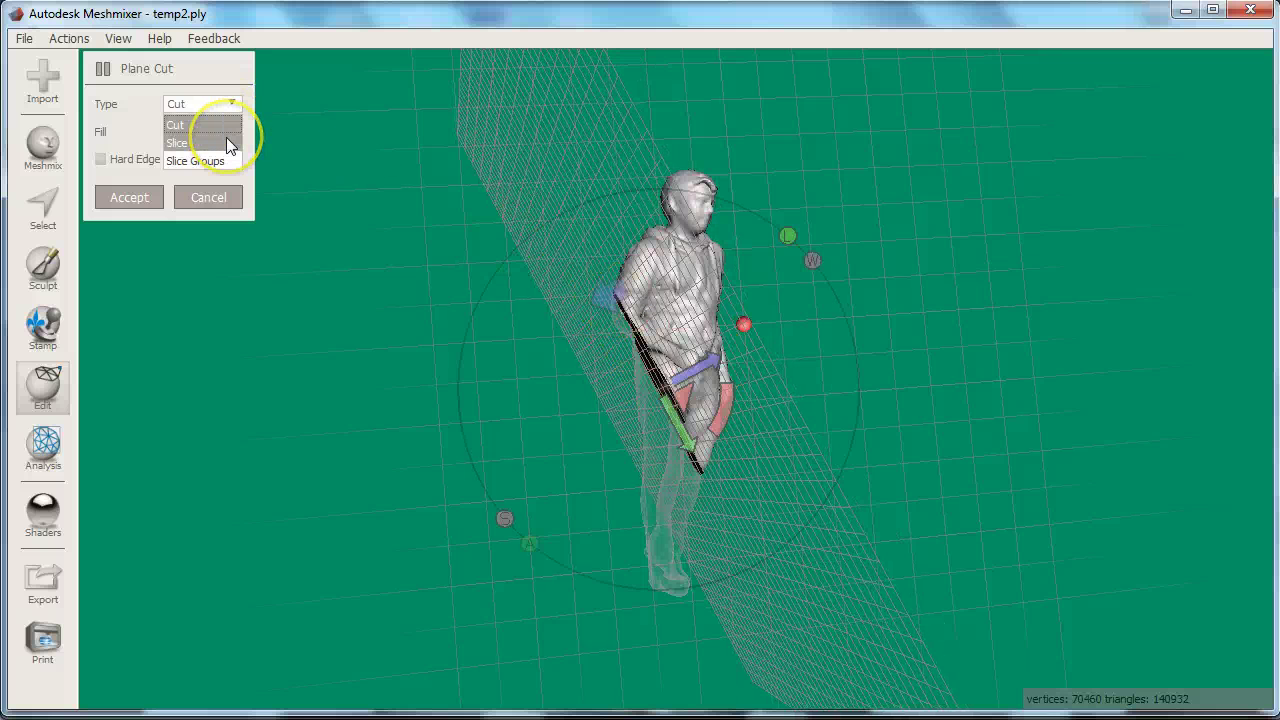
click(227, 143)
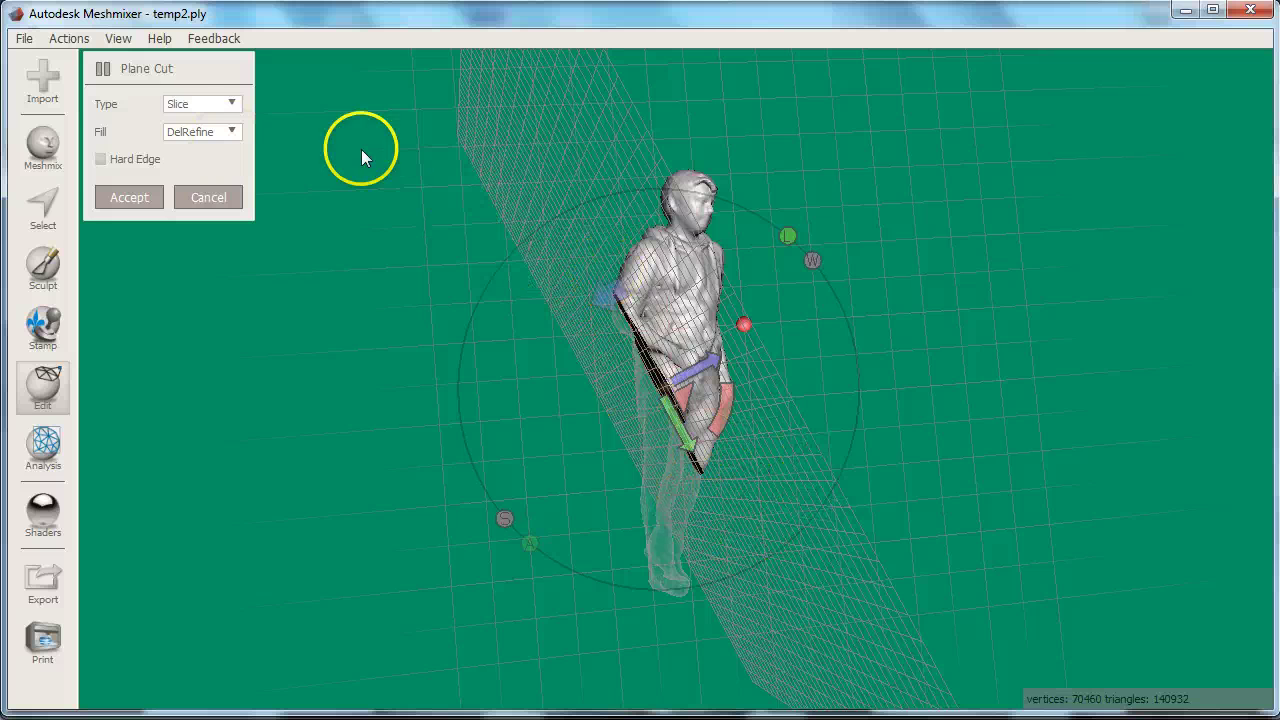
click(231, 105)
click(227, 126)
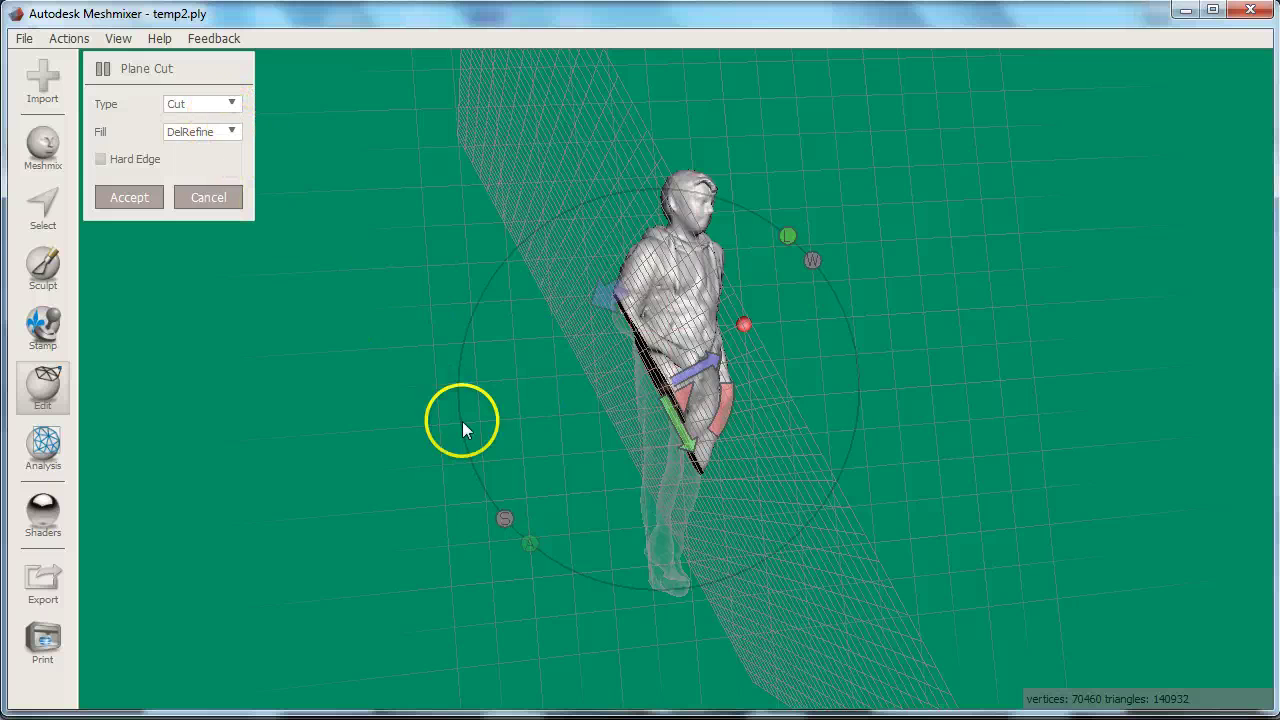
Step: Set the cut fill to NoFill and preview the unfilled cut
right_drag(482, 425, 614, 348)
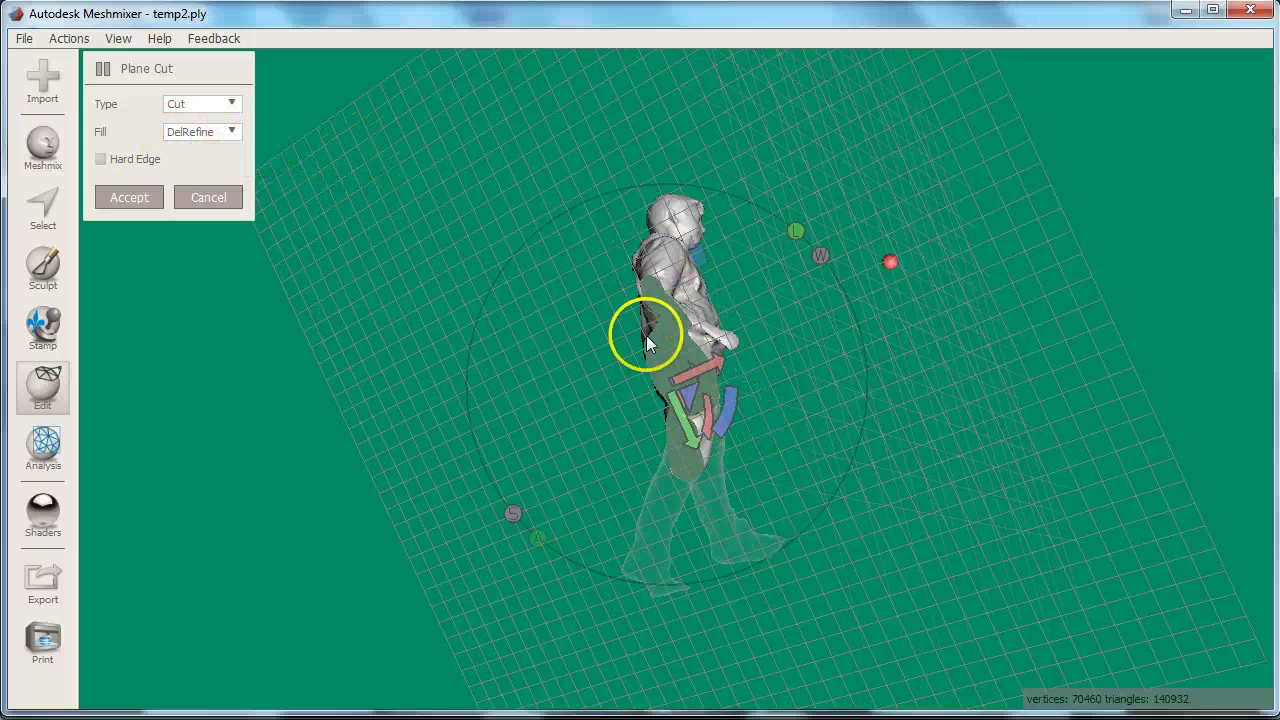
click(204, 141)
click(196, 152)
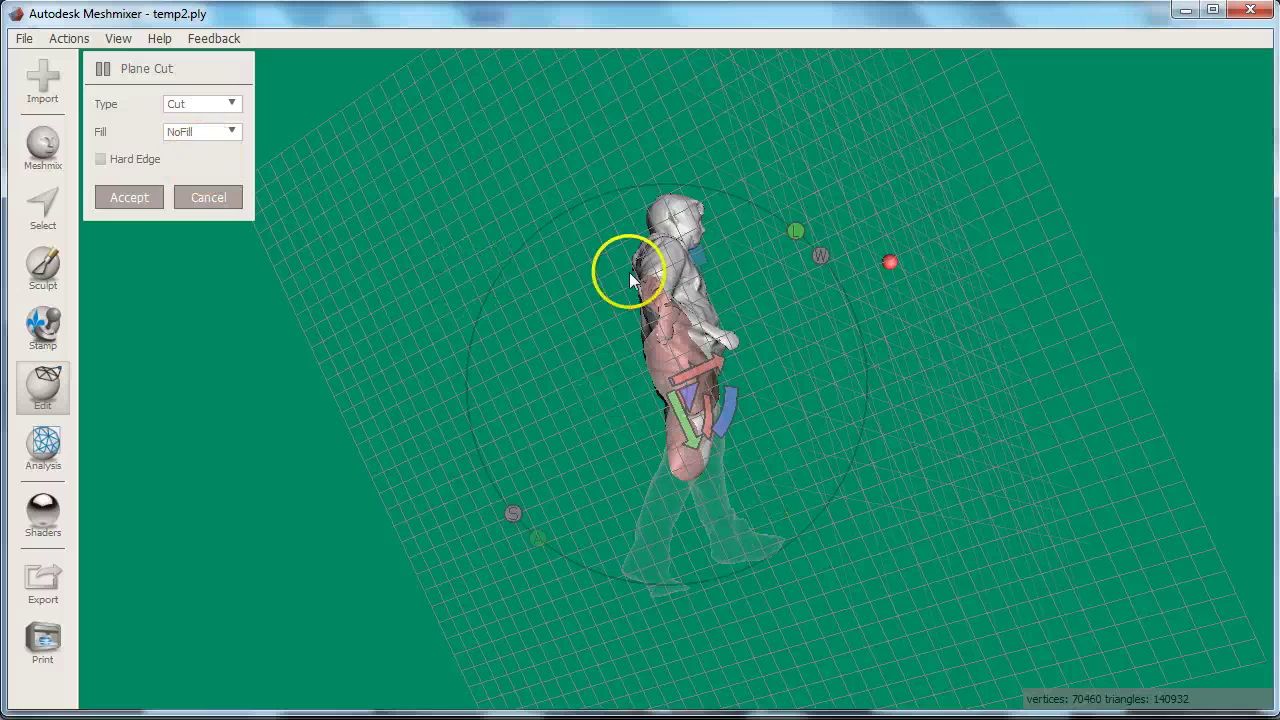
right_drag(654, 451, 616, 415)
click(235, 132)
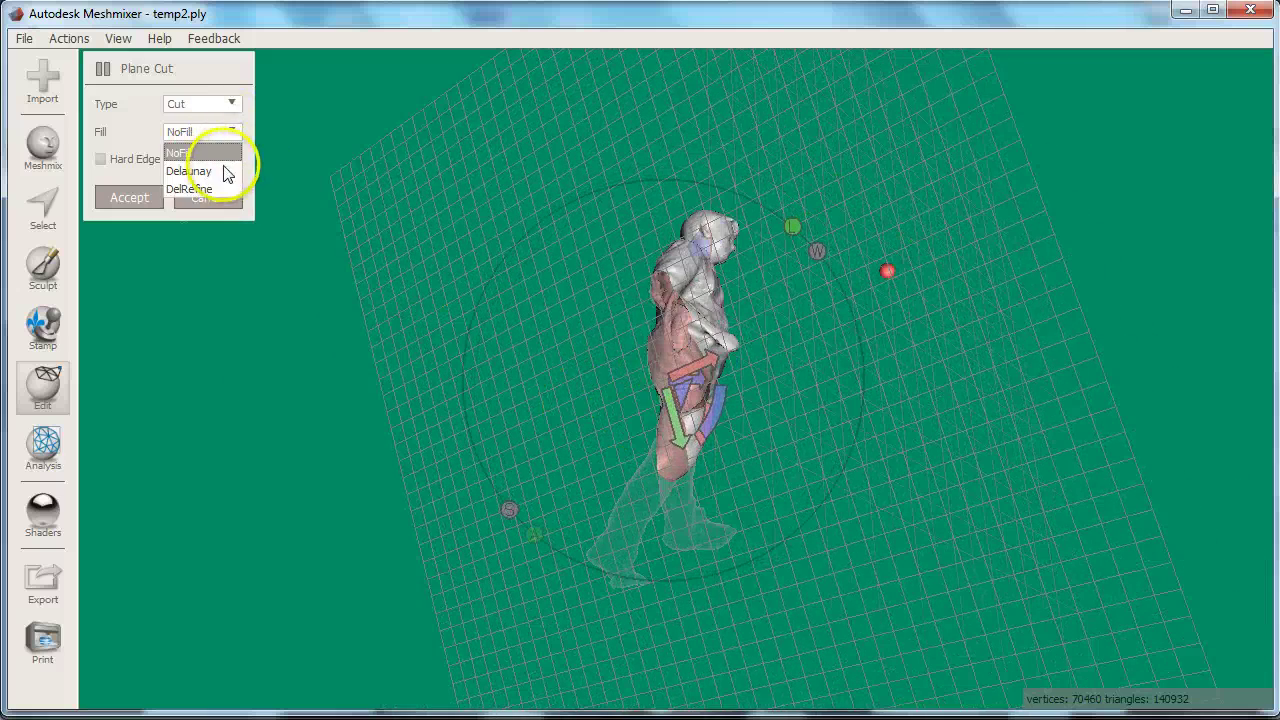
Step: Set the cut fill to DelRefine and draw a line to place the cut plane
right_drag(701, 567, 529, 583)
right_drag(494, 534, 546, 617)
drag(516, 530, 749, 632)
right_drag(749, 632, 600, 570)
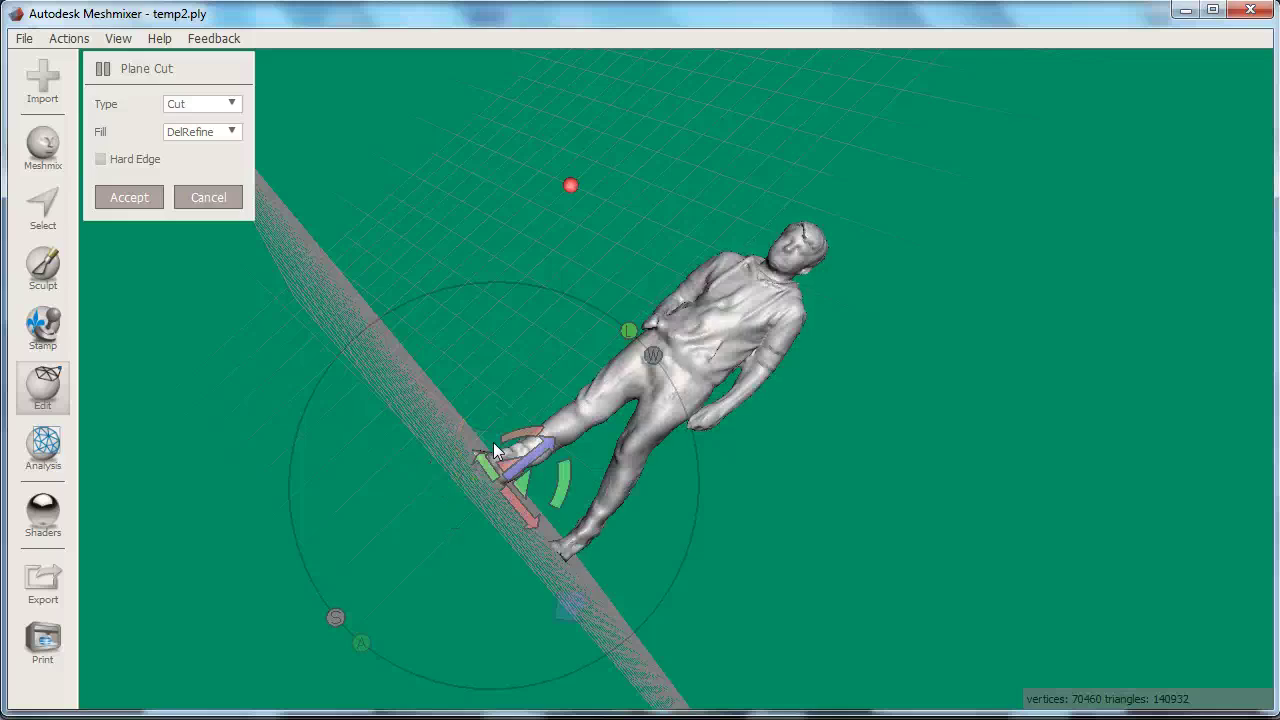
Step: Position the plane flat beneath the feet, tilted about -1.79°, and accept the cut
right_drag(493, 442, 769, 529)
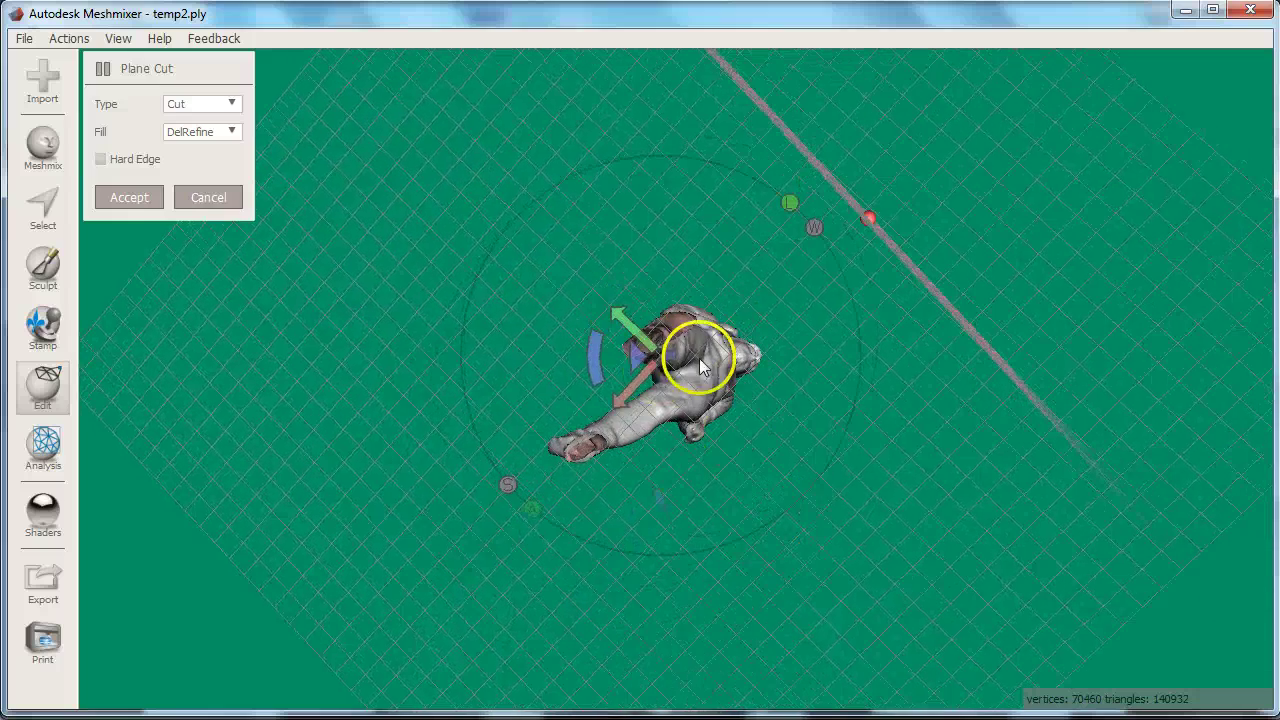
right_drag(687, 403, 503, 509)
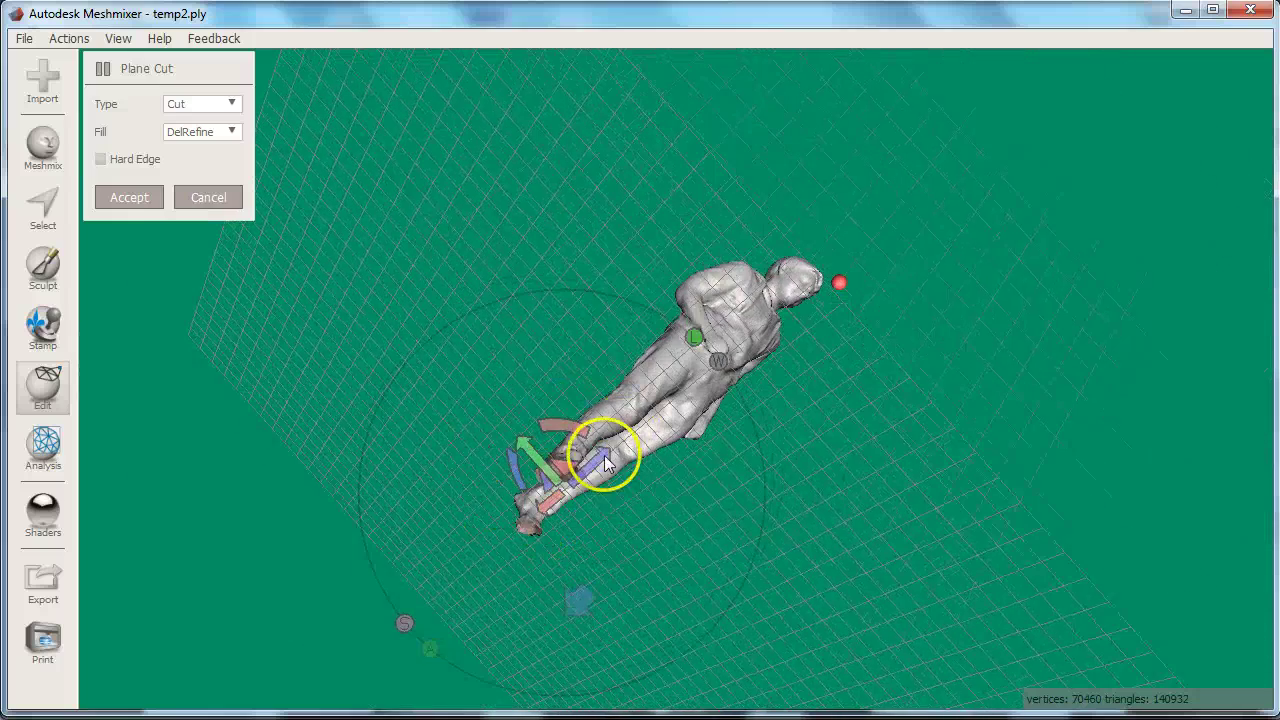
drag(603, 454, 611, 463)
right_drag(645, 484, 590, 598)
mouse_move(639, 556)
right_down()
mouse_move(680, 577)
mouse_move(646, 534)
right_up()
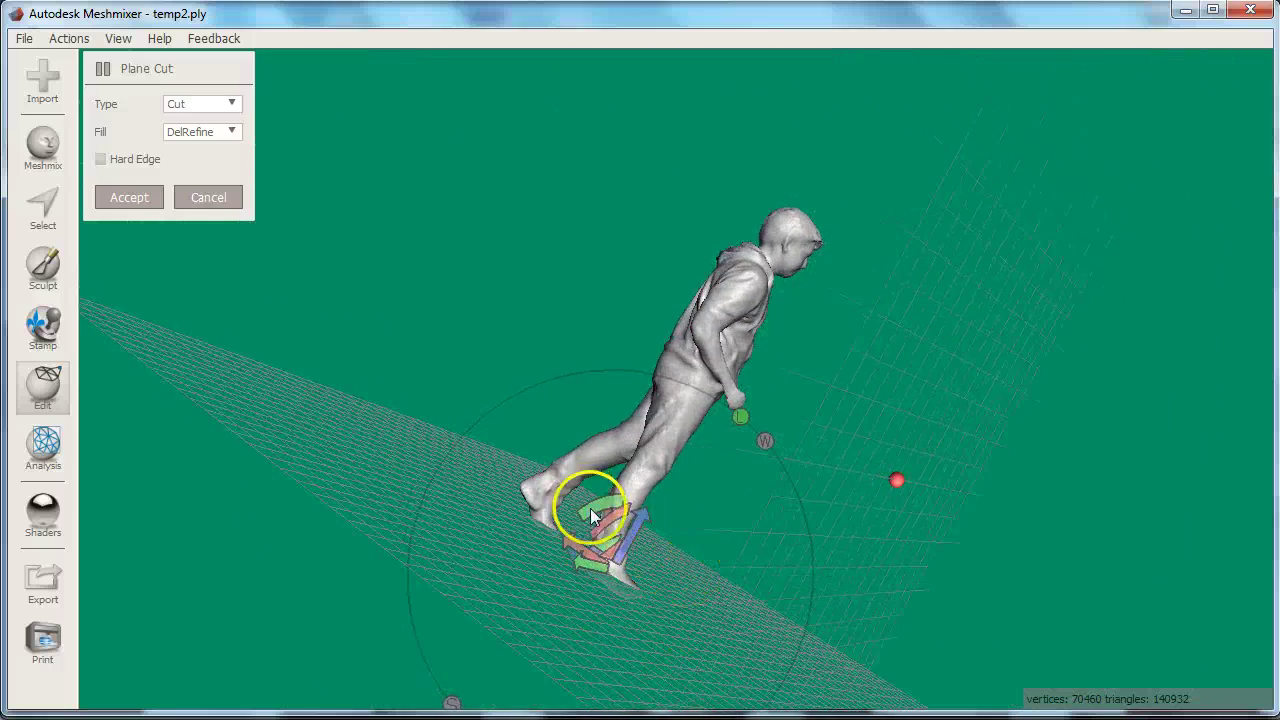
drag(591, 506, 594, 514)
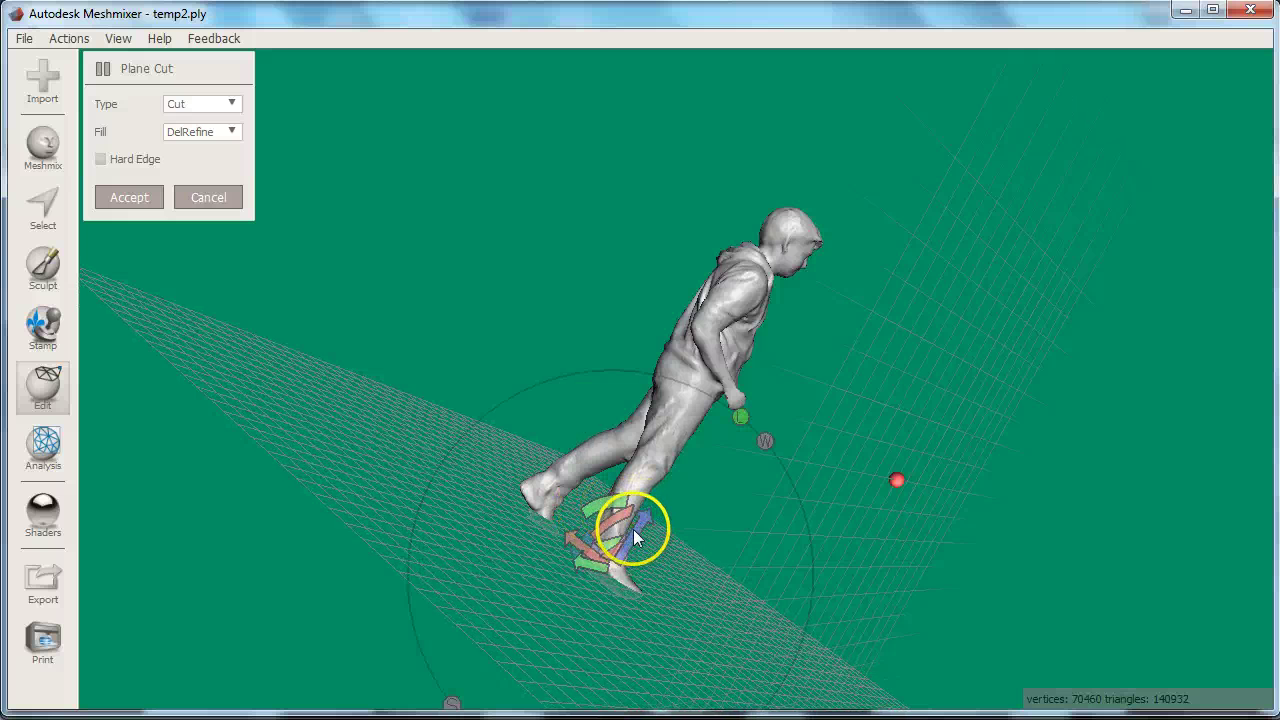
drag(633, 535, 666, 509)
right_drag(666, 509, 731, 581)
click(129, 197)
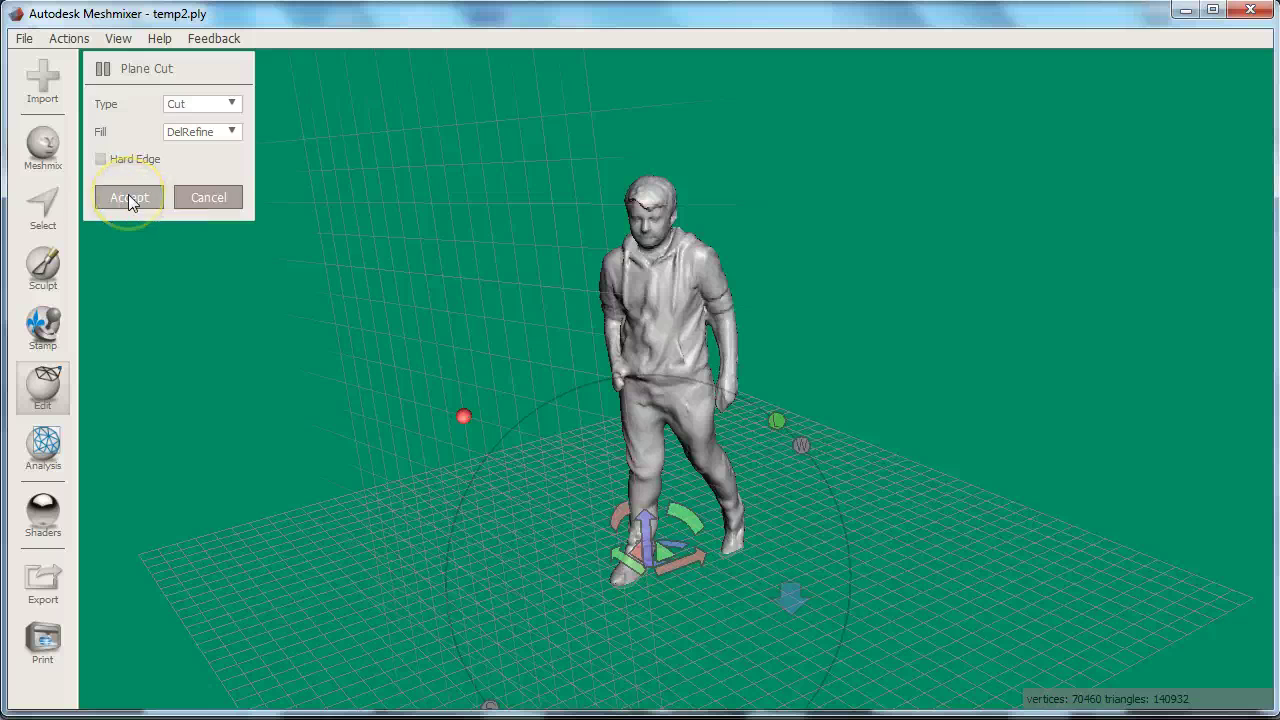
Step: Align the figure to the last cut plane on the Y axis so it stands upright
click(155, 166)
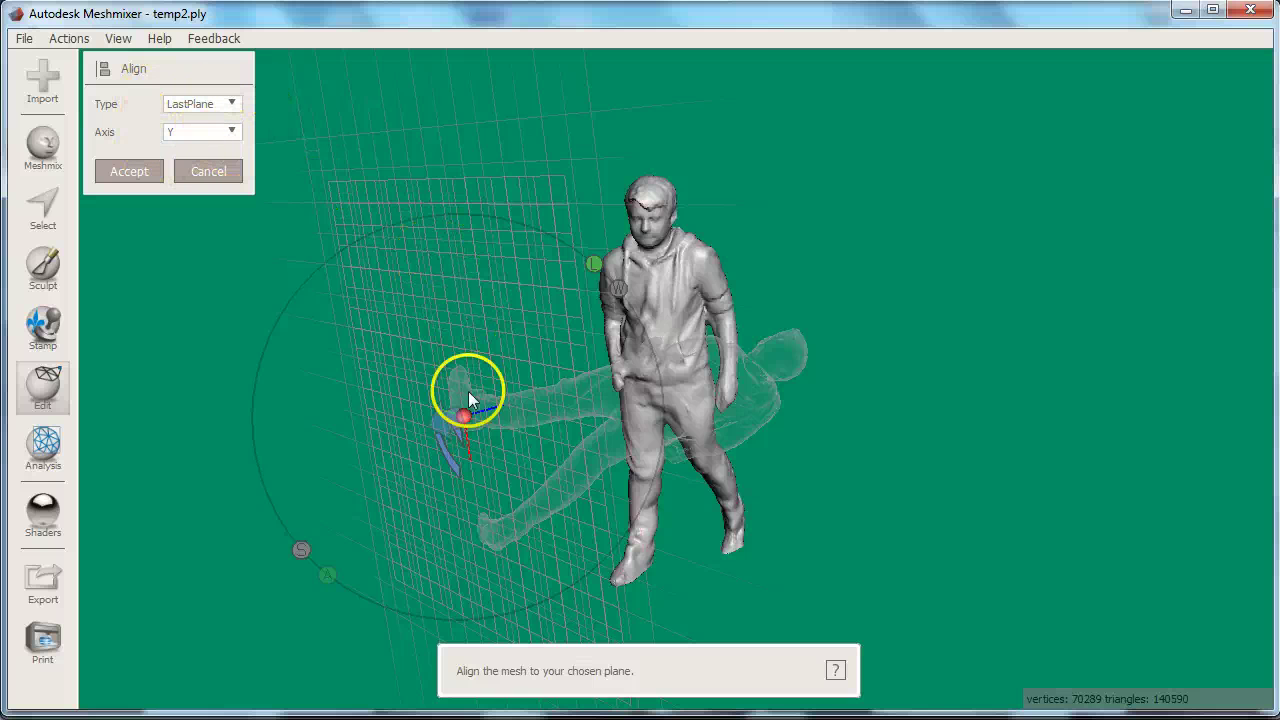
click(130, 171)
right_drag(686, 385, 632, 494)
right_drag(685, 448, 390, 617)
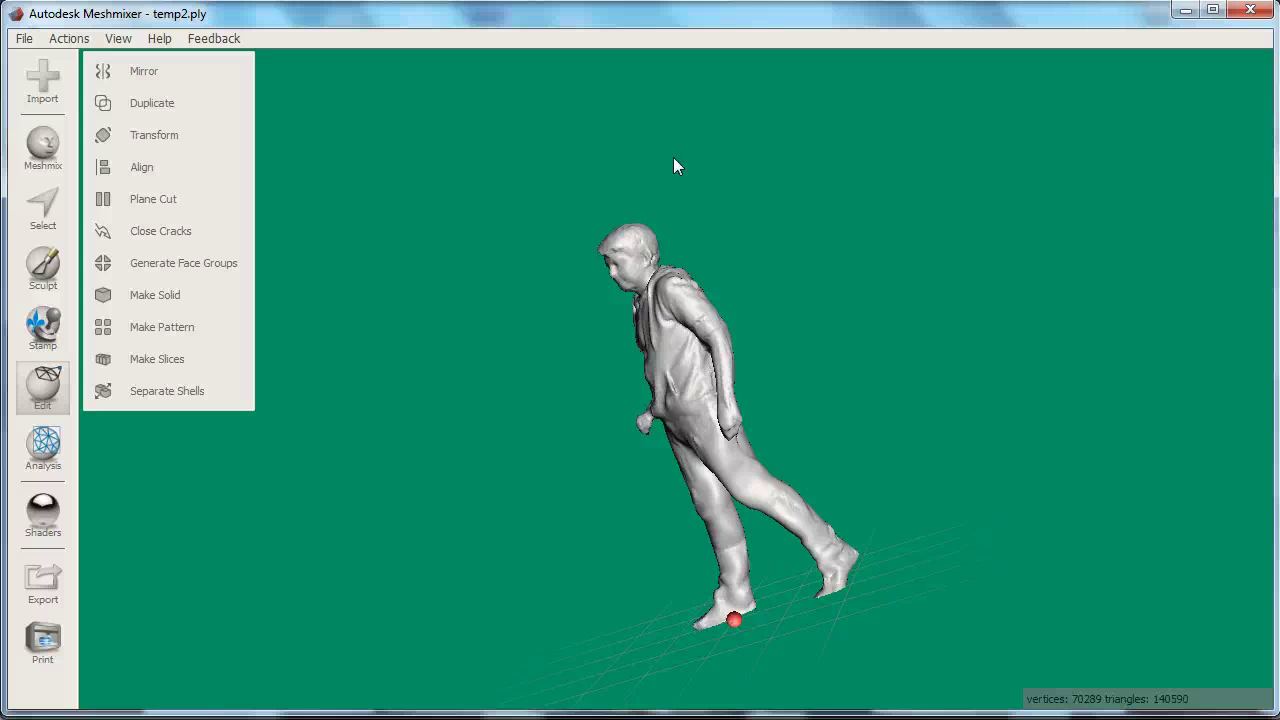
Step: In Units/Scale, set the height to 1644, then 150 mm, giving 47.68 × 150 × 67.03 mm
click(33, 462)
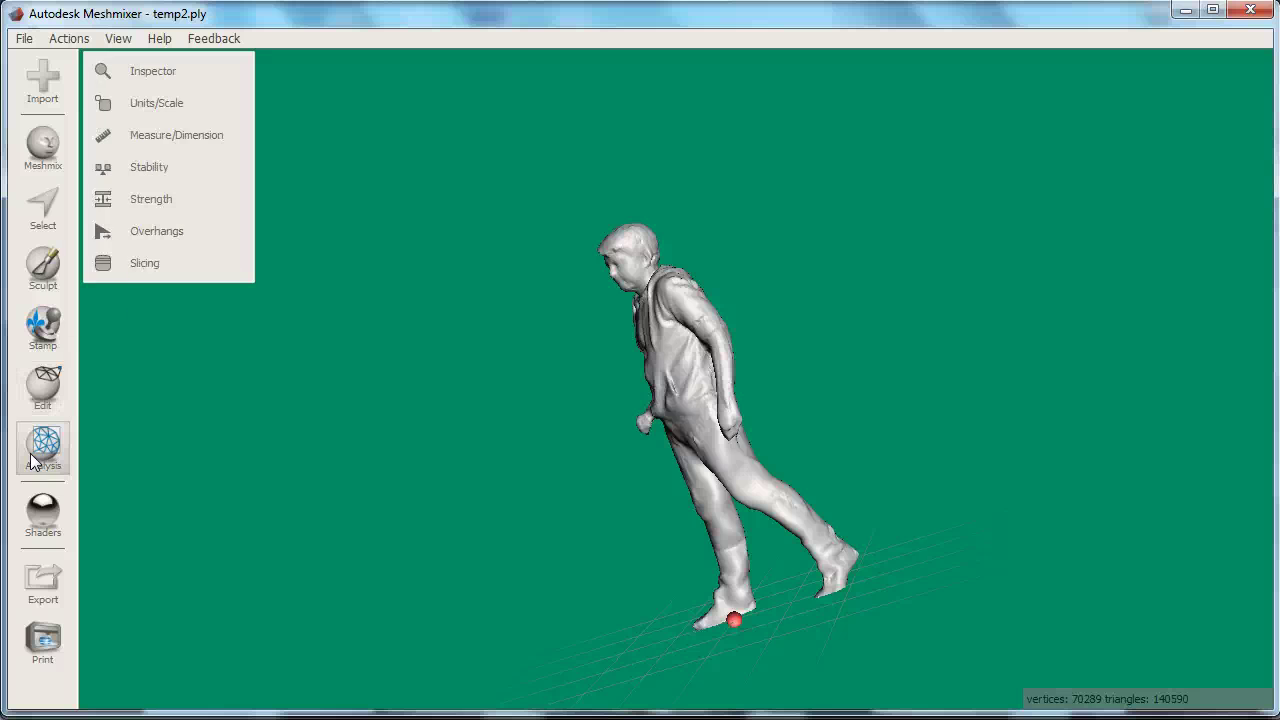
click(150, 111)
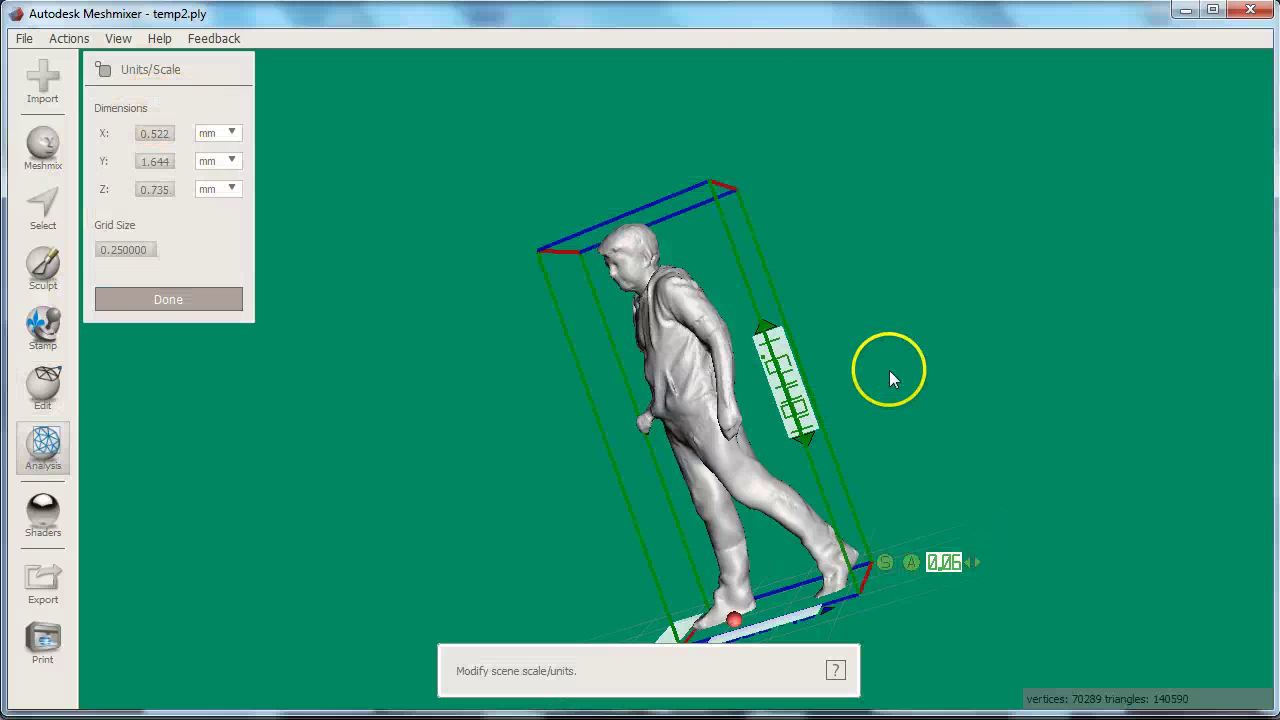
right_drag(853, 381, 820, 340)
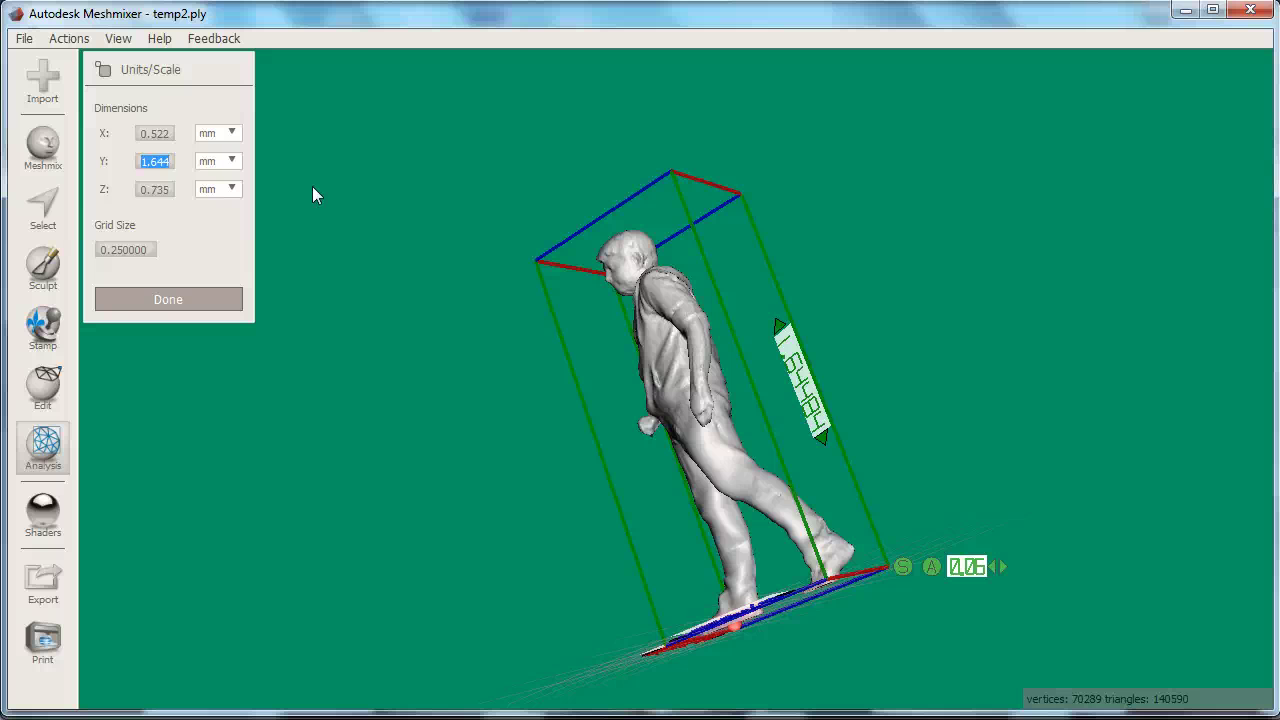
text(1644)
key(Tab)
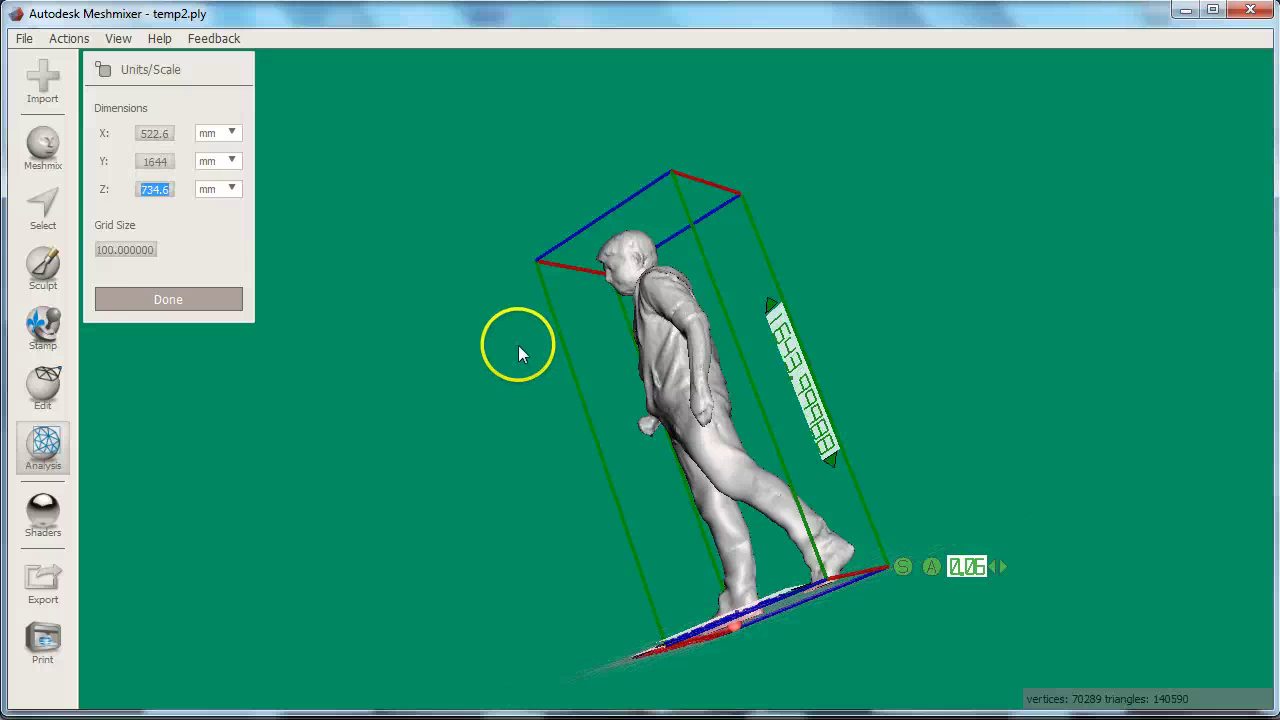
right_drag(526, 354, 674, 400)
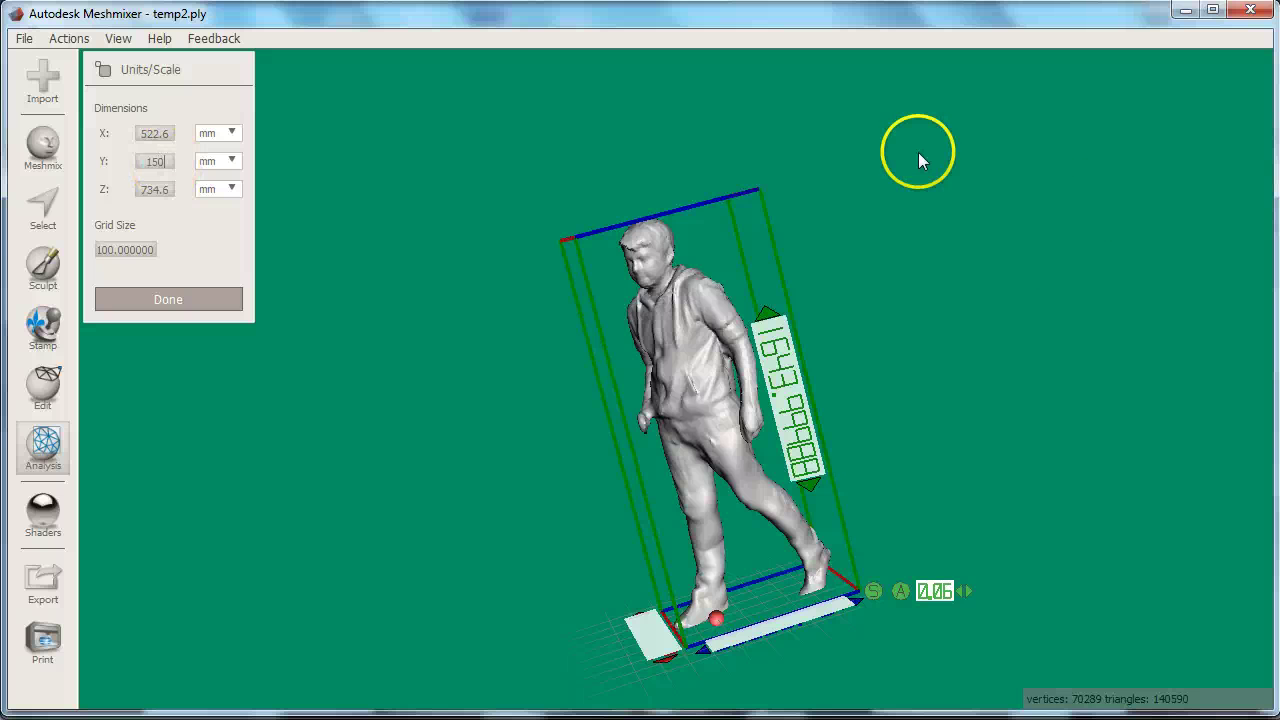
key(Tab)
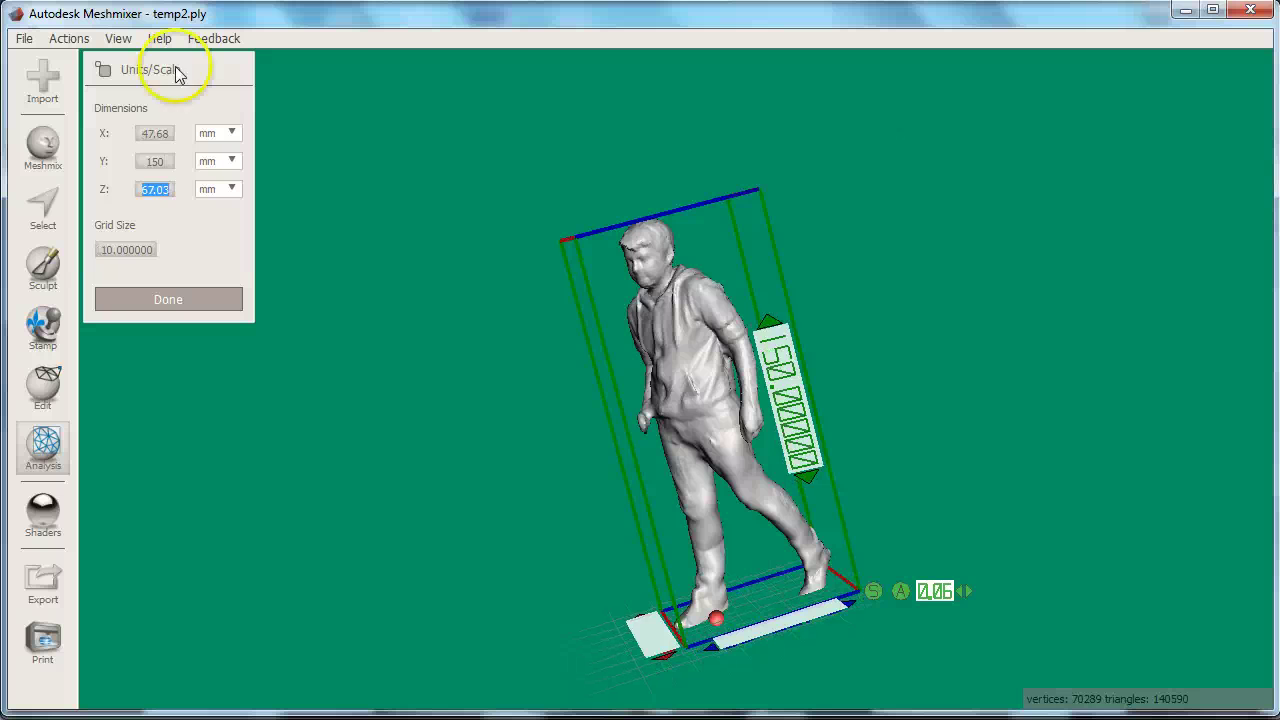
right_drag(775, 655, 770, 533)
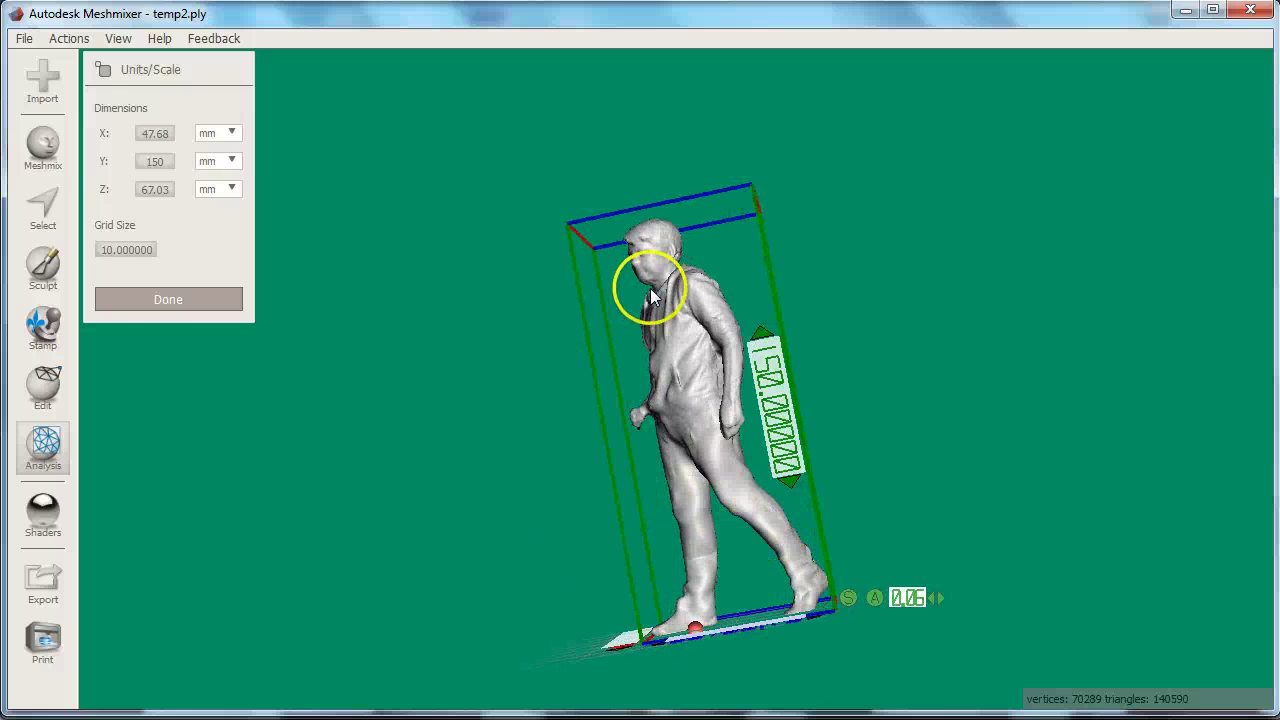
click(129, 299)
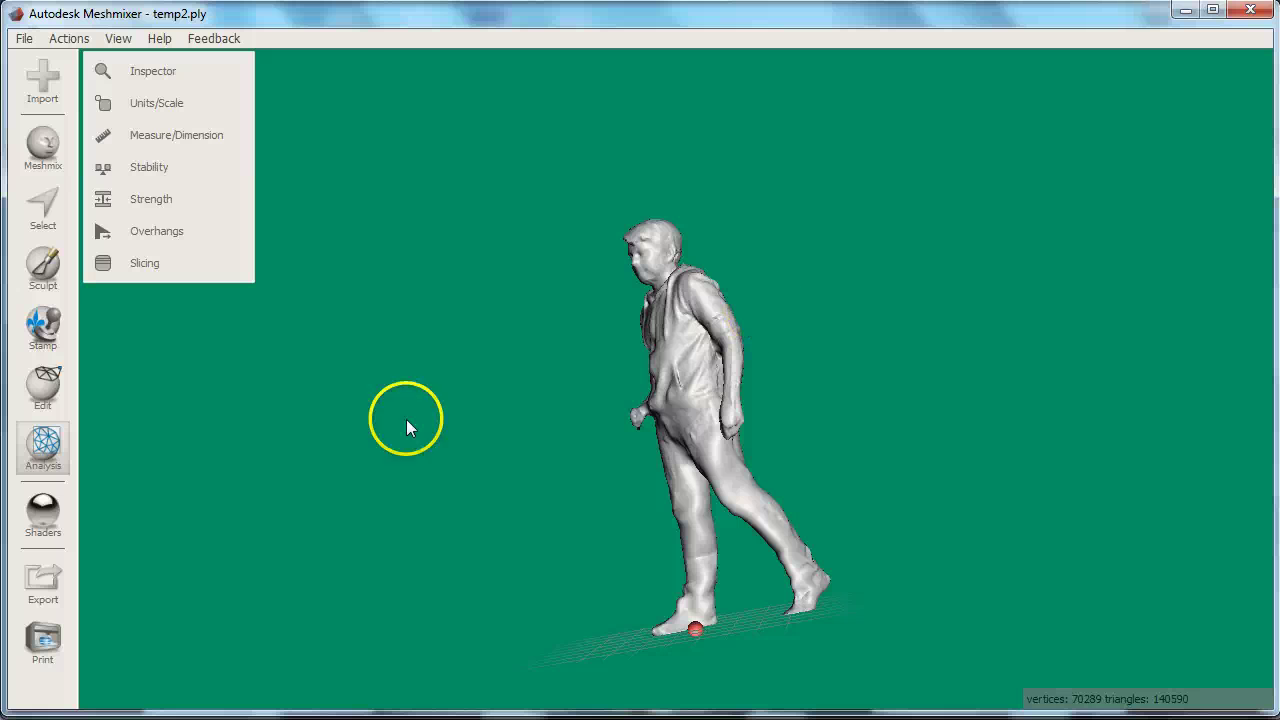
Step: Open print prep for the MakerBot Replicator 2 and rotate the upside-down figure upright
click(37, 640)
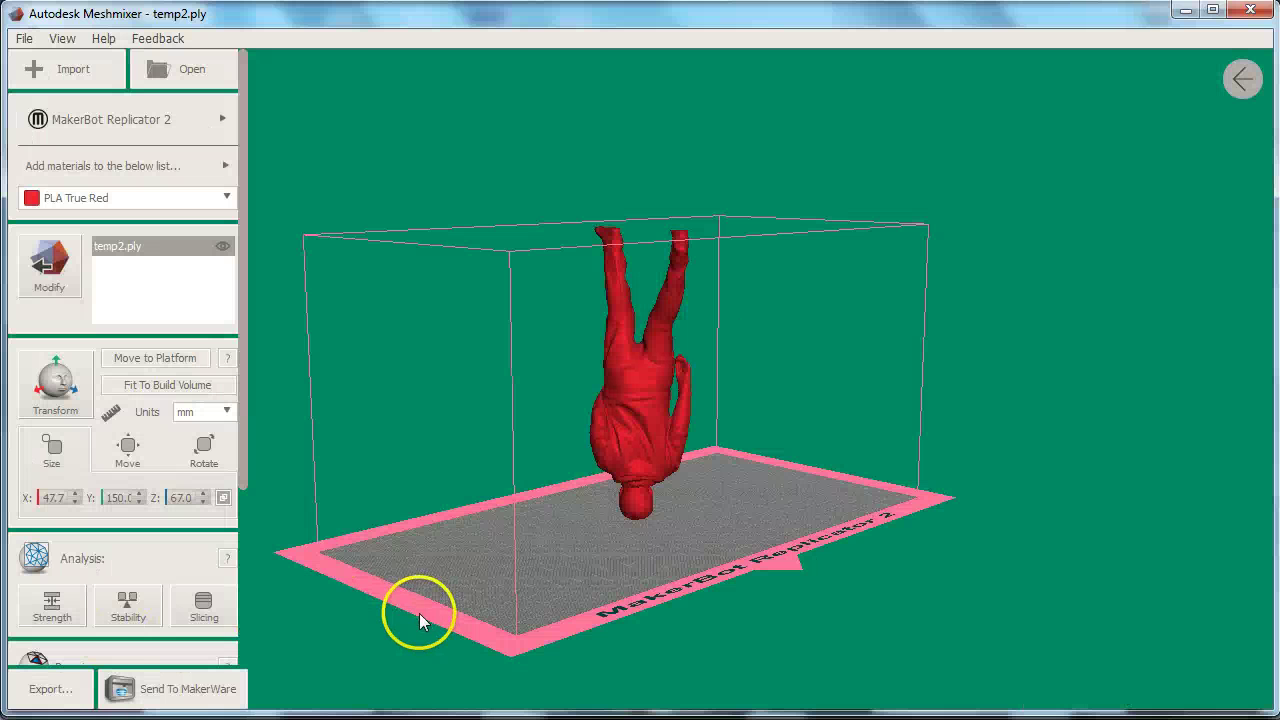
right_drag(417, 614, 617, 595)
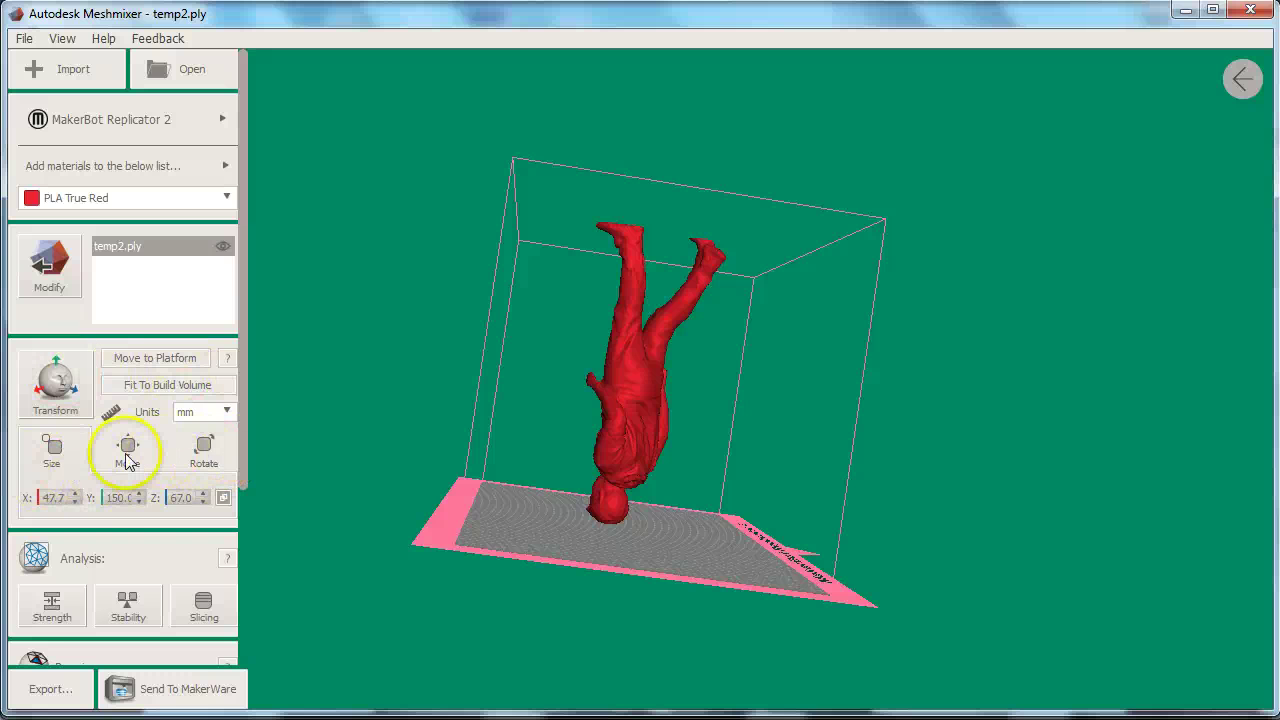
click(55, 382)
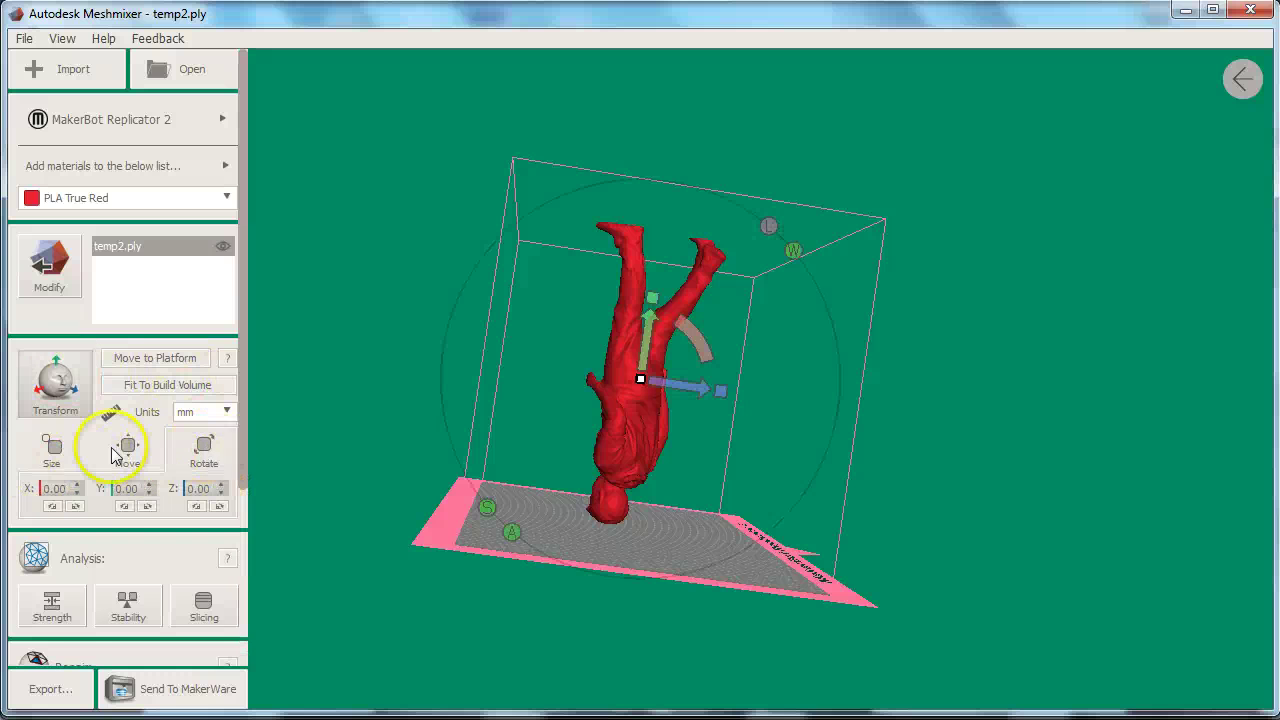
click(203, 447)
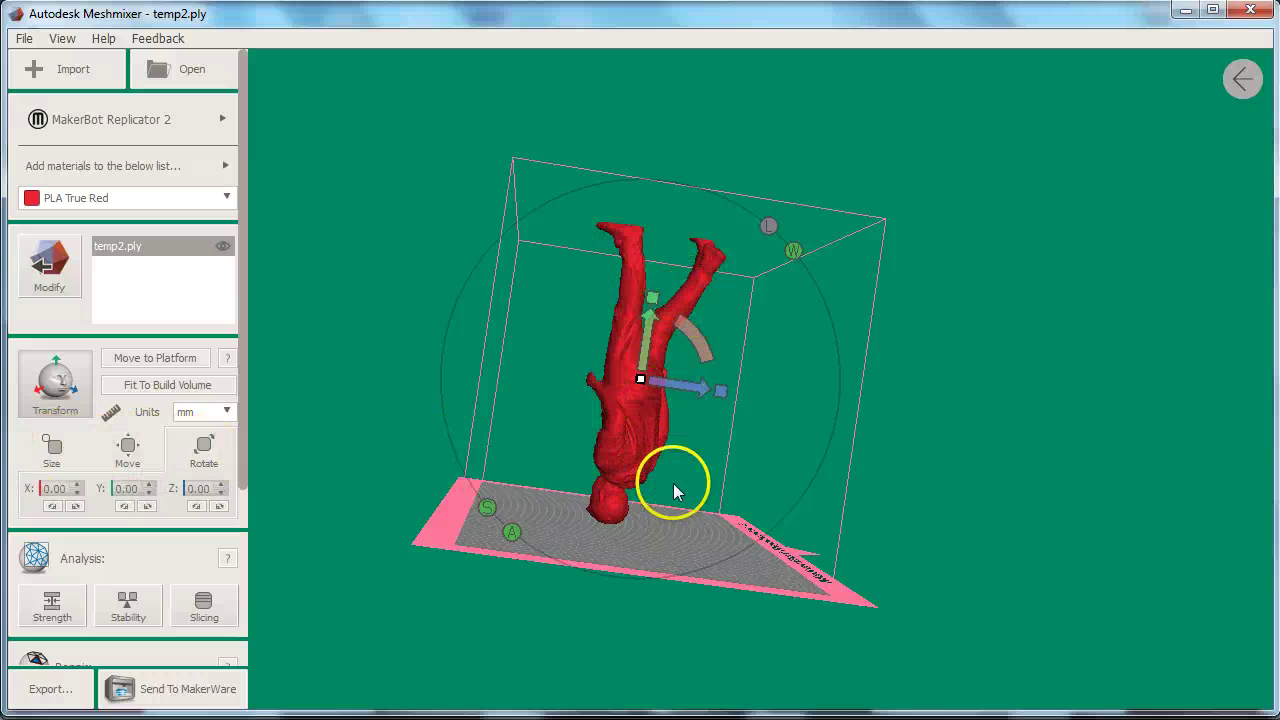
right_drag(676, 483, 683, 505)
drag(693, 343, 521, 481)
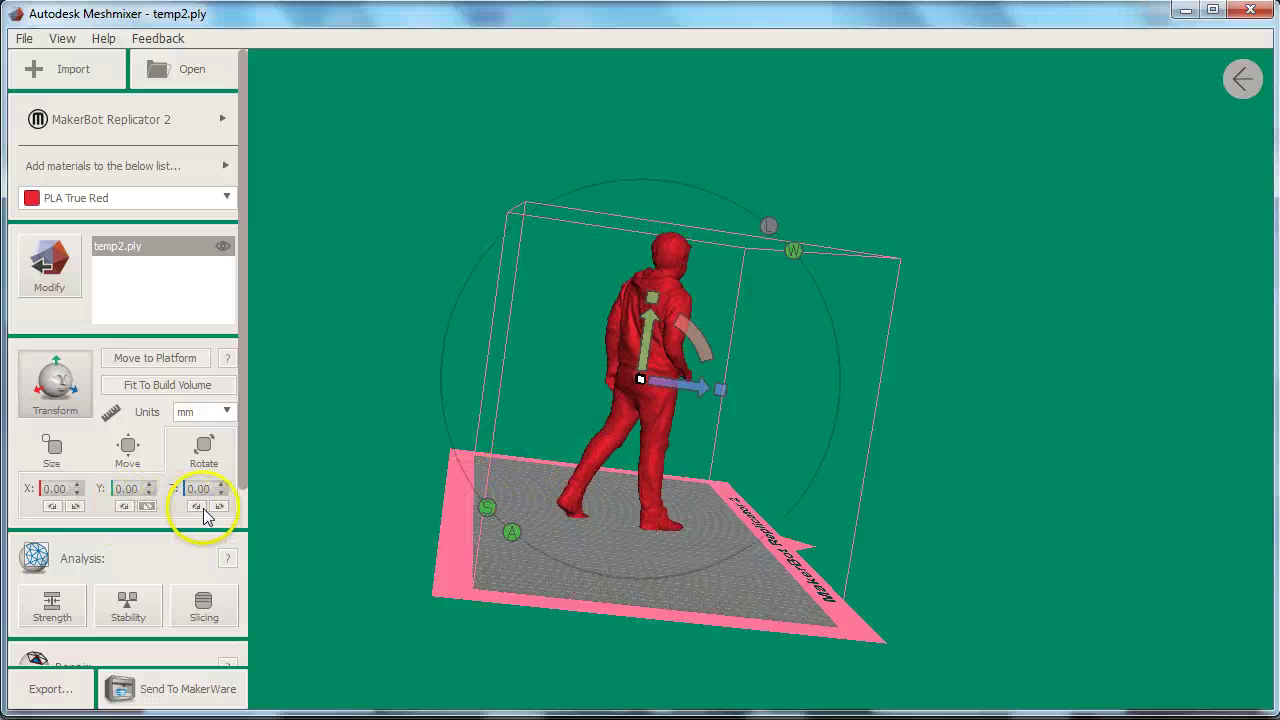
right_drag(821, 547, 304, 521)
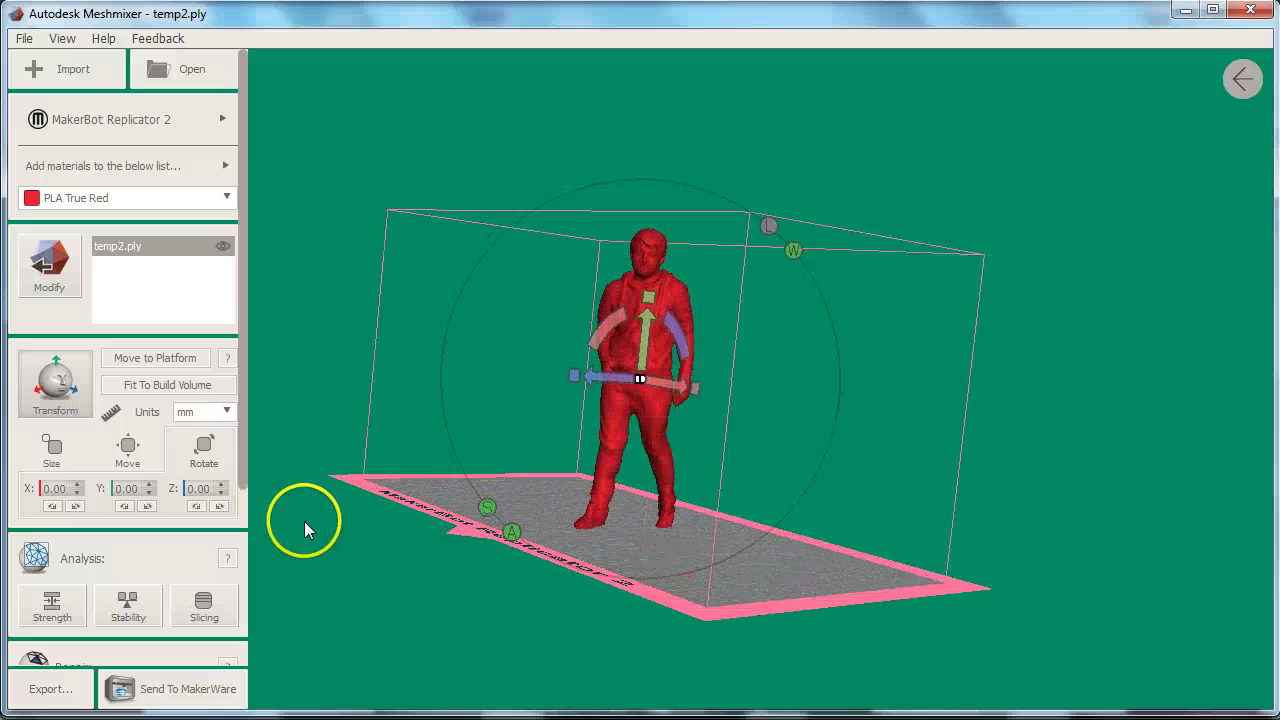
Step: Move the figure to the platform and scroll to the Repair and Support Structure sections
click(132, 362)
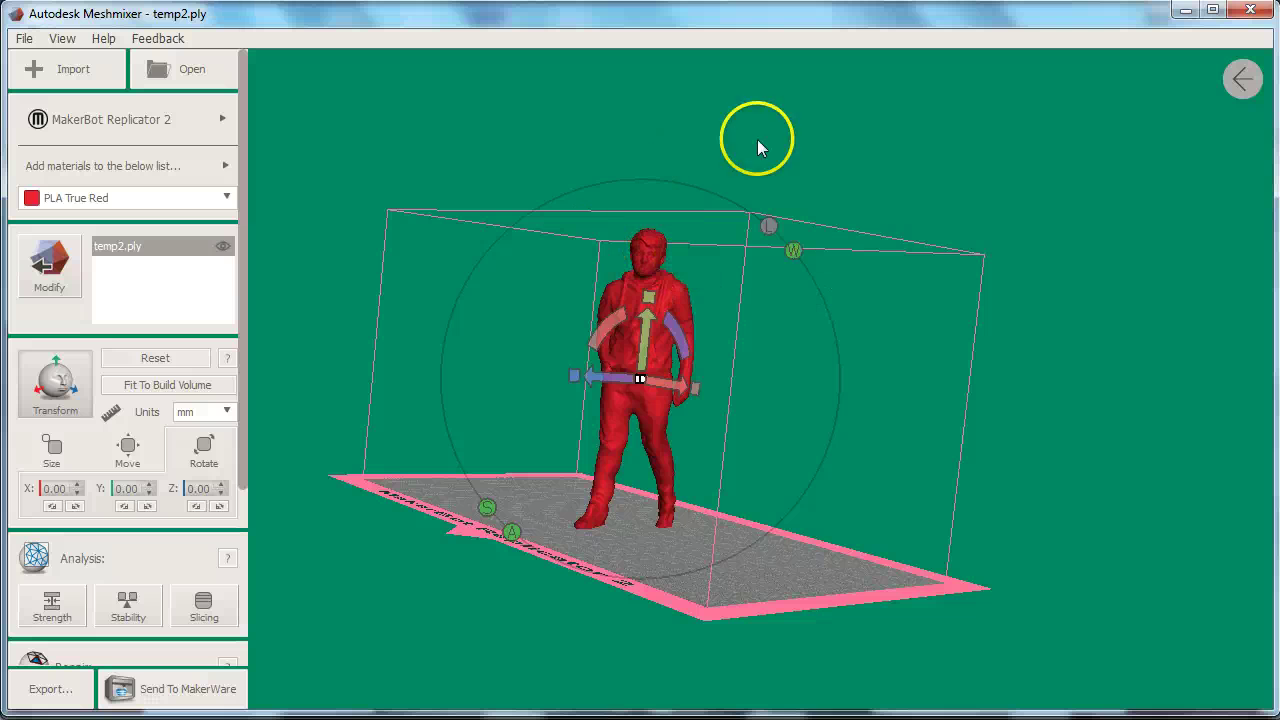
drag(240, 476, 240, 697)
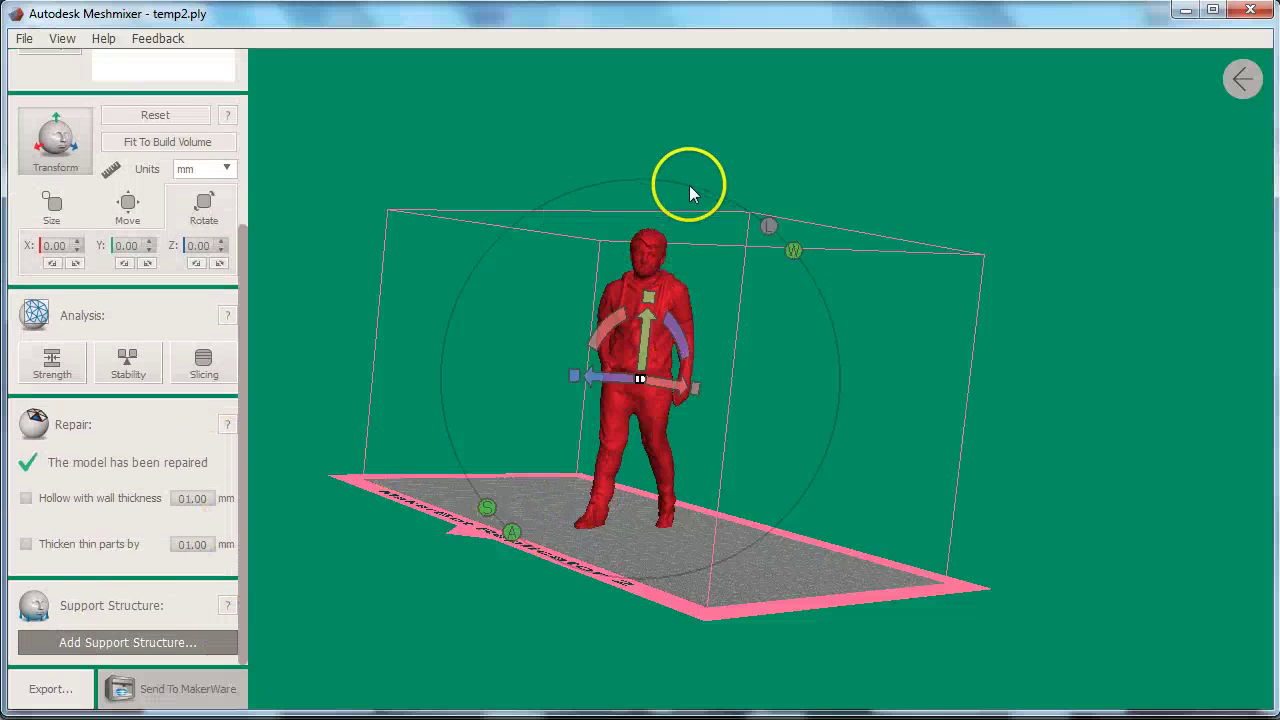
right_drag(647, 580, 702, 591)
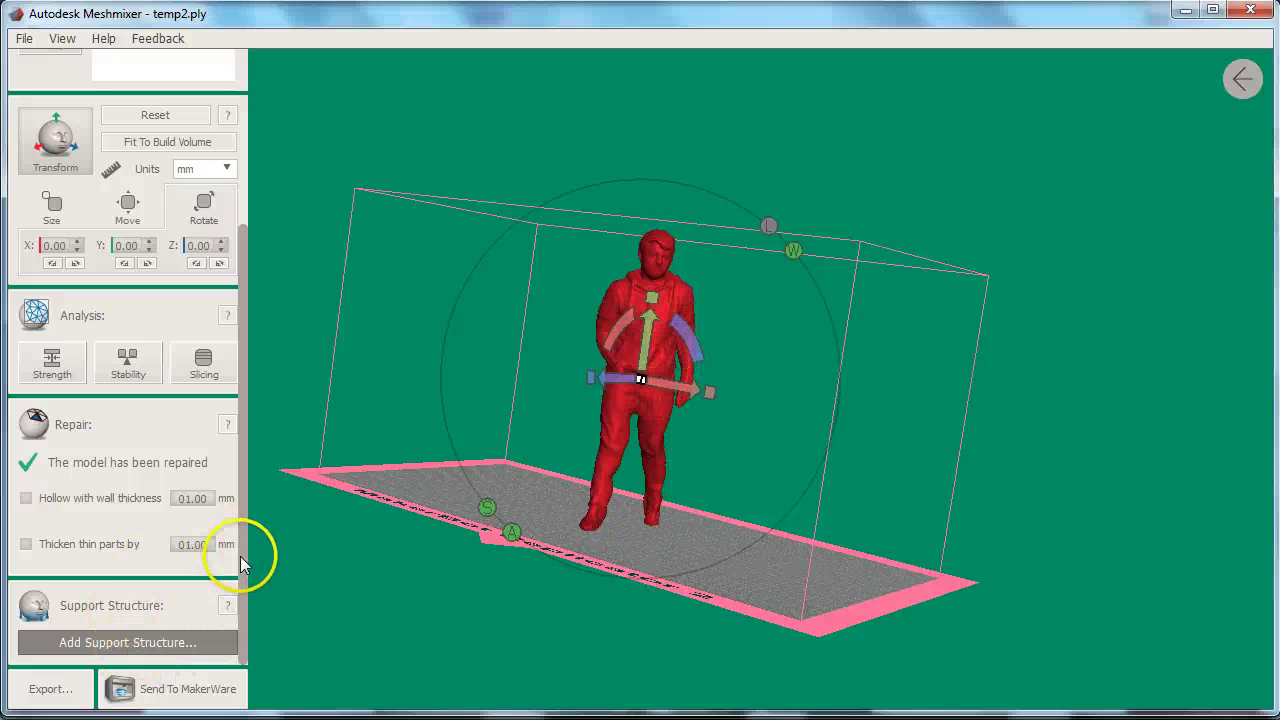
Step: Mark overhangs and review supports: 45 max angle, 75 density, 3.05 mm posts
click(151, 643)
right_drag(577, 541, 510, 524)
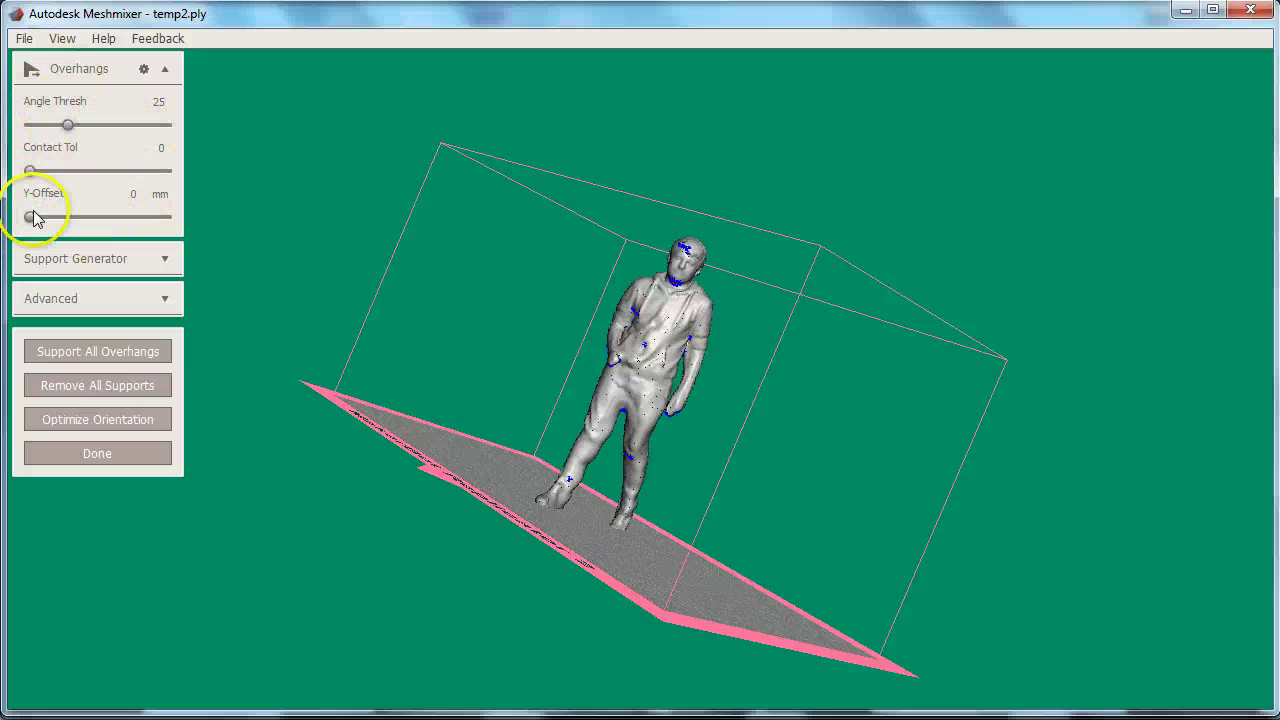
click(172, 262)
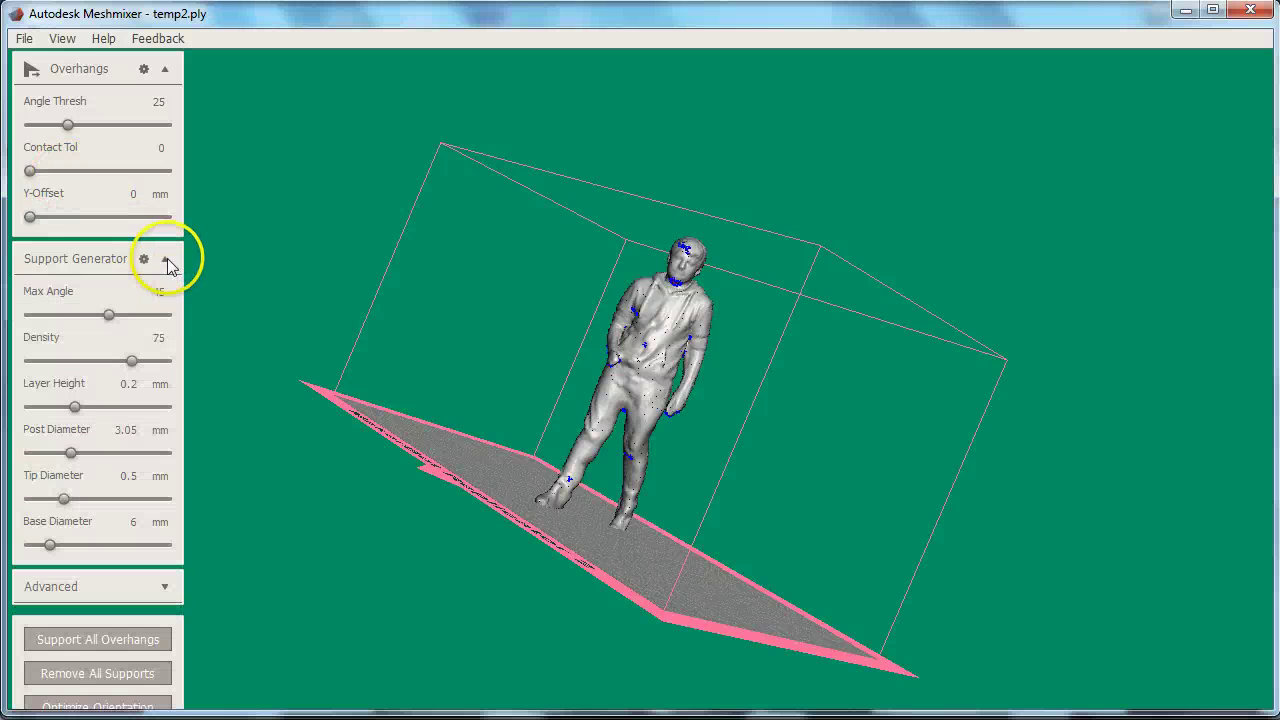
click(126, 430)
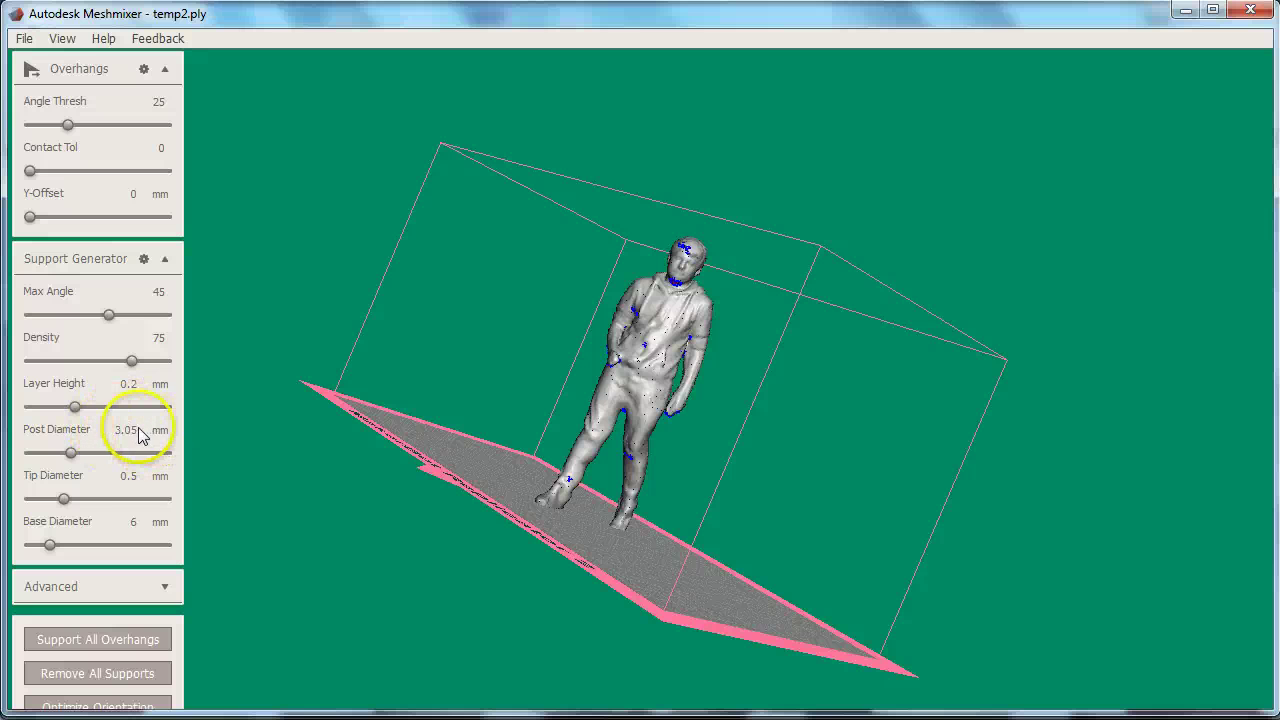
Step: Generate supports for all overhangs and re-route one strut onto the figure's leg
click(165, 262)
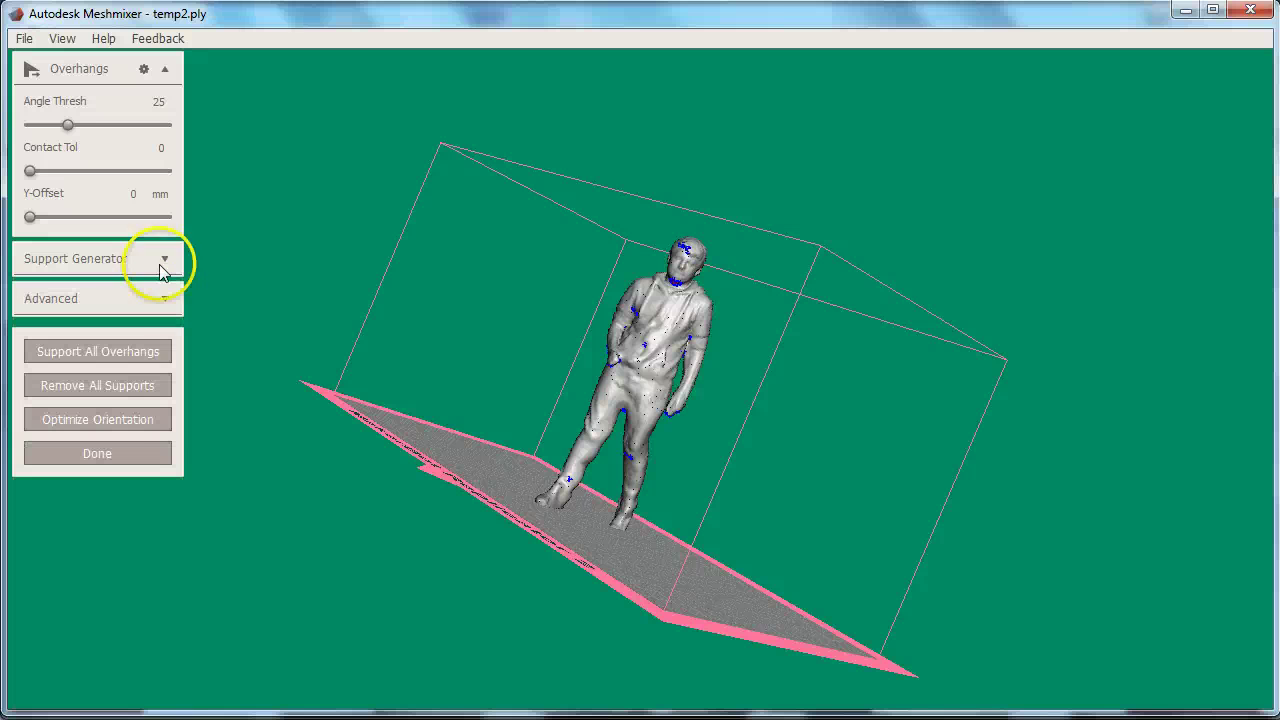
click(115, 350)
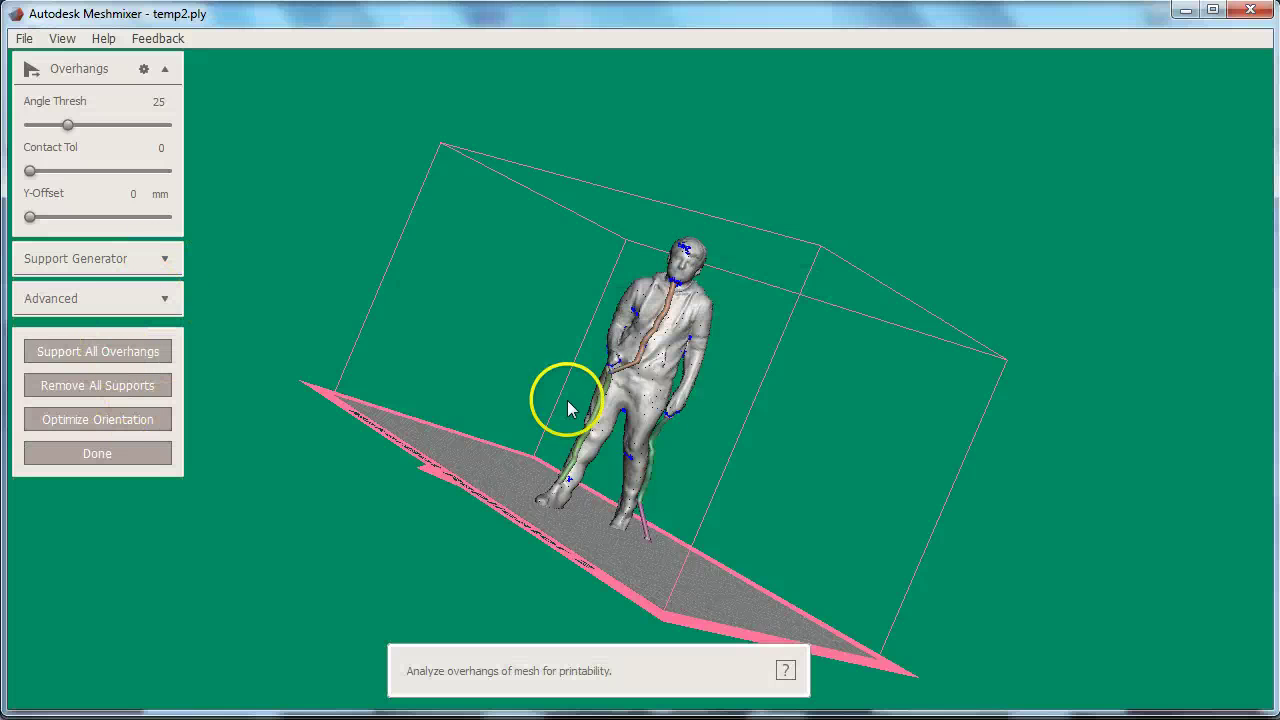
right_drag(705, 508, 517, 482)
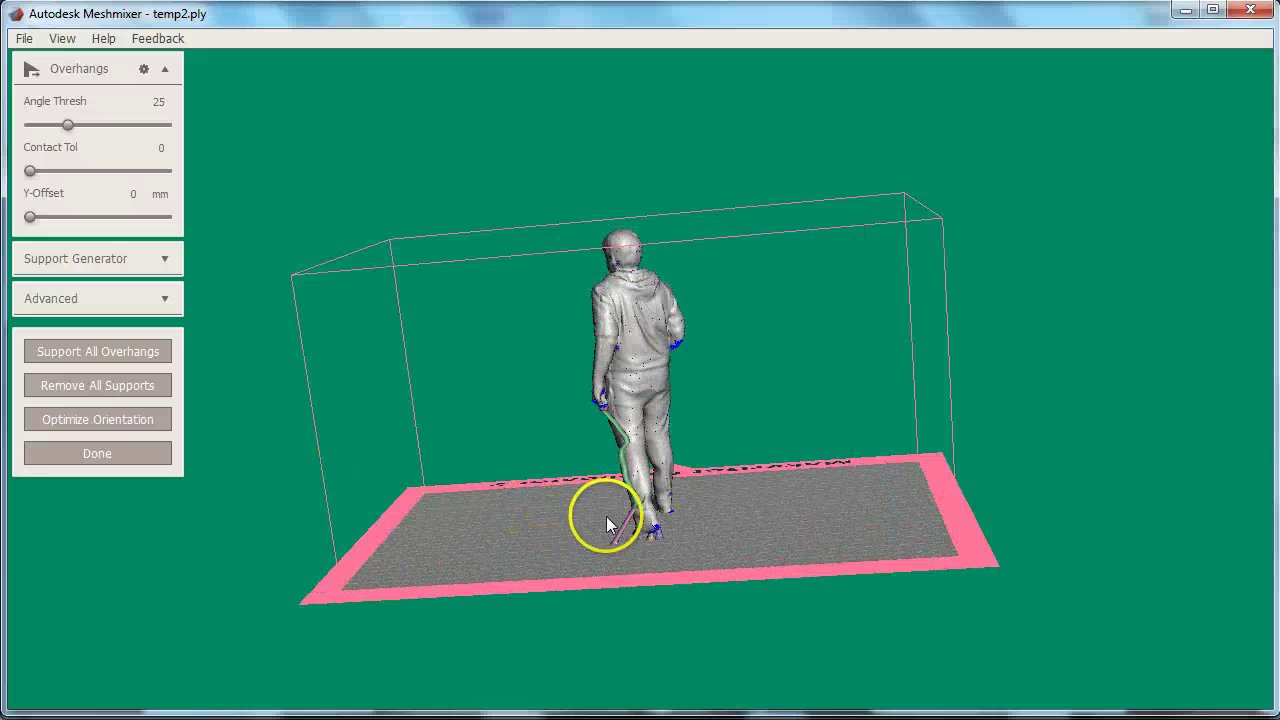
mouse_move(616, 508)
mouse_down()
mouse_move(623, 449)
mouse_move(594, 400)
mouse_move(628, 450)
mouse_up()
right_drag(628, 450, 824, 430)
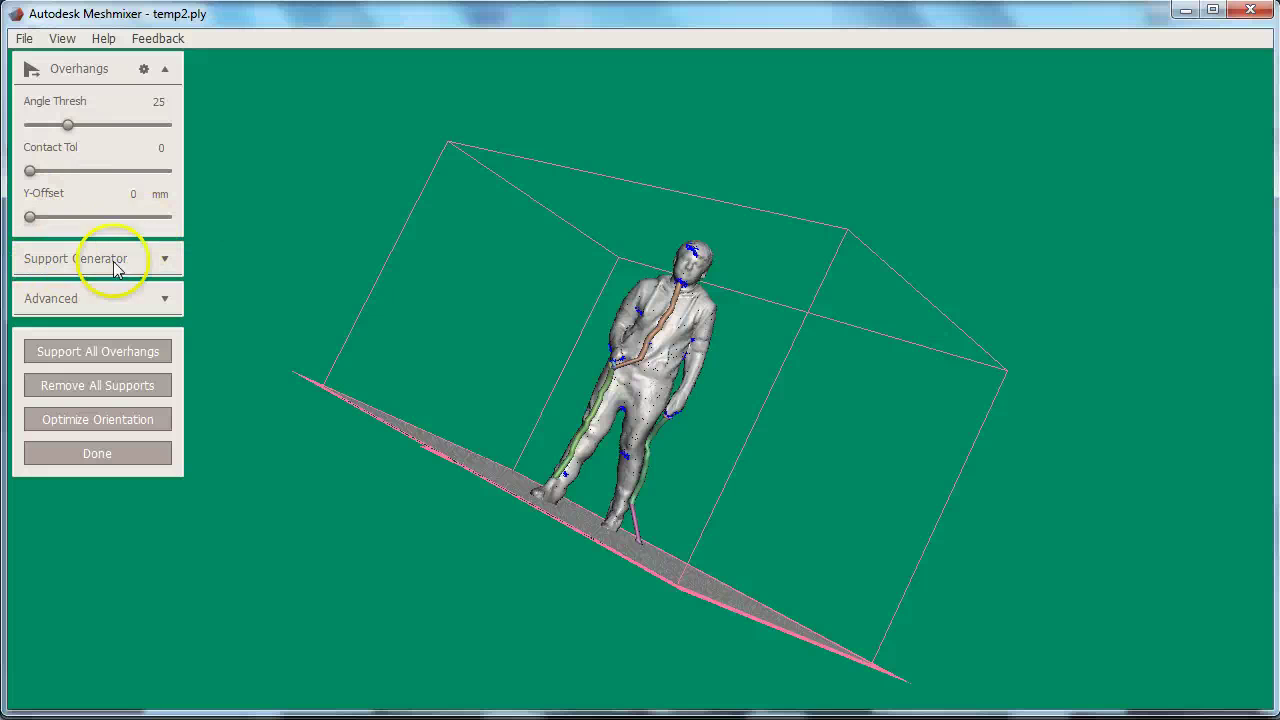
Step: Recheck the Support Generator settings, inspect the supported figure, and return to print preparation
click(166, 259)
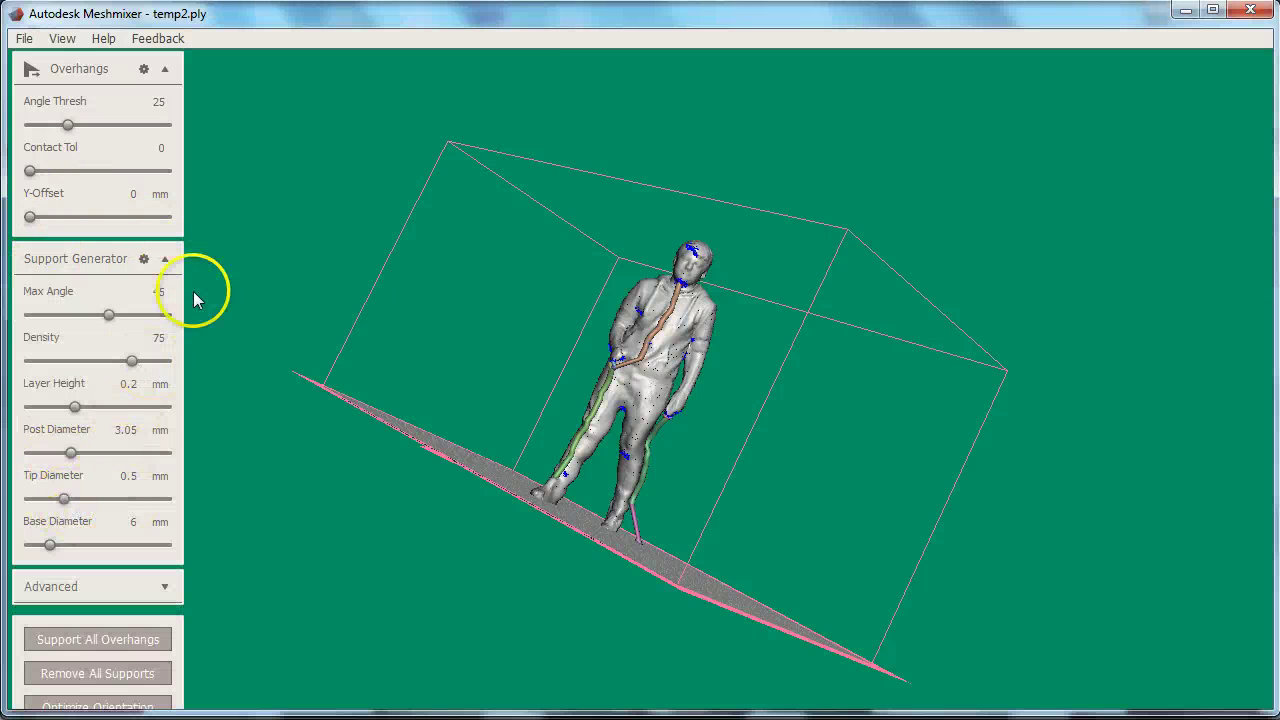
click(165, 260)
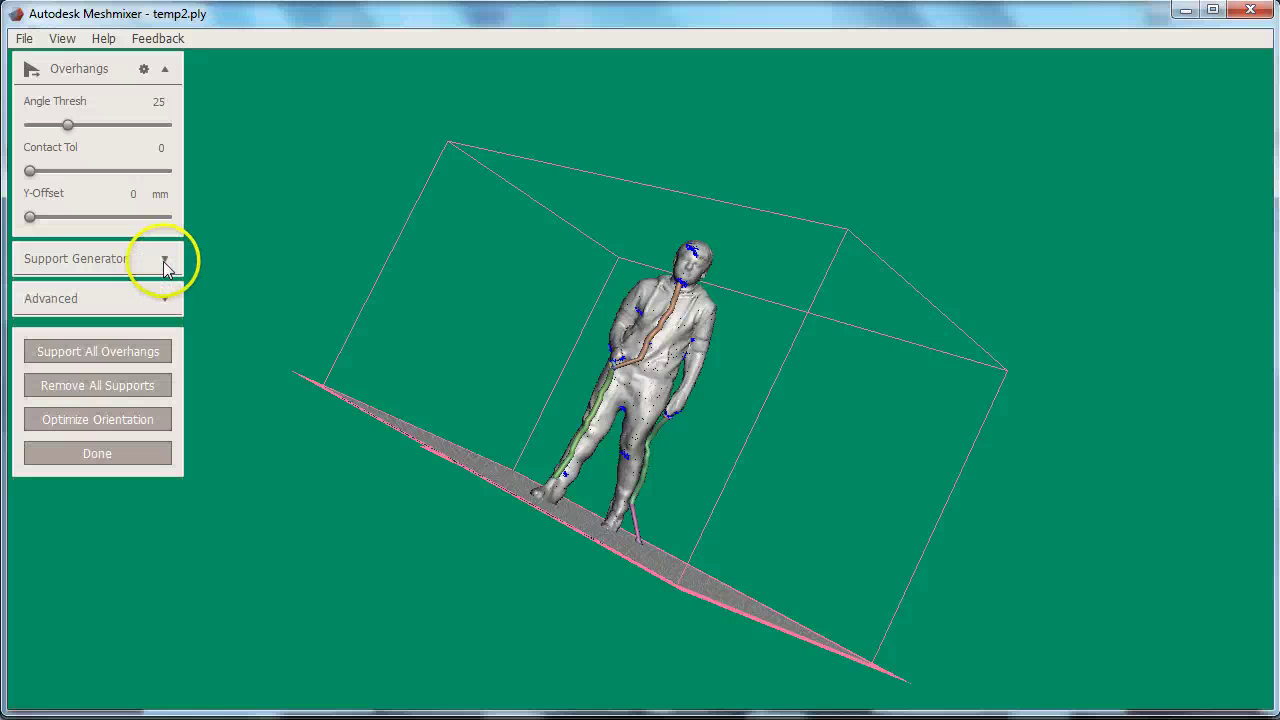
right_drag(661, 477, 537, 510)
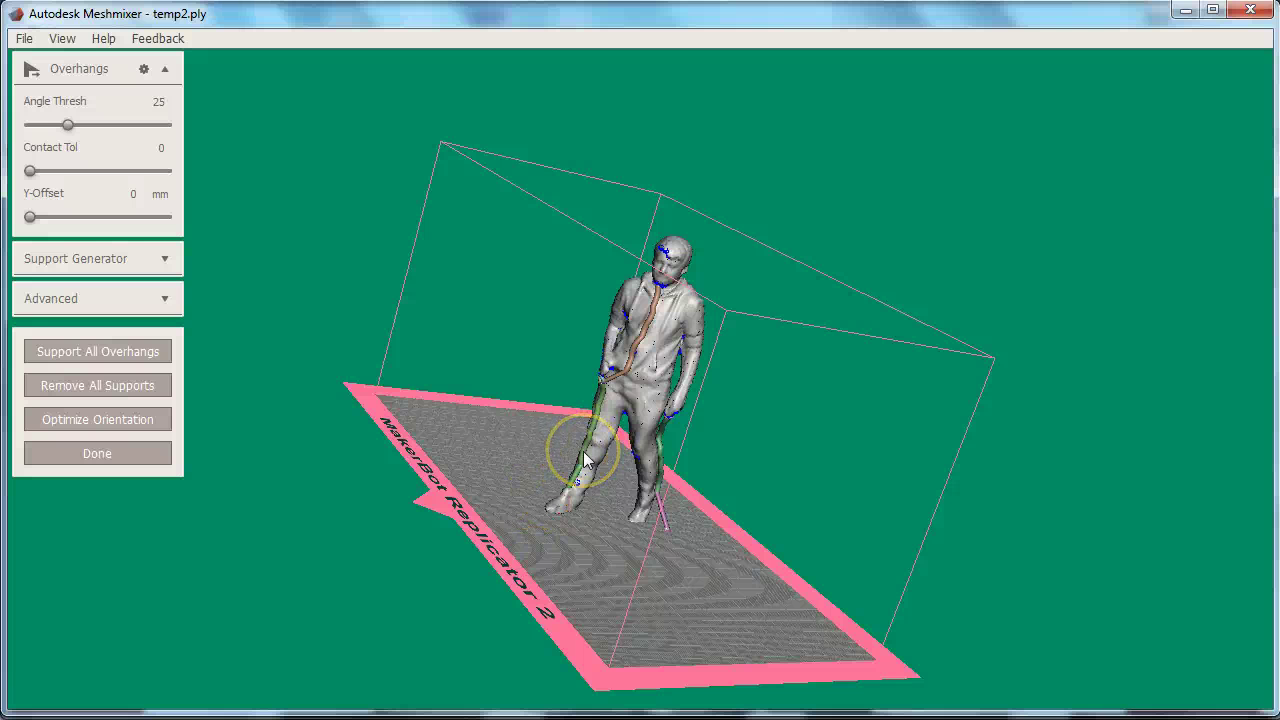
right_drag(683, 532, 623, 534)
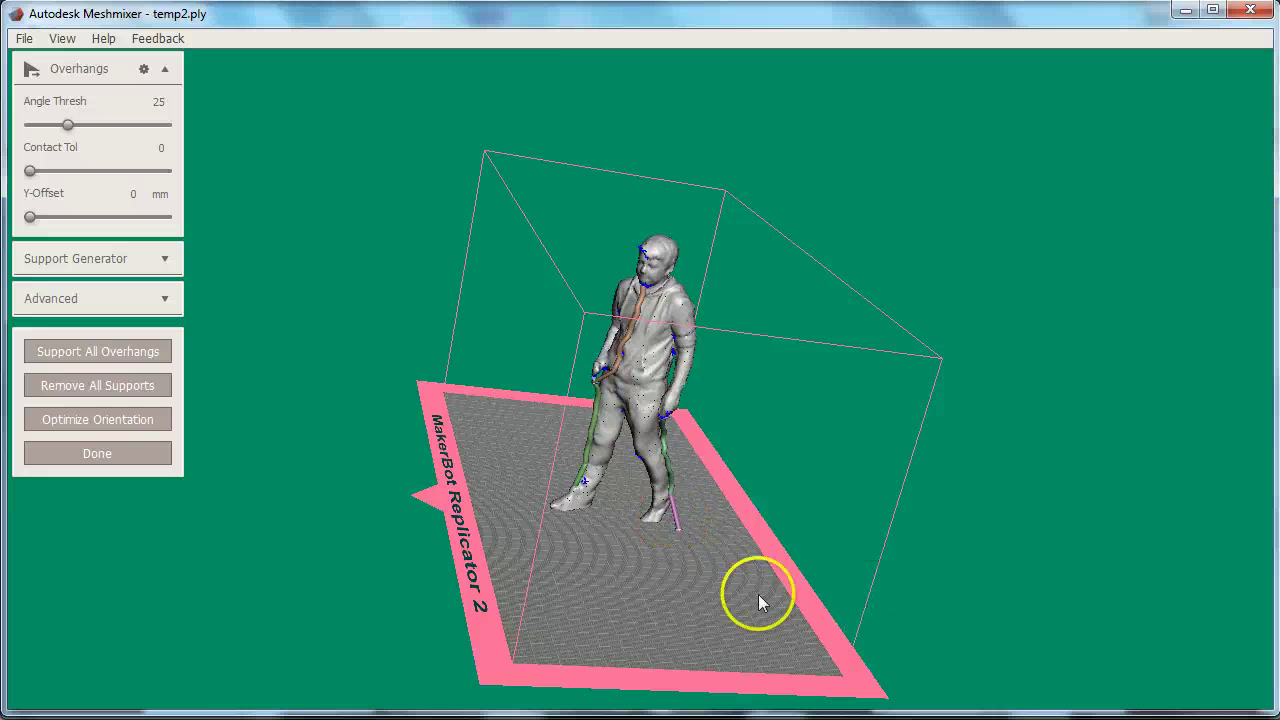
right_drag(739, 601, 360, 603)
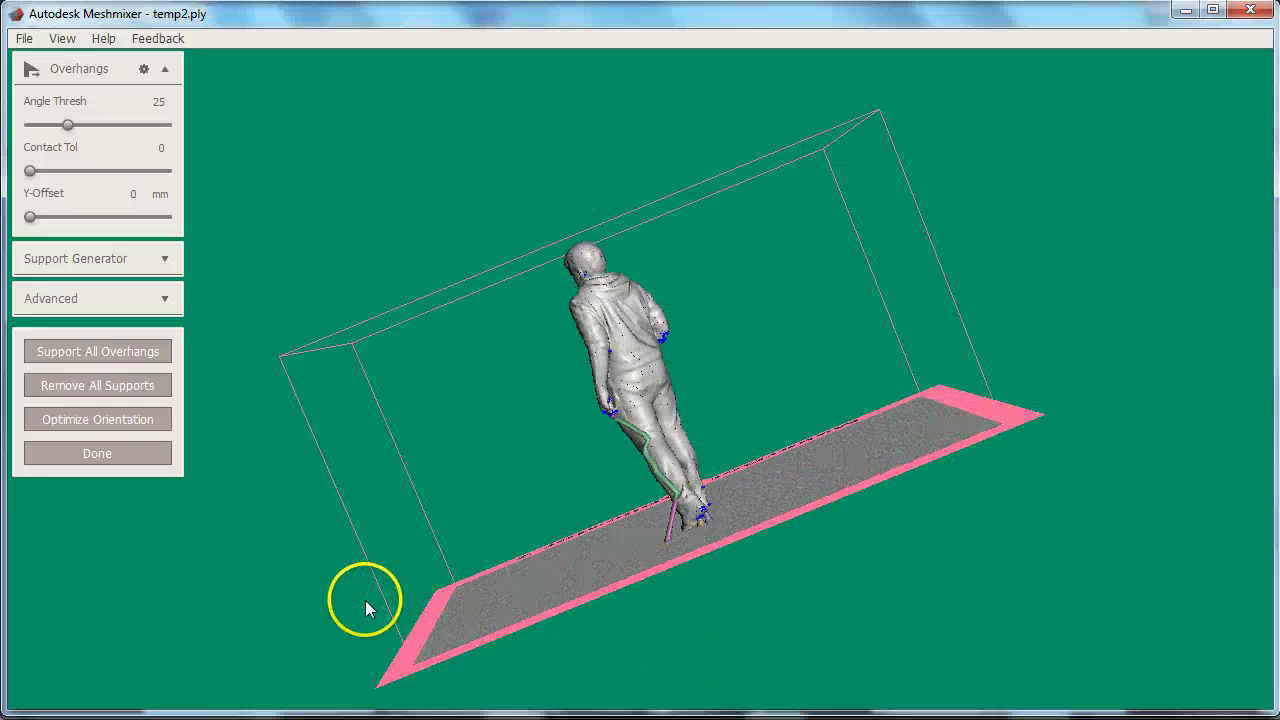
click(98, 453)
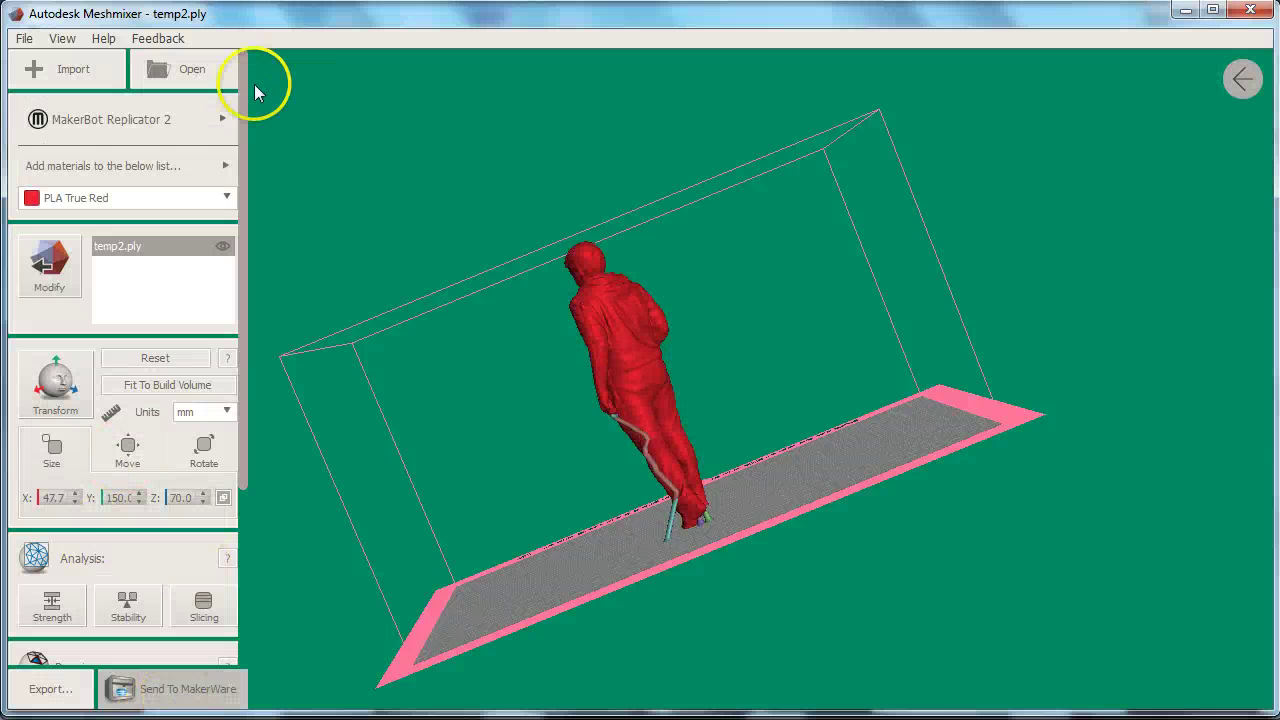
click(224, 125)
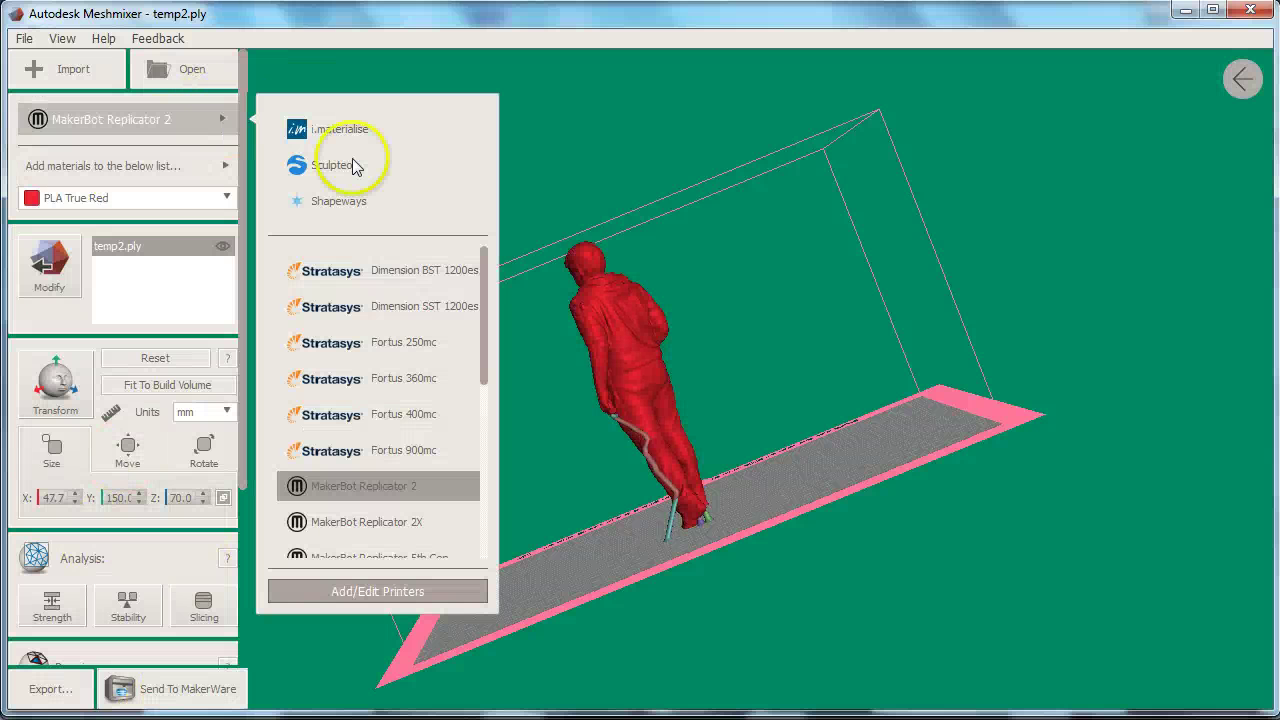
drag(488, 297, 508, 240)
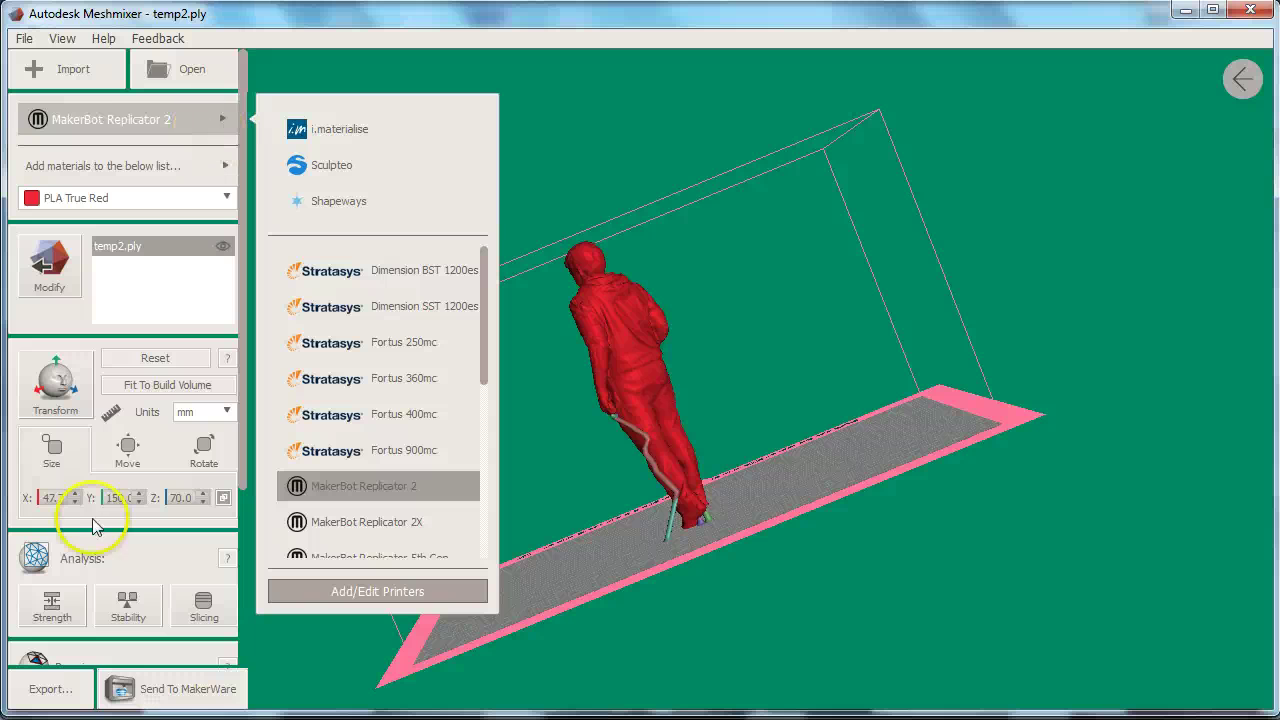
click(23, 36)
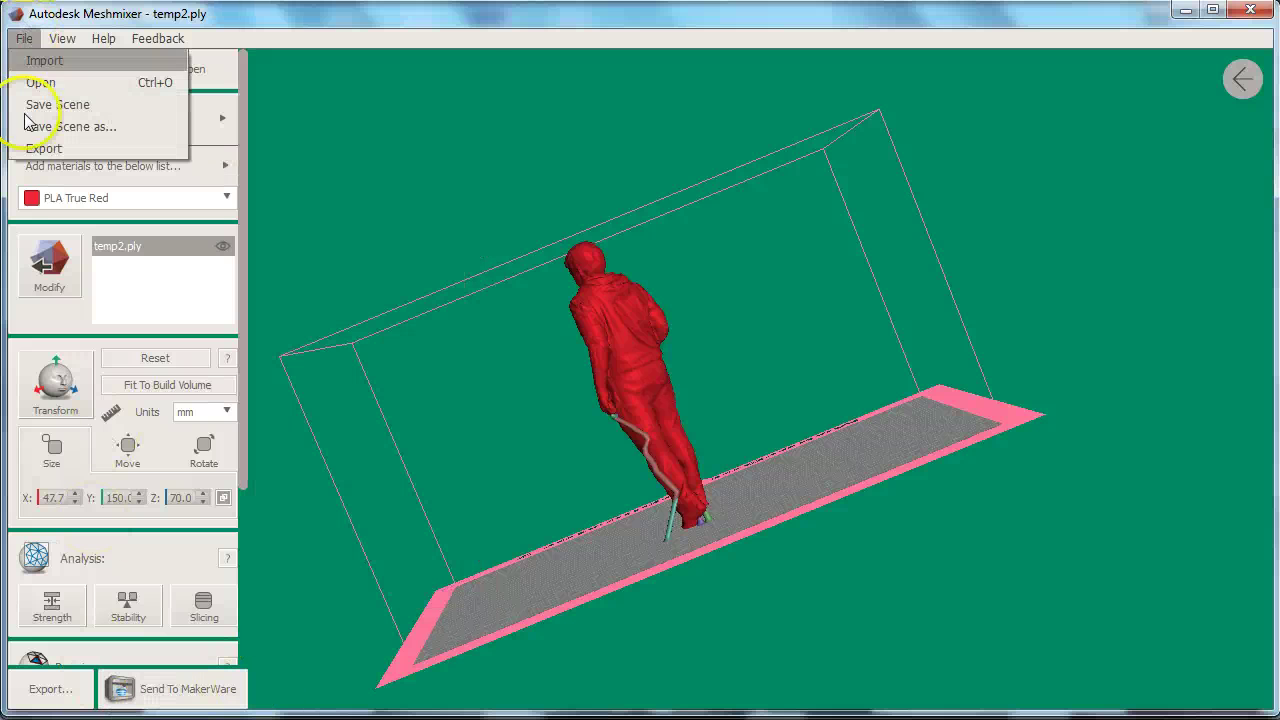
click(47, 166)
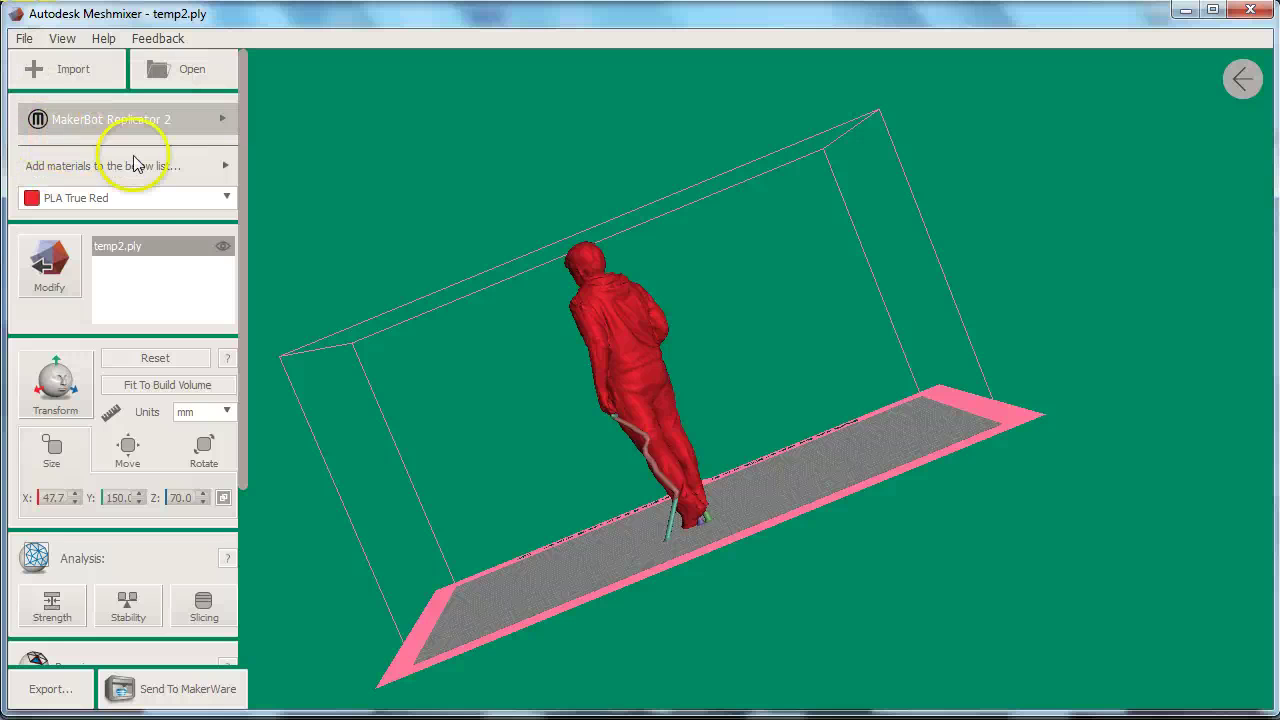
click(23, 38)
click(60, 149)
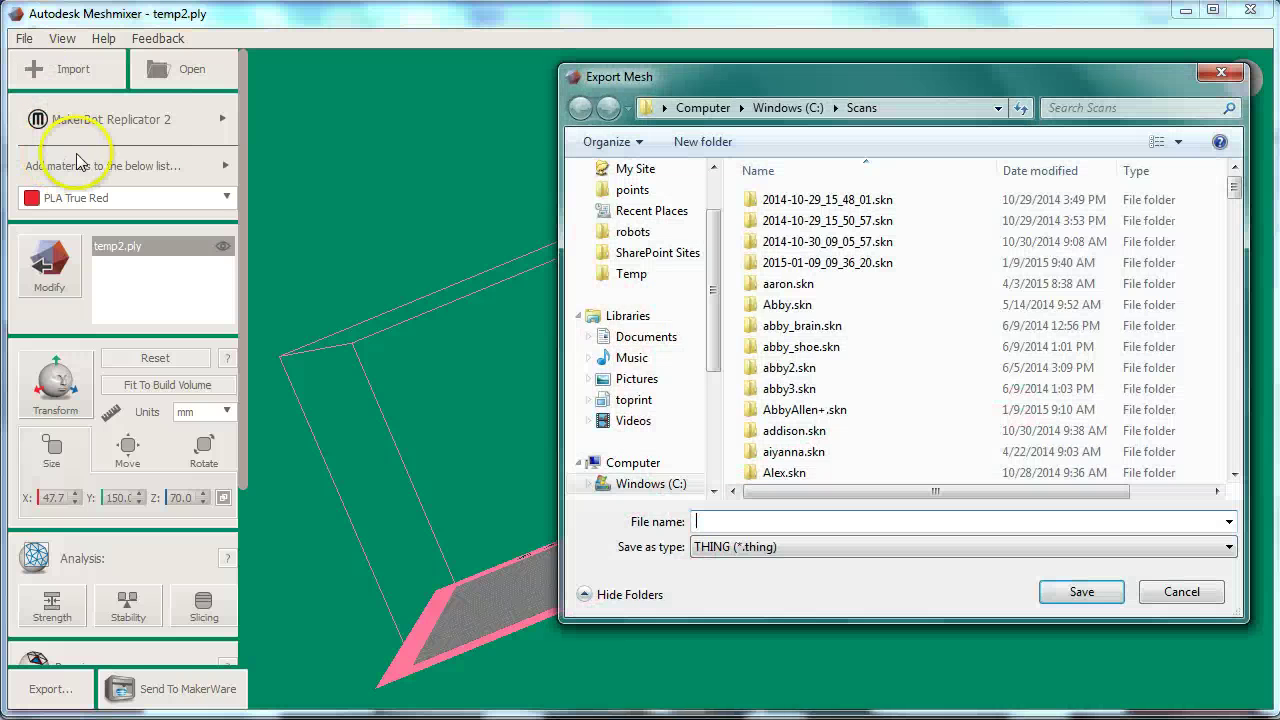
click(760, 547)
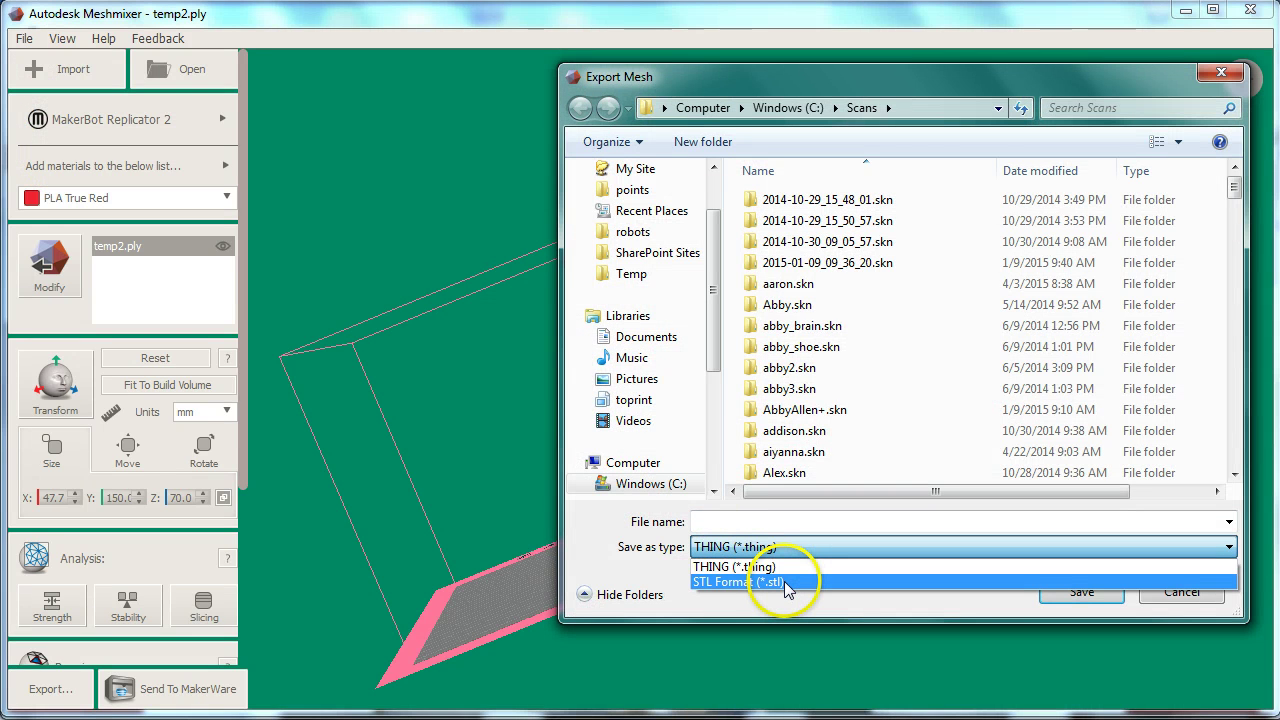
click(794, 605)
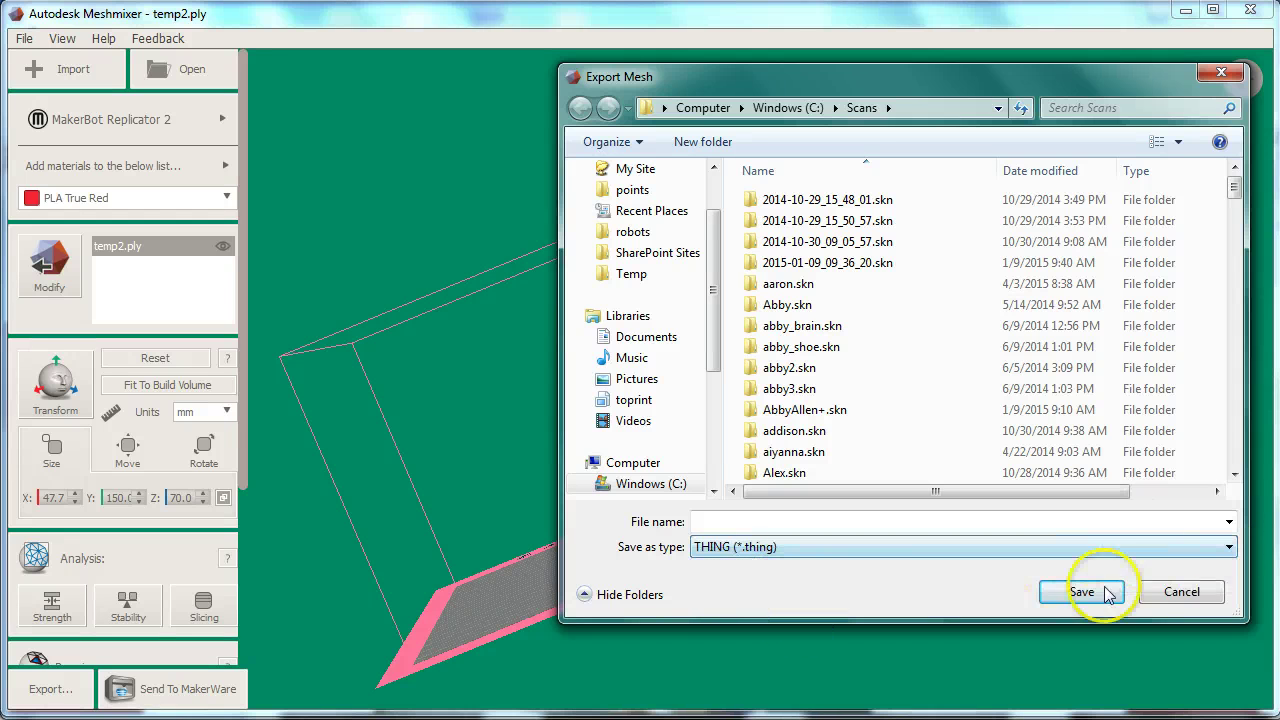
click(1180, 593)
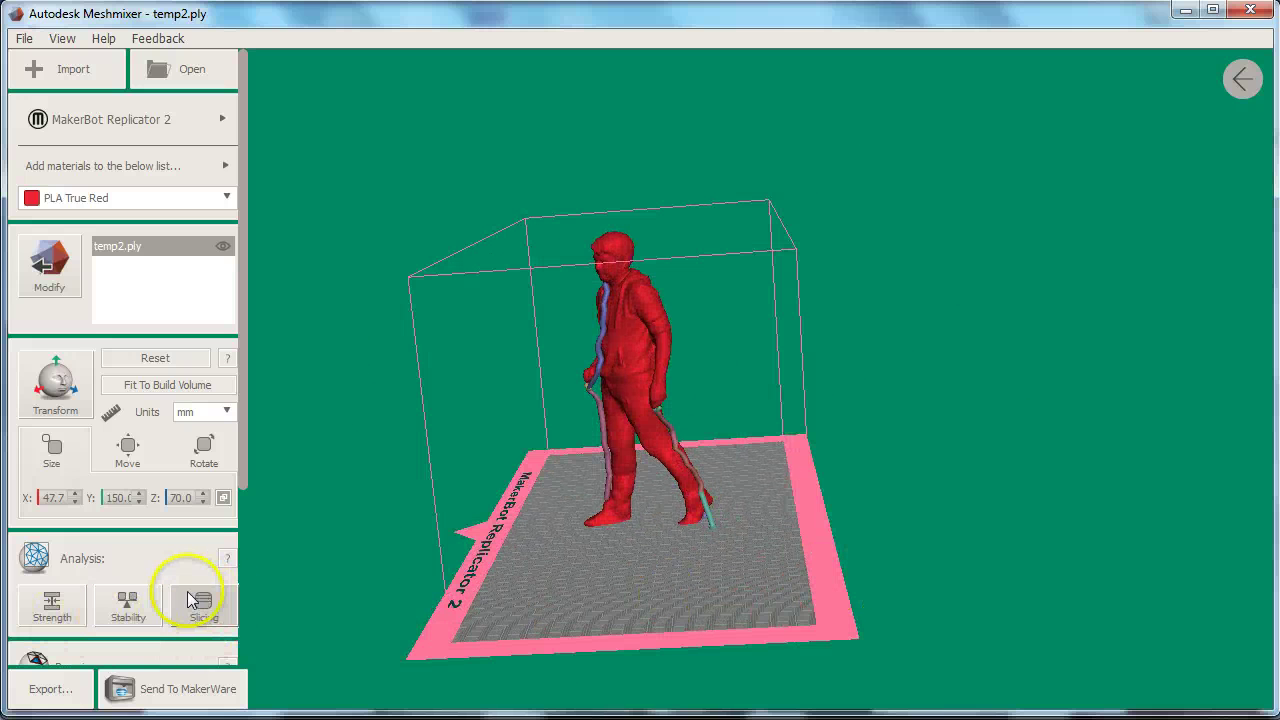
Step: Run the Stability, then Strength analysis, orbiting to spot the yellow-red weak points
click(145, 608)
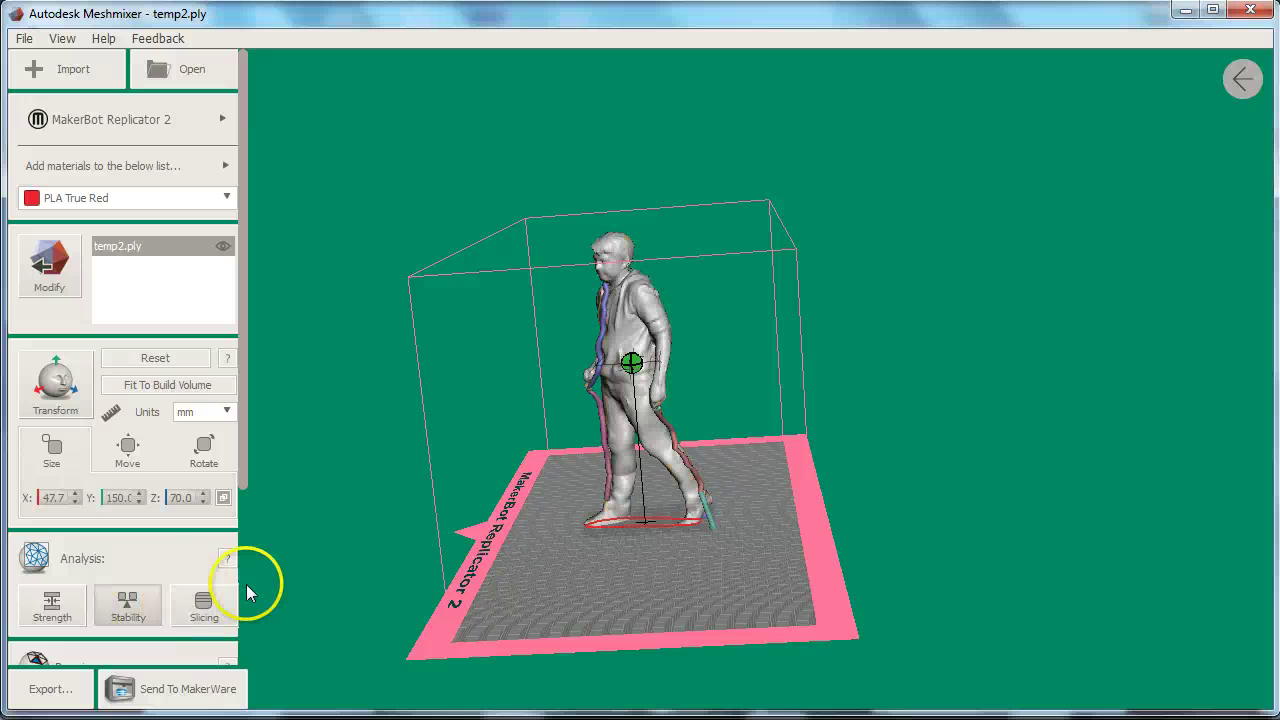
right_drag(304, 573, 500, 695)
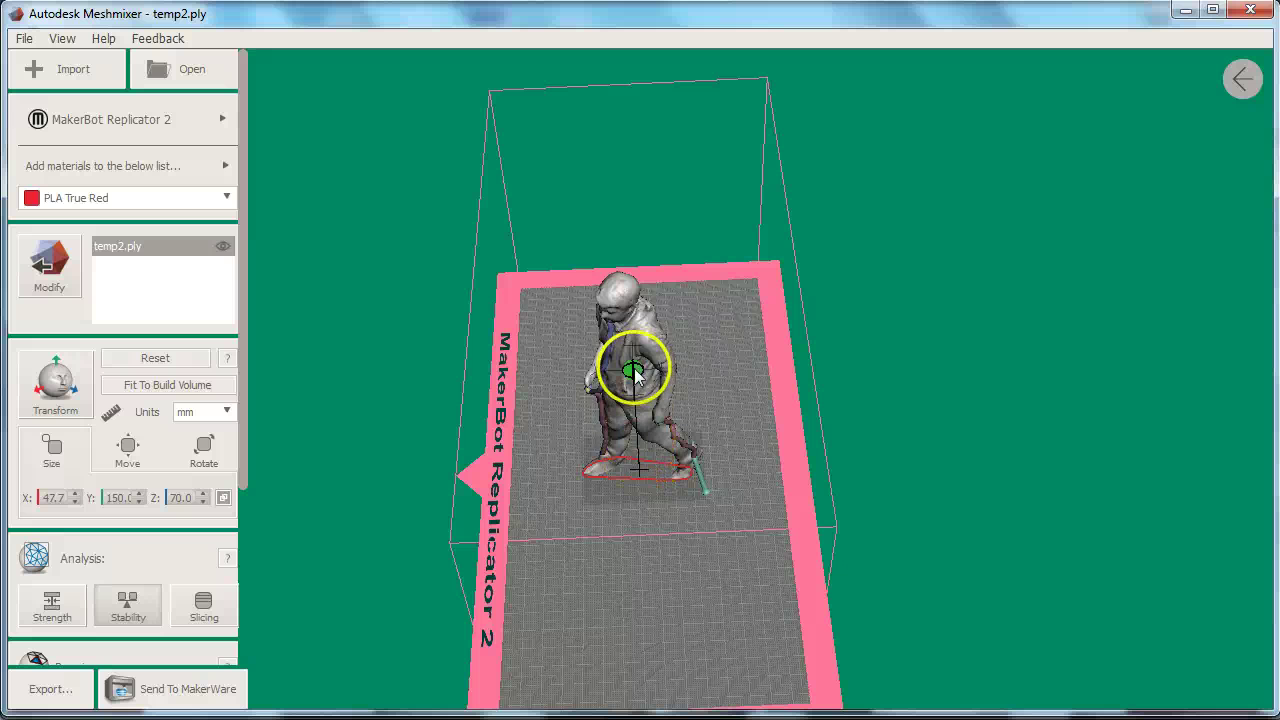
right_drag(660, 549, 745, 557)
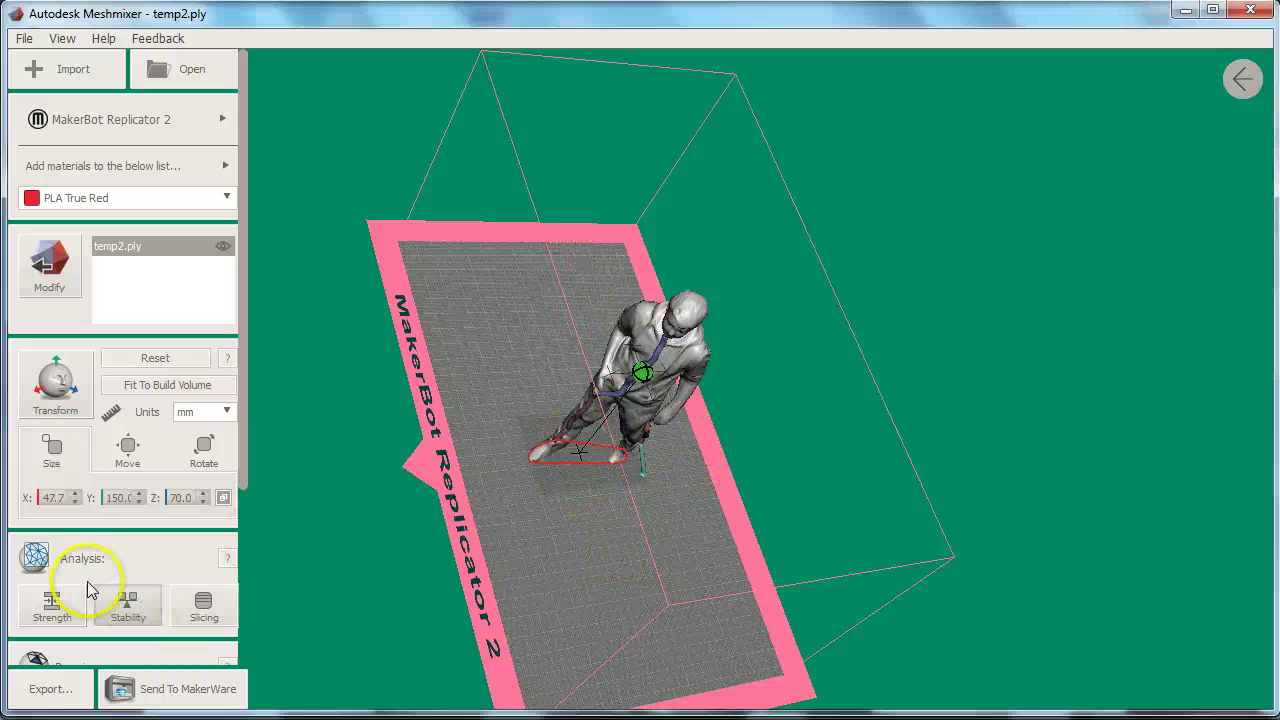
click(62, 603)
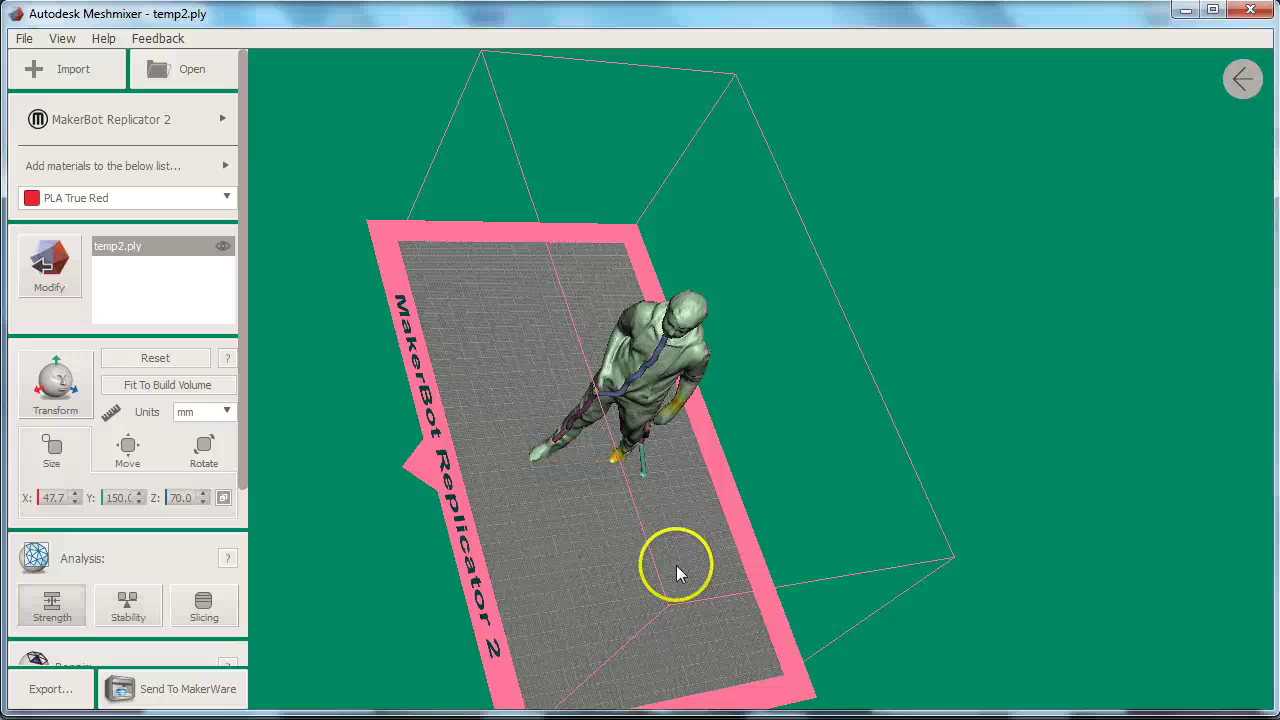
right_drag(669, 566, 527, 419)
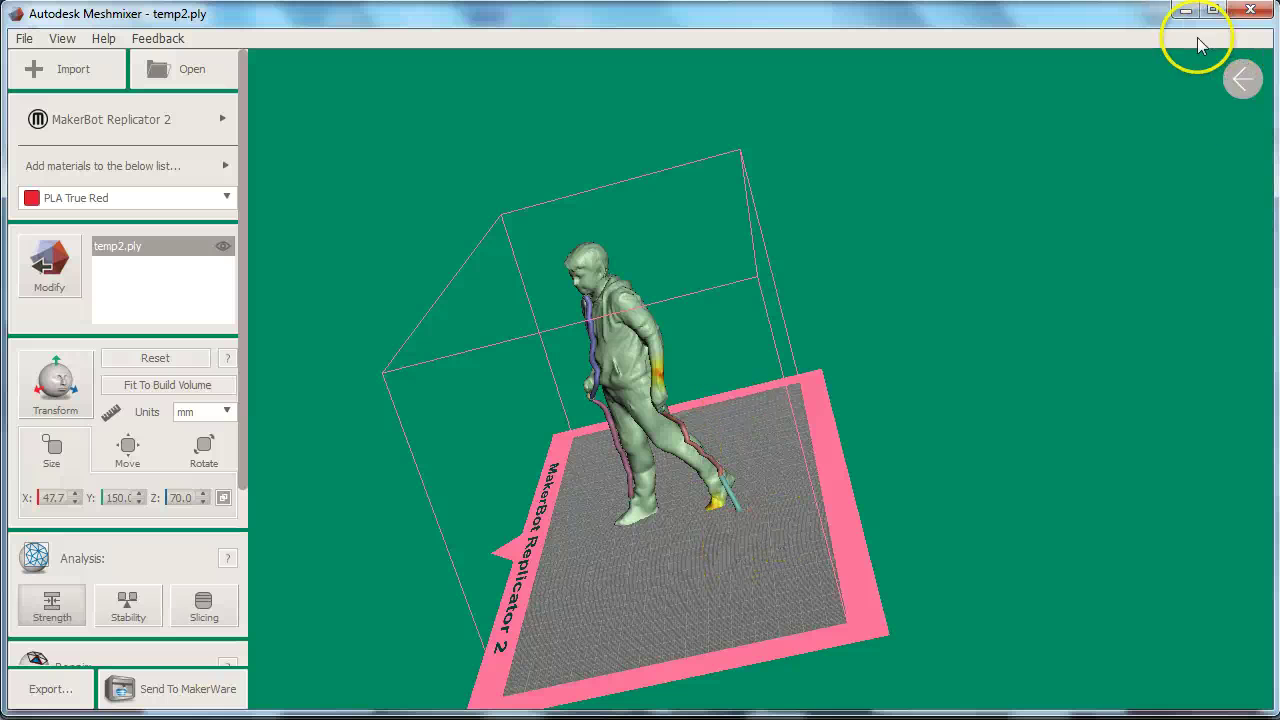
Step: Exit the print preview, confirming Yes, back to the main workspace
click(1242, 82)
click(770, 423)
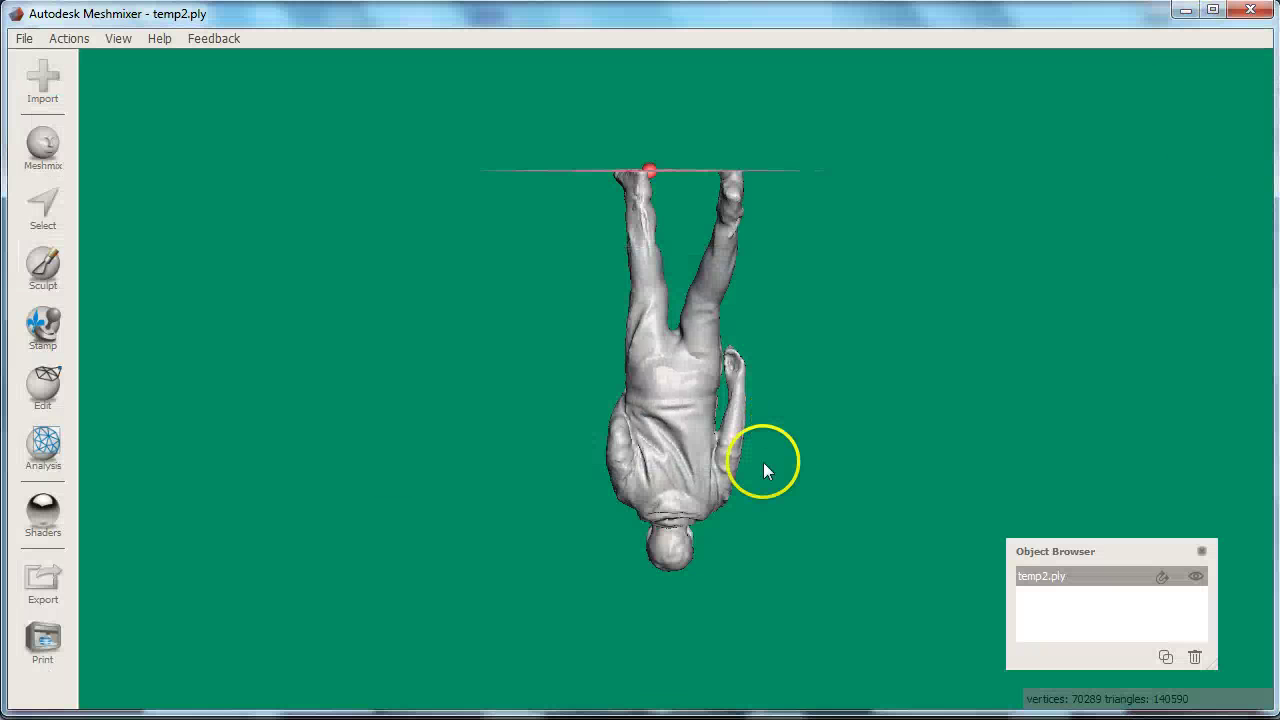
right_drag(749, 490, 1213, 466)
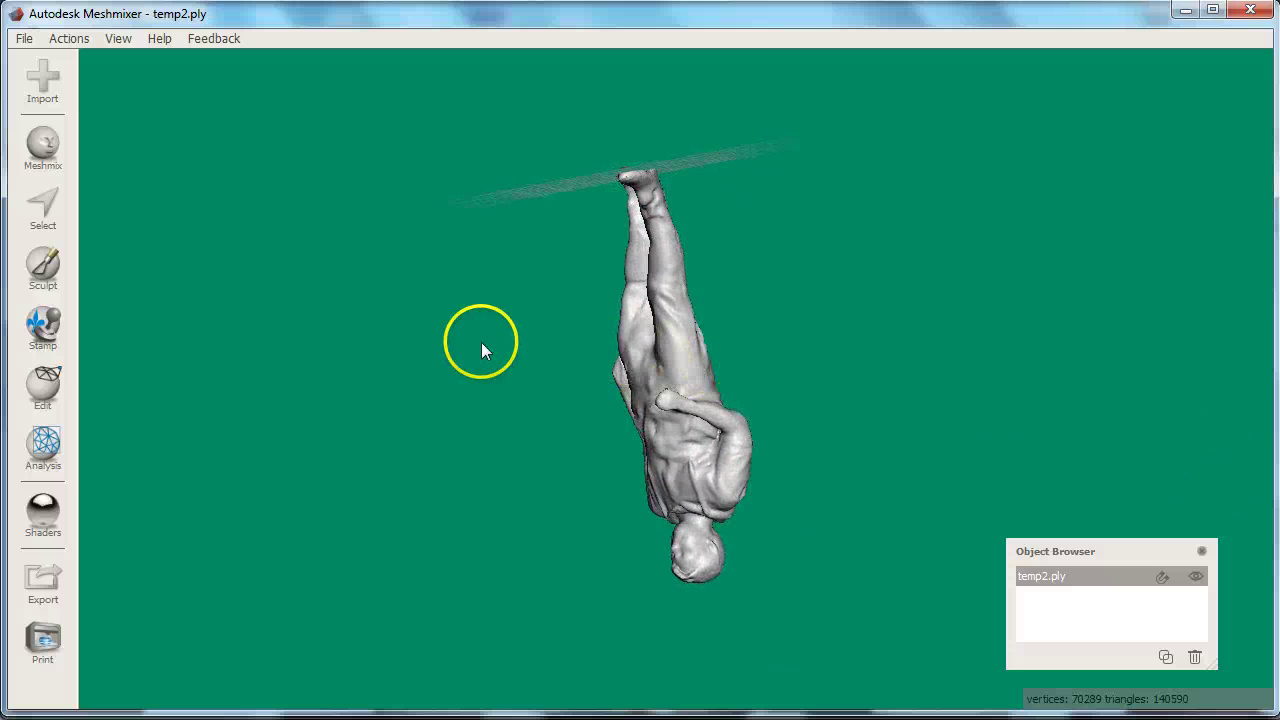
Step: Rotate the figure 180° with Transform so it stands head-up
key(t)
drag(733, 452, 564, 294)
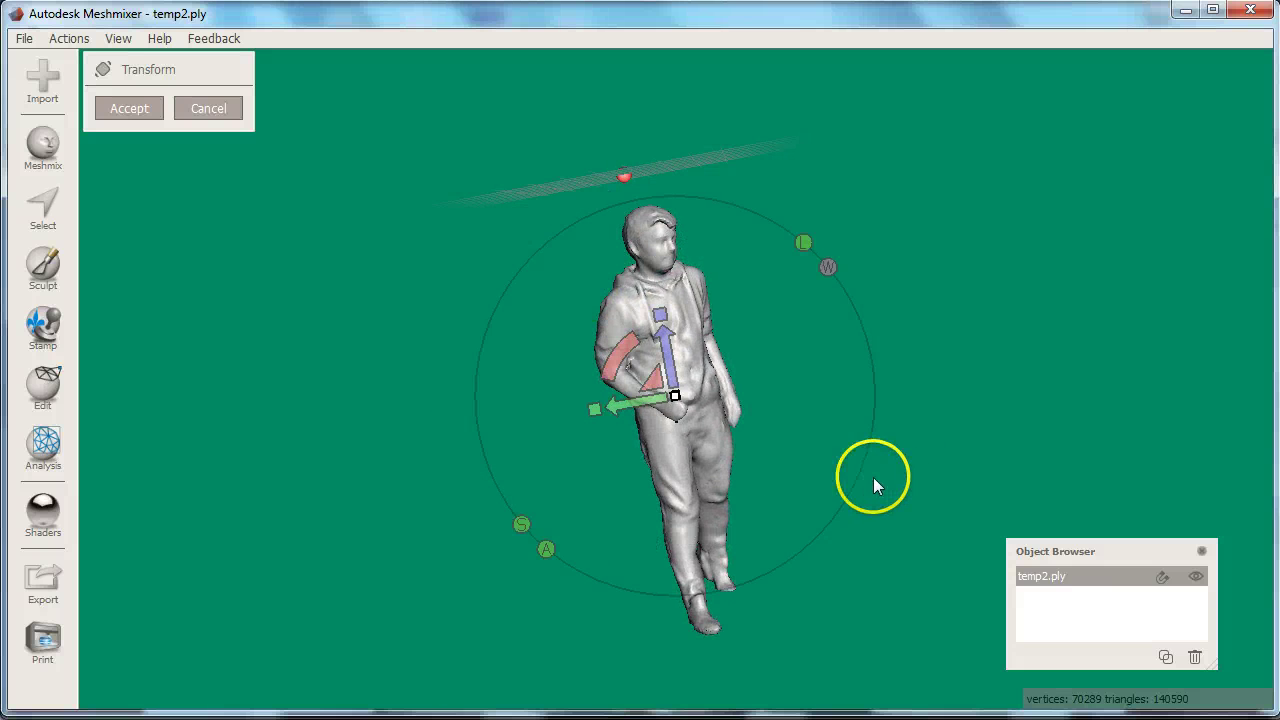
key(s)
click(190, 376)
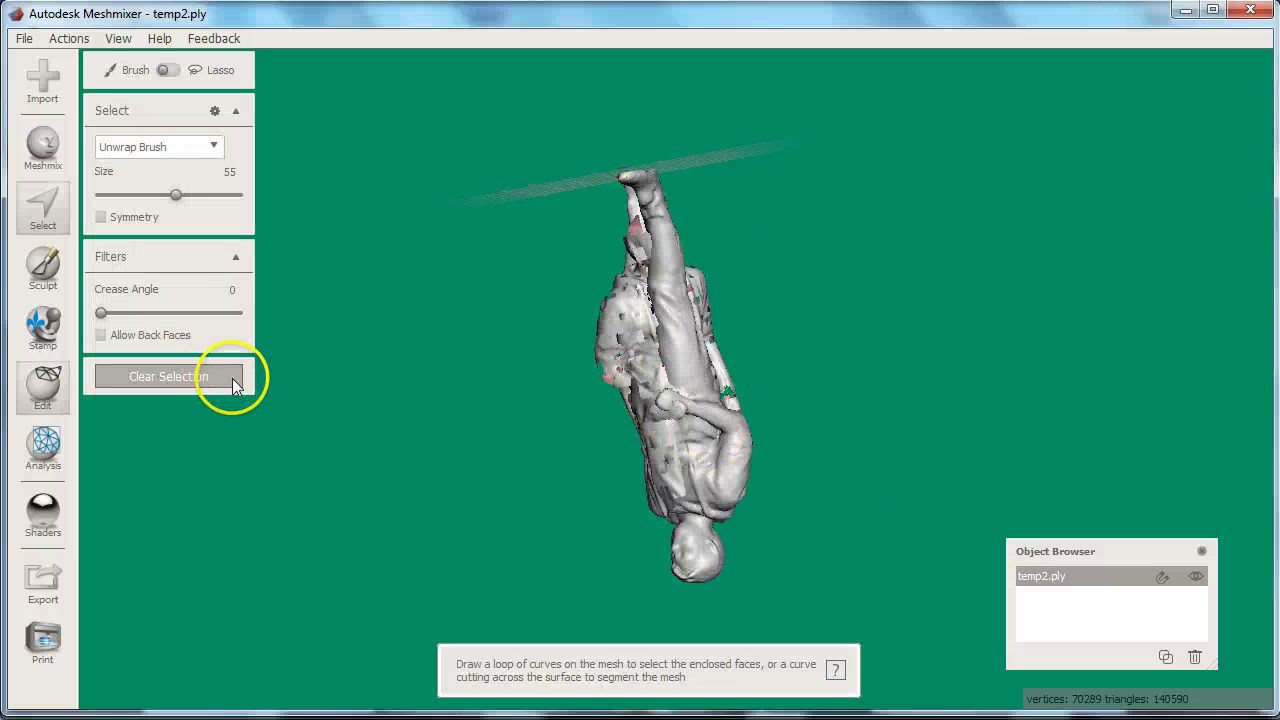
right_drag(335, 402, 556, 515)
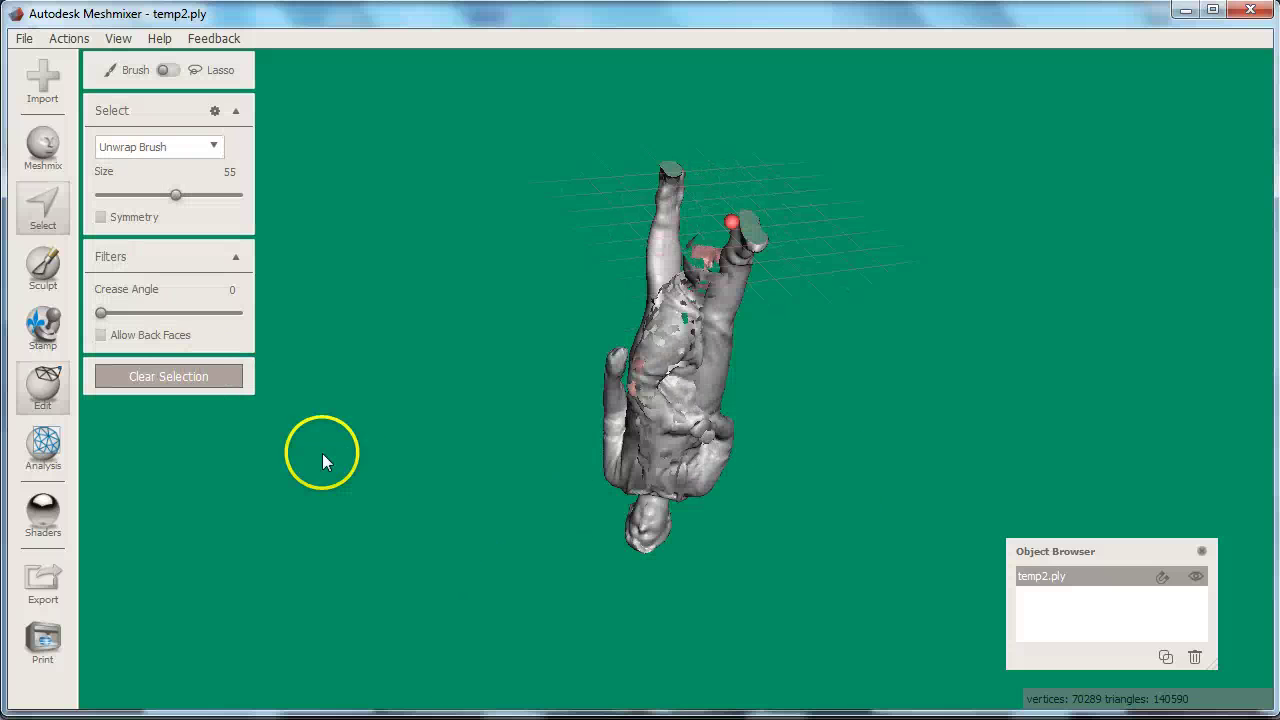
key(space)
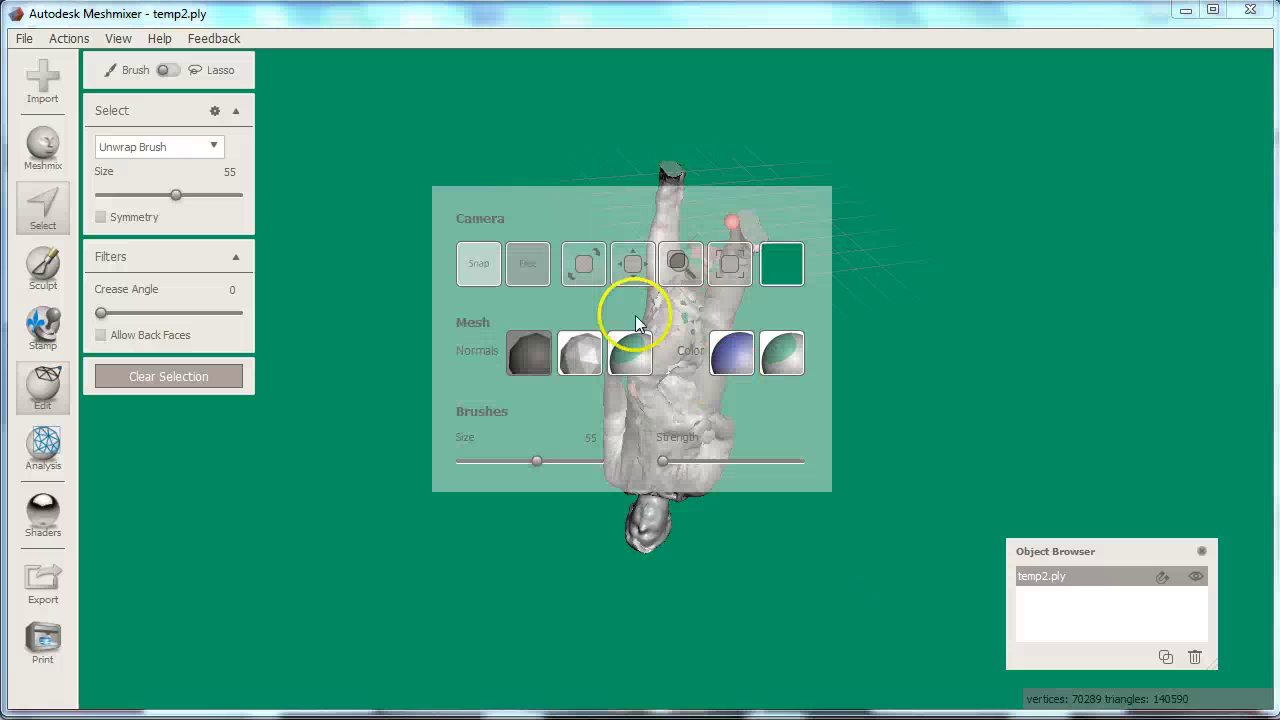
click(731, 263)
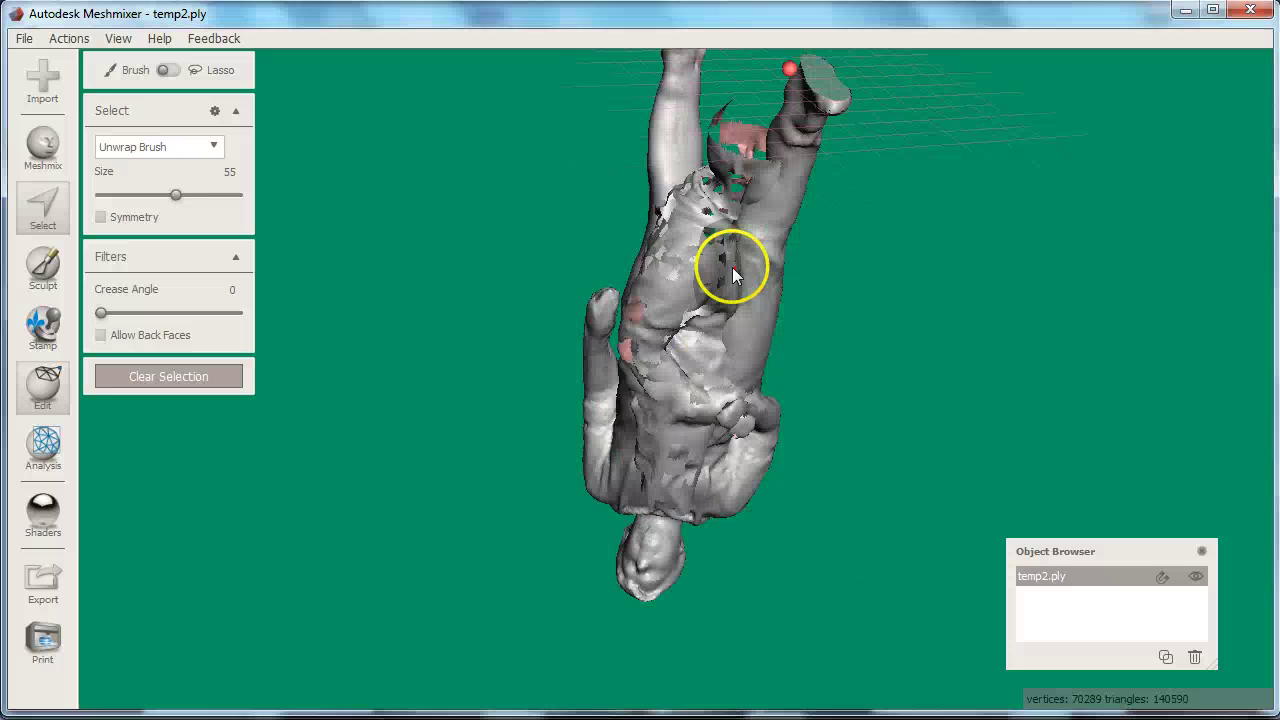
key(ctrl+t)
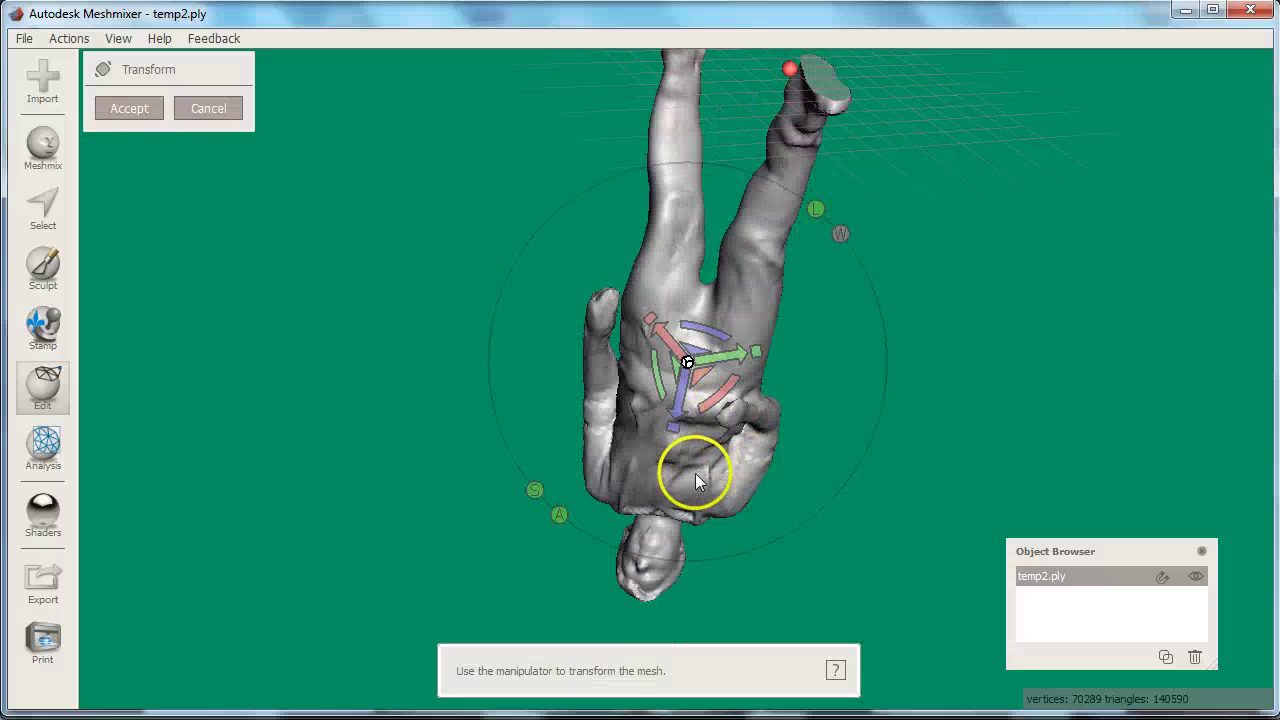
key(Escape)
key(ctrl+t)
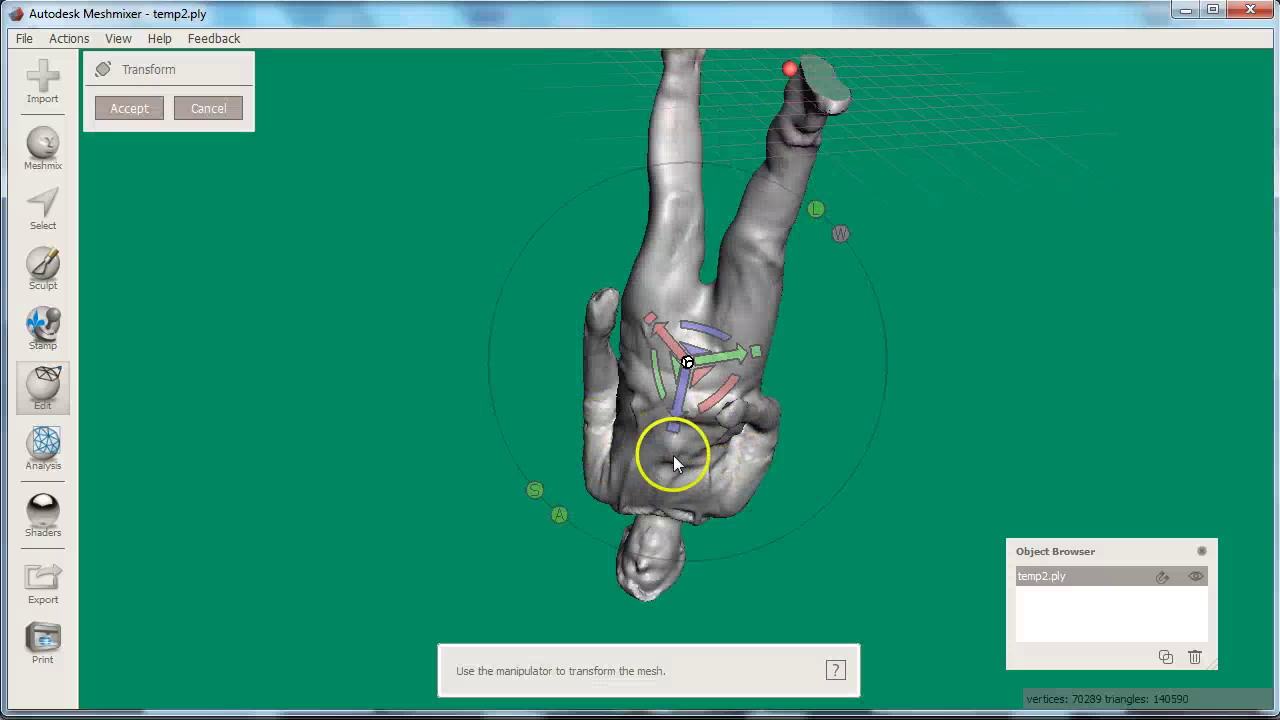
click(663, 393)
drag(663, 393, 756, 288)
Step: Accept the 180° rotation and reframe the view on the figure
click(129, 110)
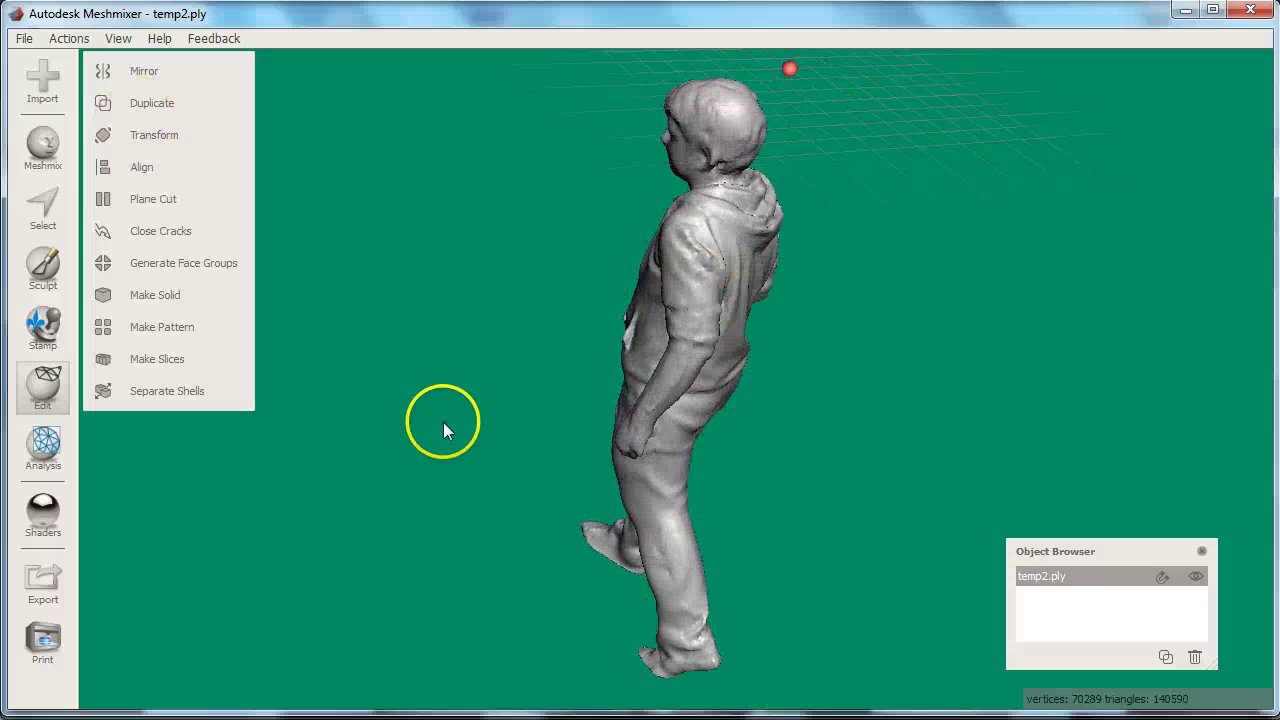
right_drag(457, 466, 719, 496)
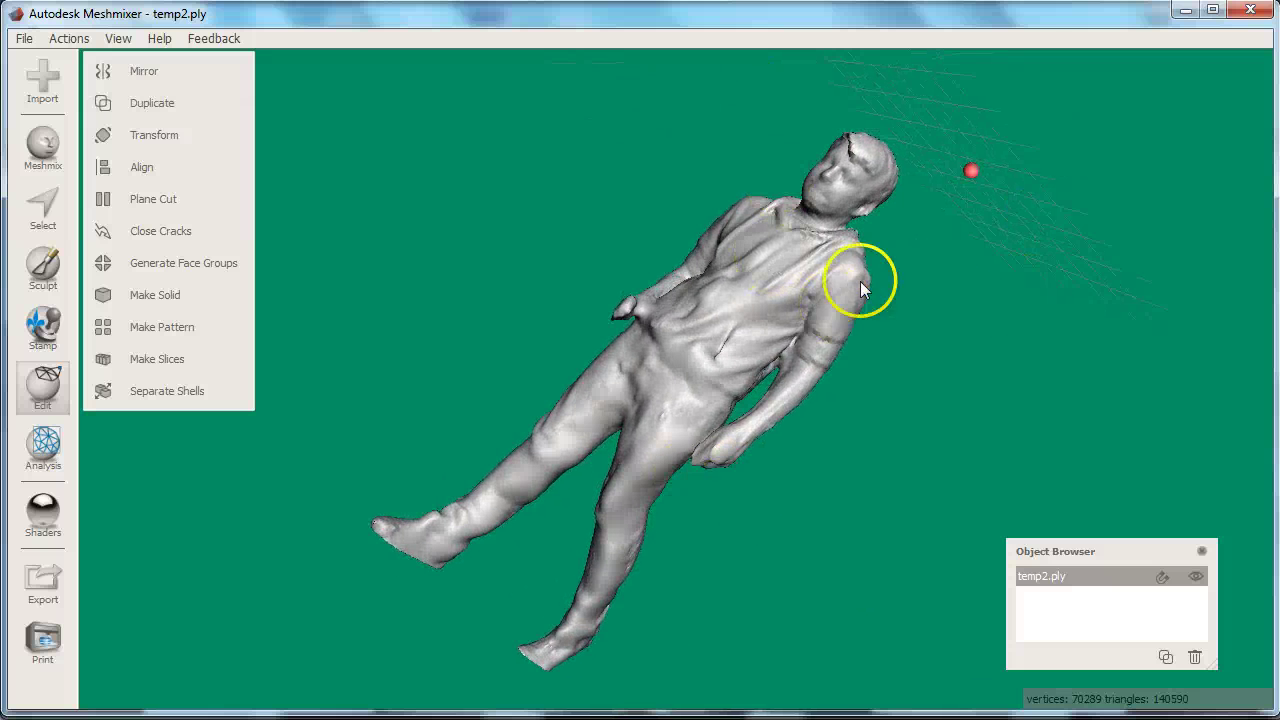
middle_drag(801, 302, 770, 446)
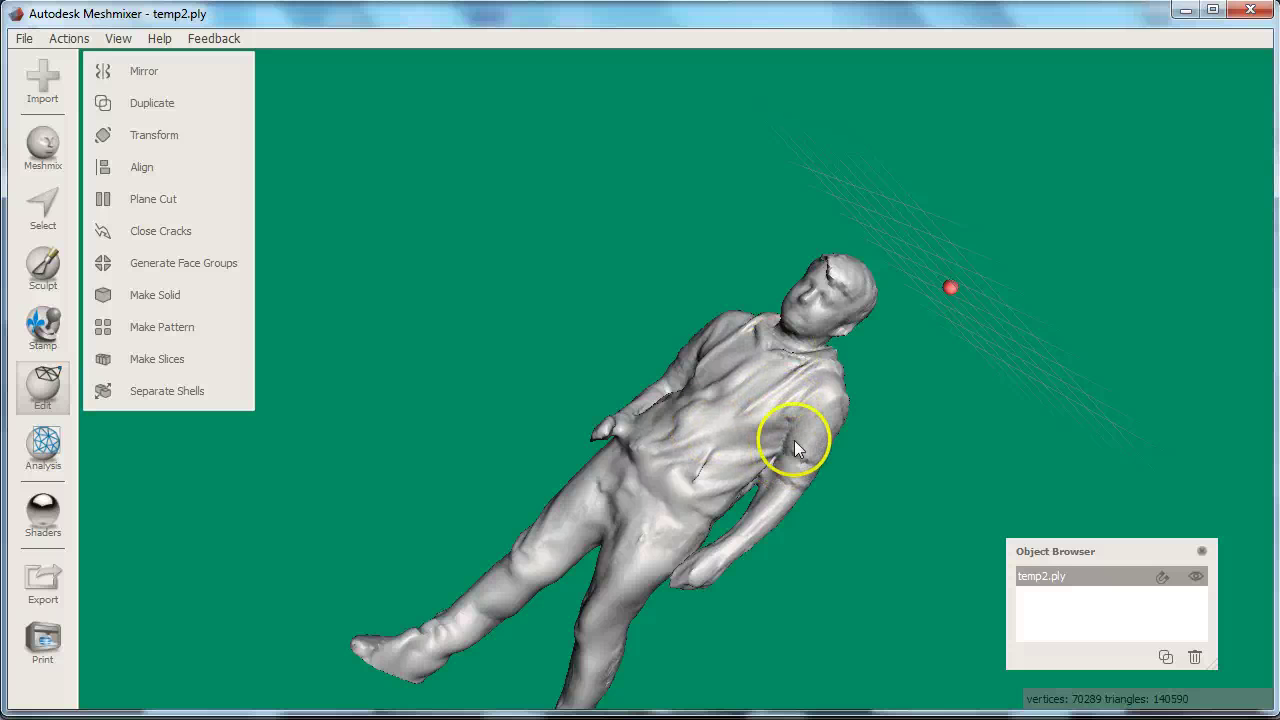
Step: Paint-select the entire head, including the back, down to the neck
key(s)
scroll(507, 380, up, 3)
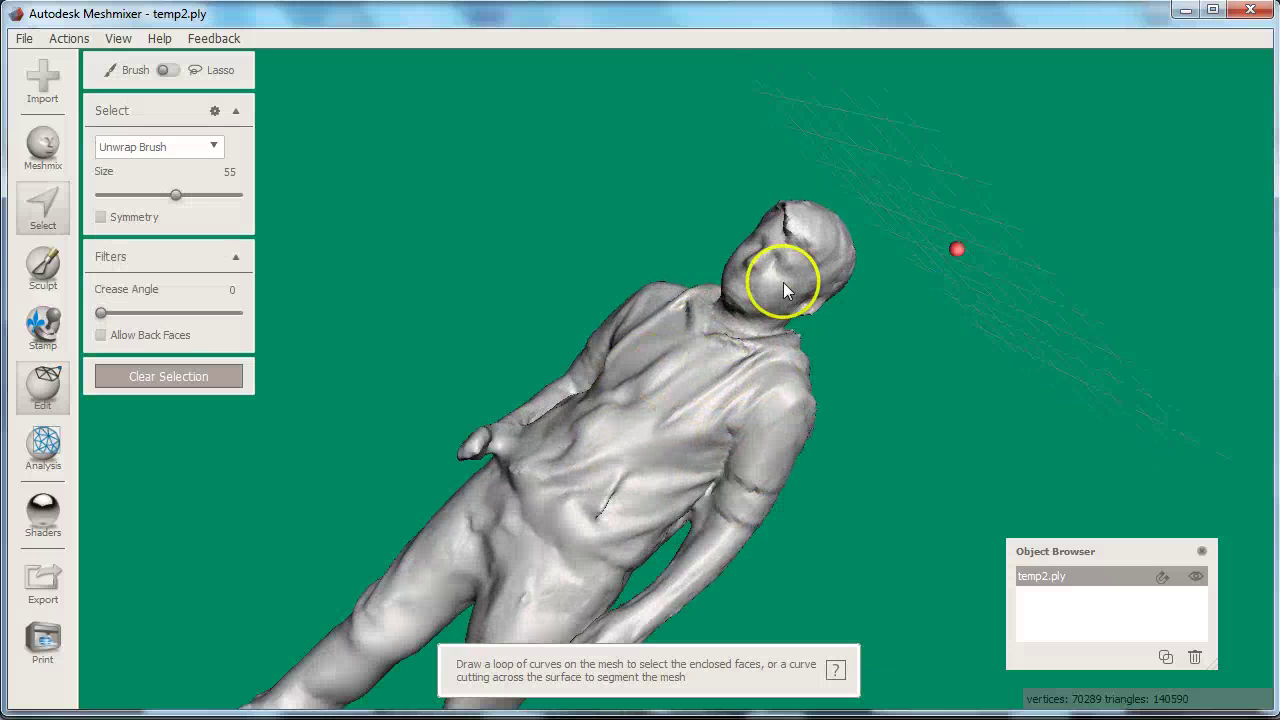
mouse_move(759, 277)
mouse_down()
mouse_move(789, 281)
mouse_move(791, 239)
mouse_up()
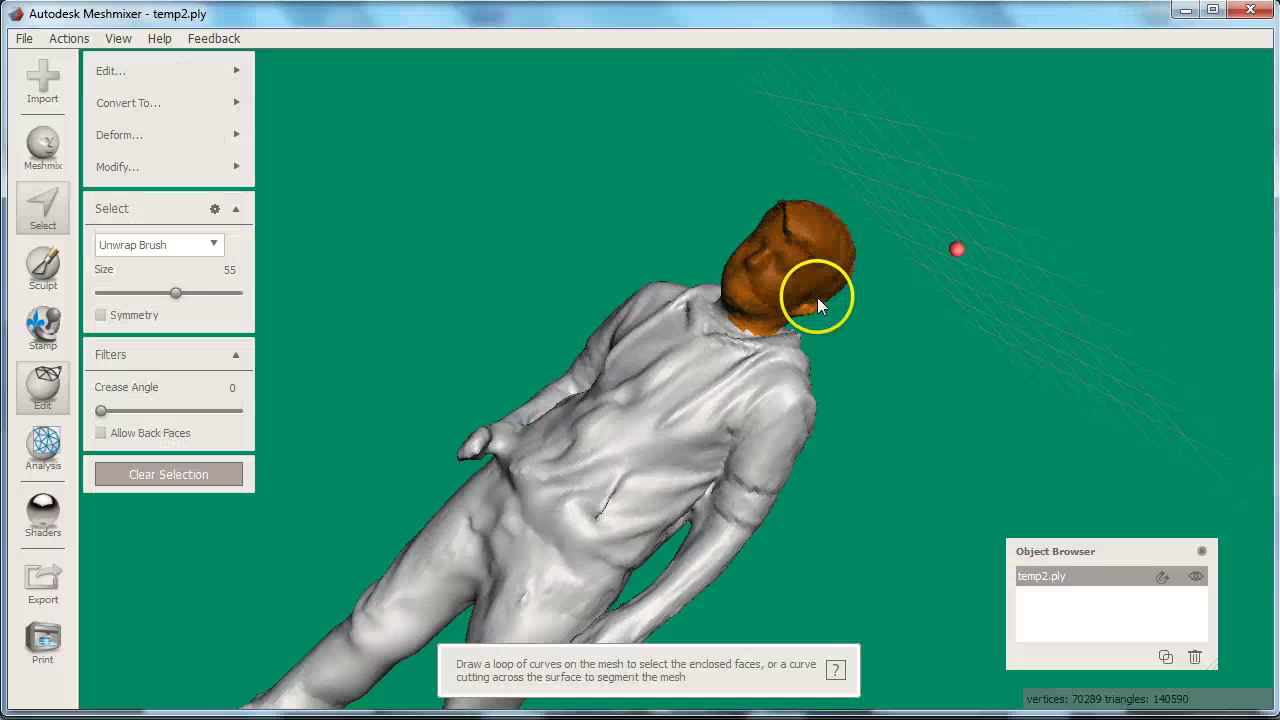
right_drag(817, 304, 671, 283)
mouse_move(671, 275)
mouse_down()
mouse_move(712, 275)
mouse_move(684, 287)
mouse_up()
right_drag(683, 284, 463, 371)
mouse_move(514, 286)
mouse_down()
mouse_move(536, 258)
mouse_move(600, 309)
mouse_up()
mouse_move(600, 309)
right_down()
mouse_move(547, 509)
mouse_move(539, 395)
mouse_move(534, 511)
mouse_move(548, 420)
right_up()
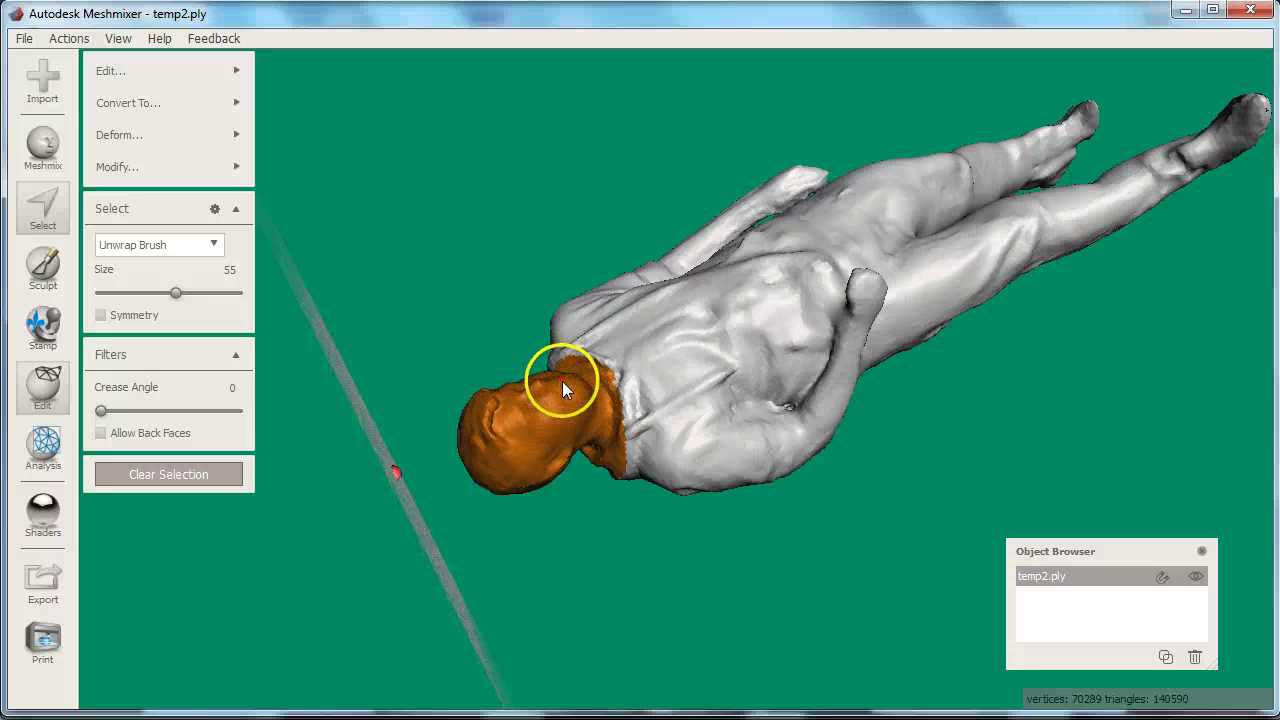
right_drag(596, 457, 883, 204)
Step: Erase the selected head and smoothly fill the neck opening
key(f)
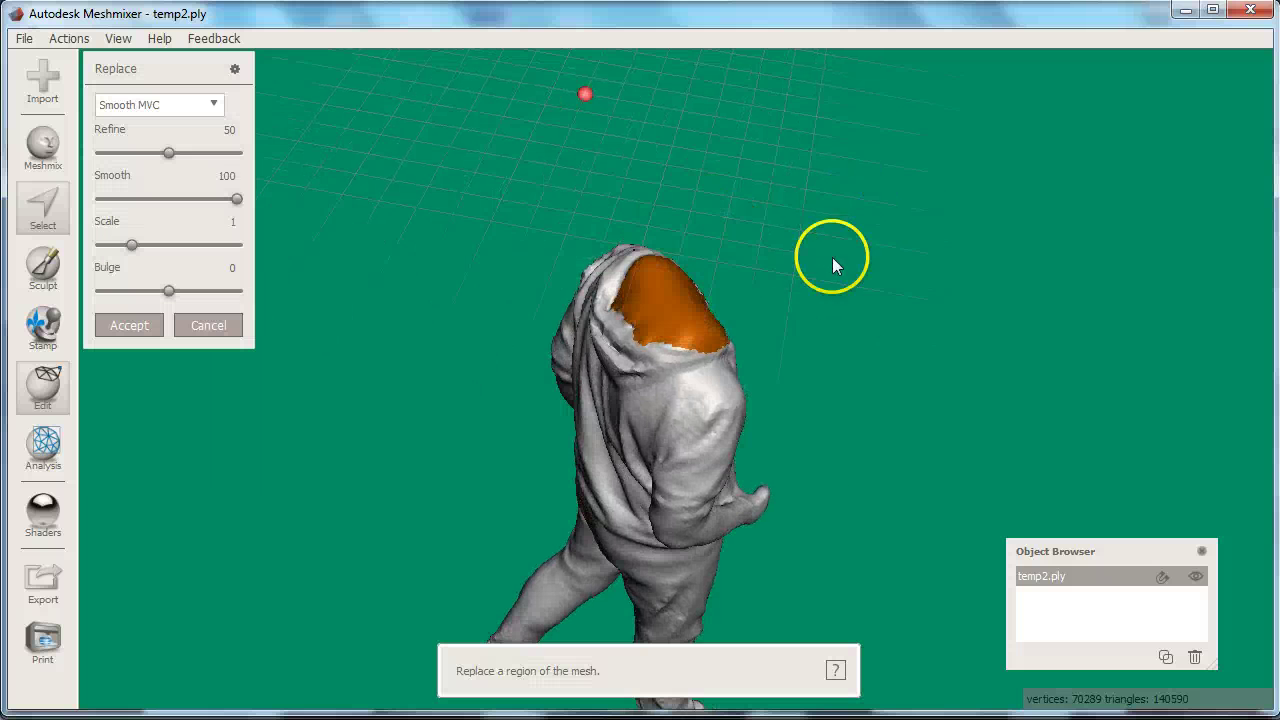
right_drag(827, 481, 922, 532)
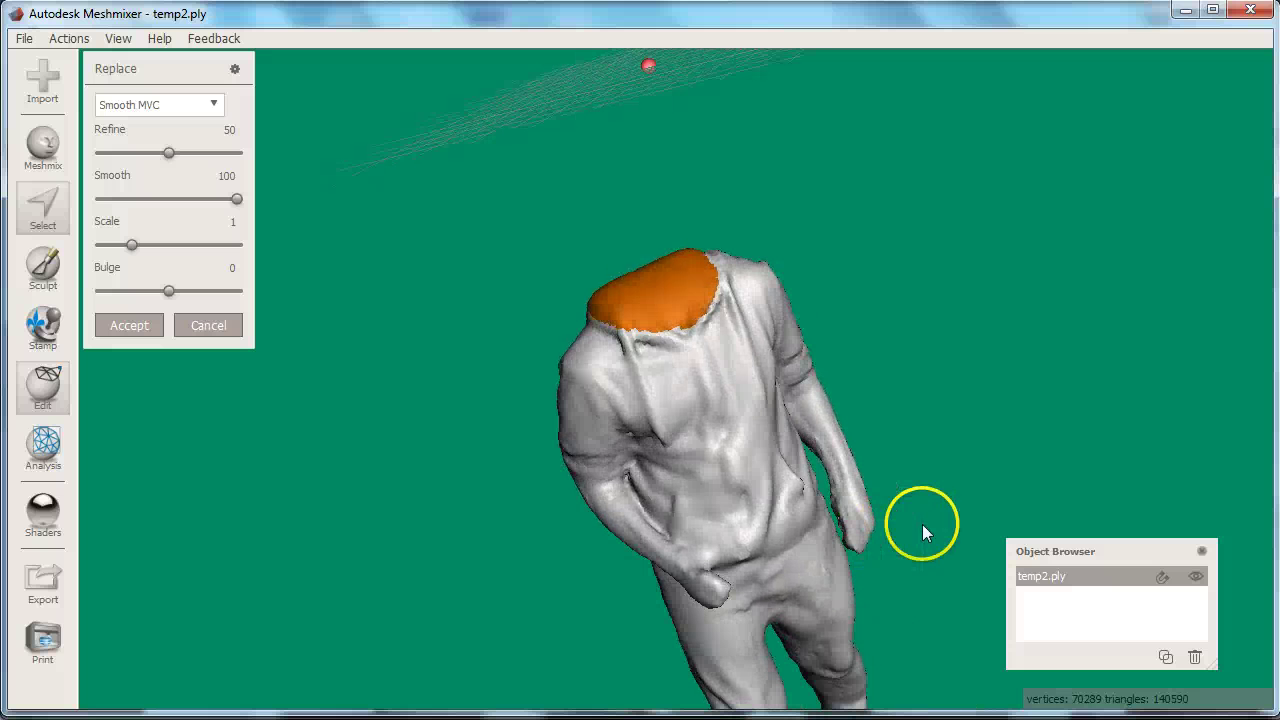
key(Return)
key(Escape)
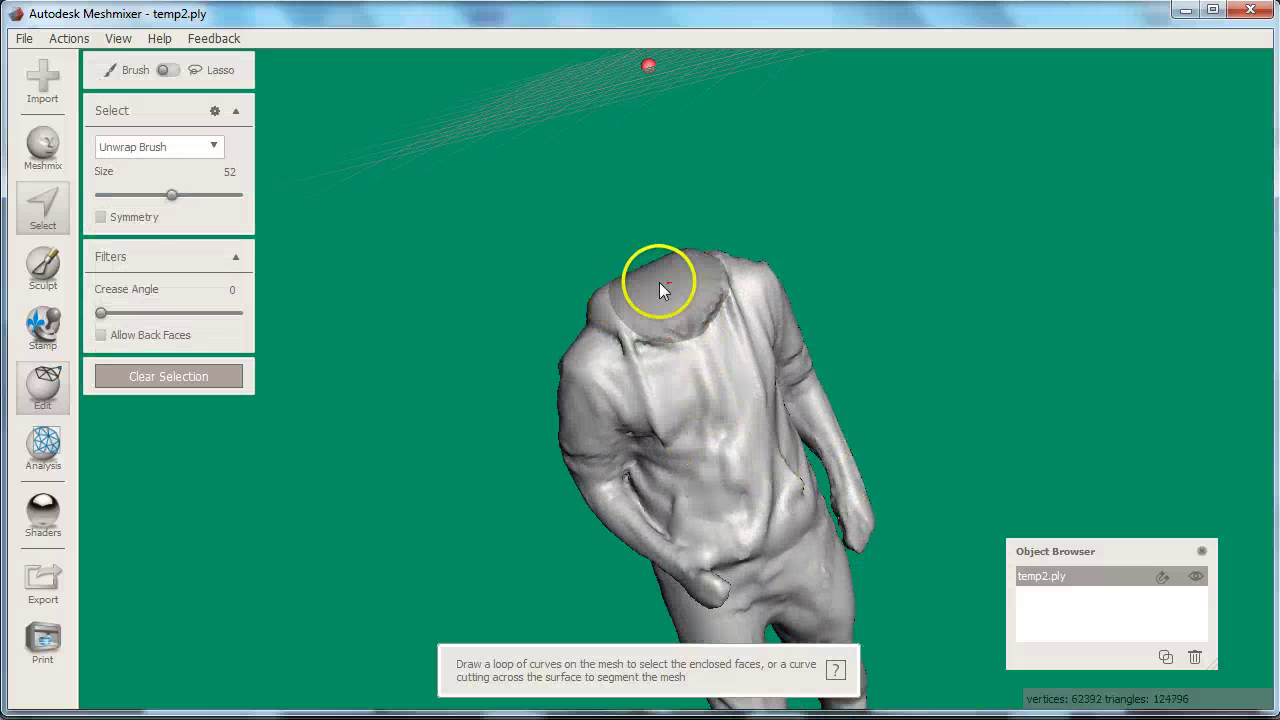
Step: Select a small patch on the neck cap and apply Smooth Boundary (Smoothness 50, Iterations 30)
right_drag(656, 281, 686, 371)
key(bracketleft)
key(bracketleft)
key(bracketleft)
key(bracketleft)
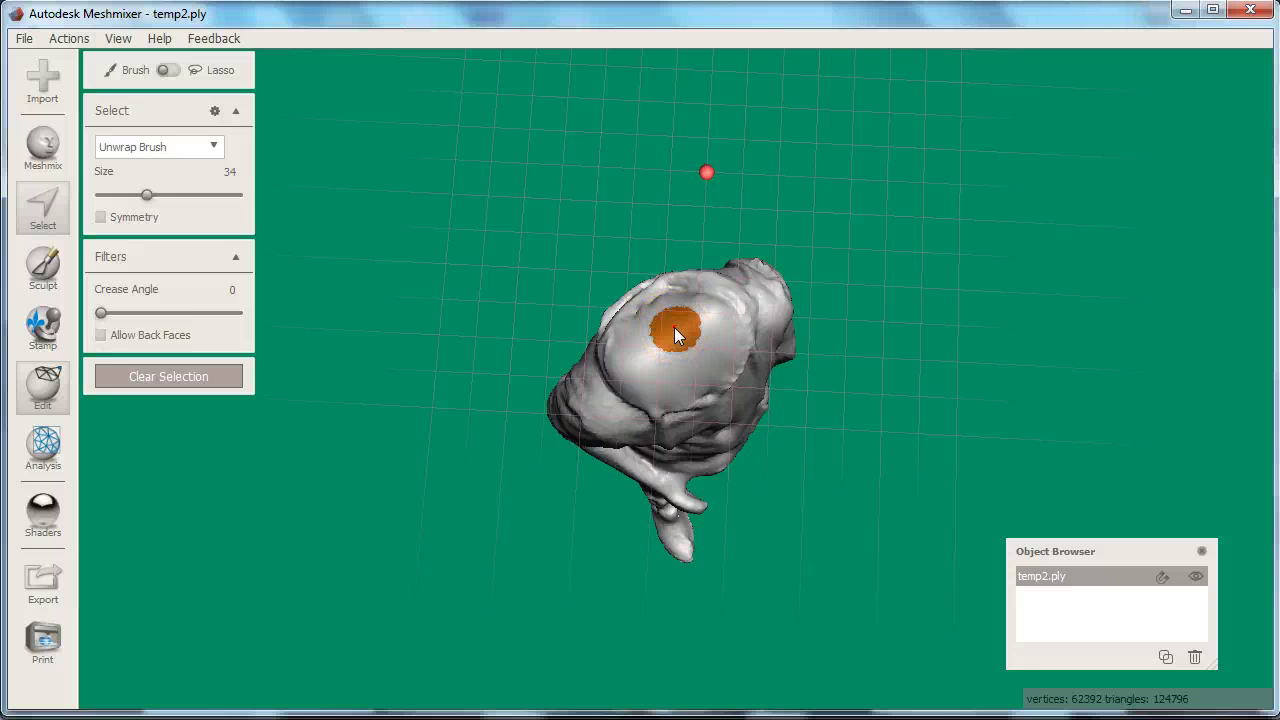
click(674, 327)
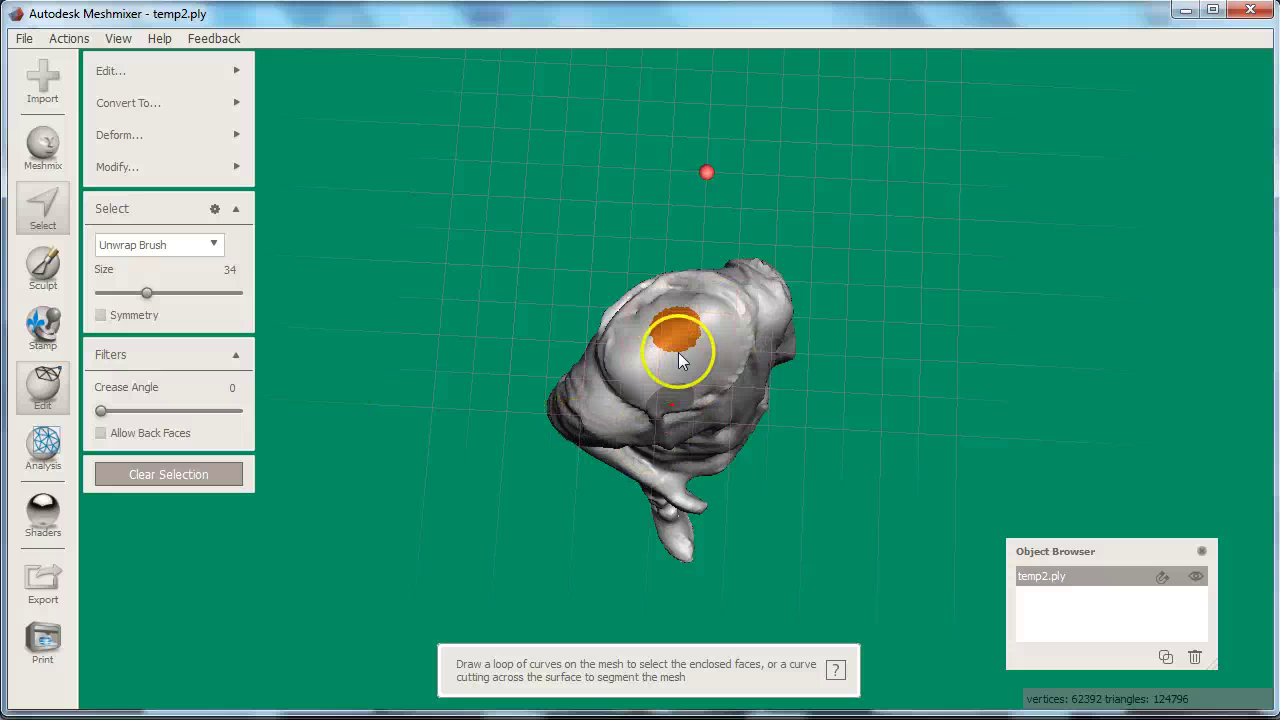
click(165, 135)
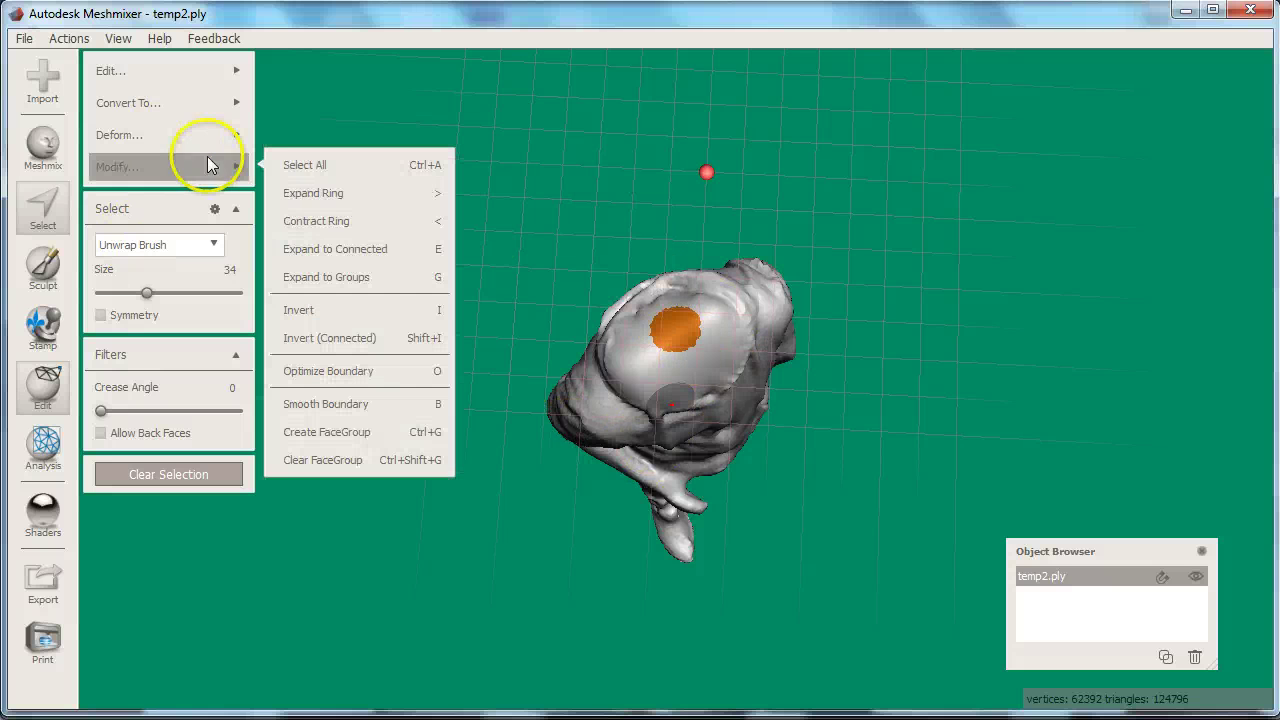
mouse_move(240, 166)
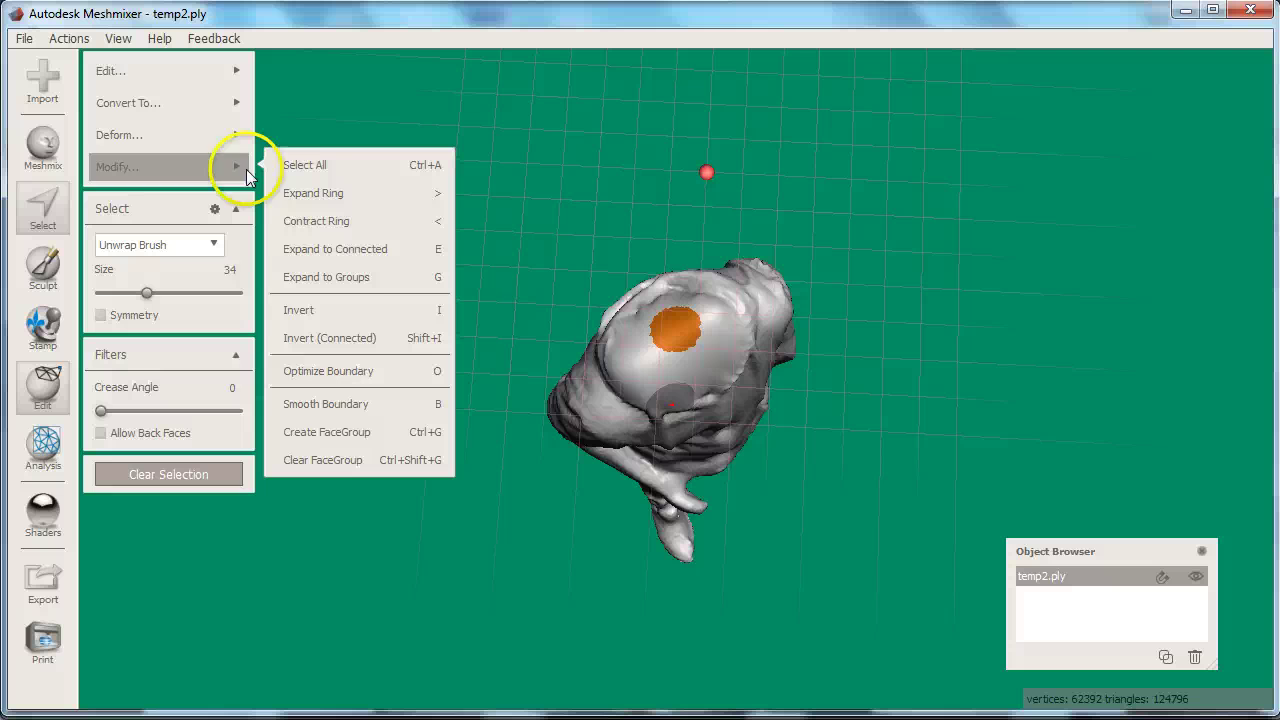
click(385, 414)
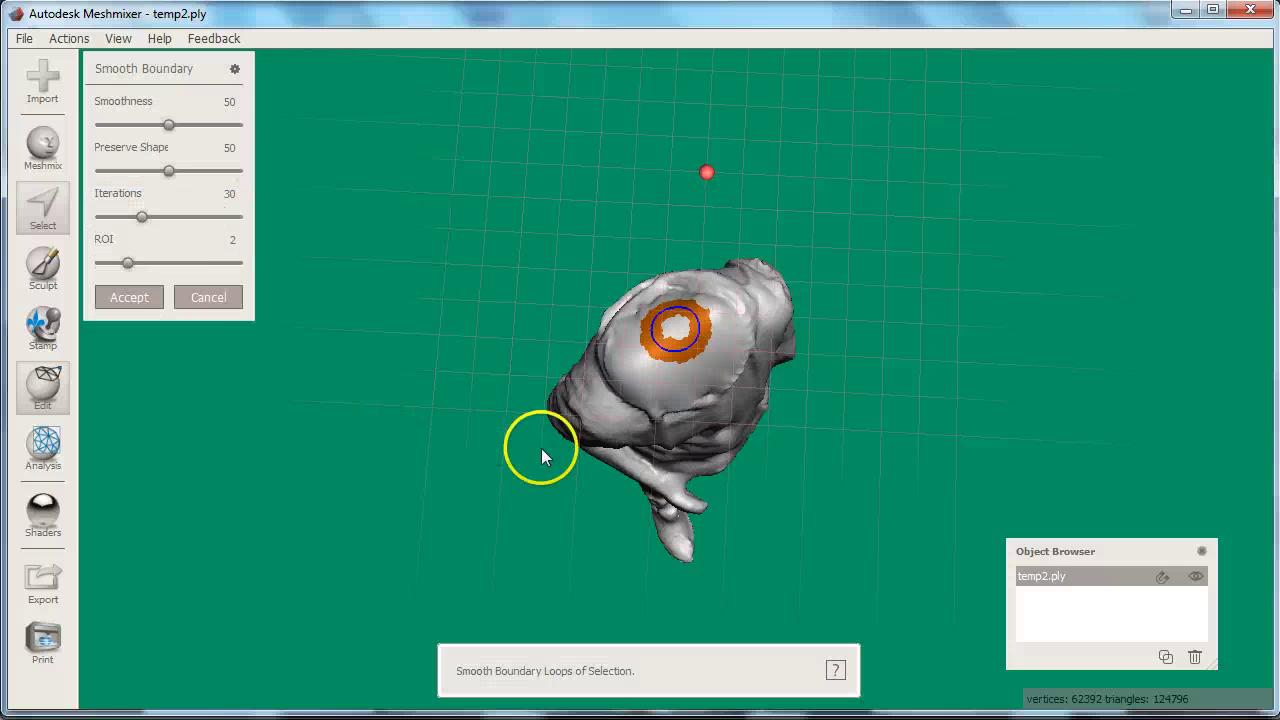
Step: Accept the smoothed patch and extrude it with a Flat end type
click(145, 297)
click(200, 68)
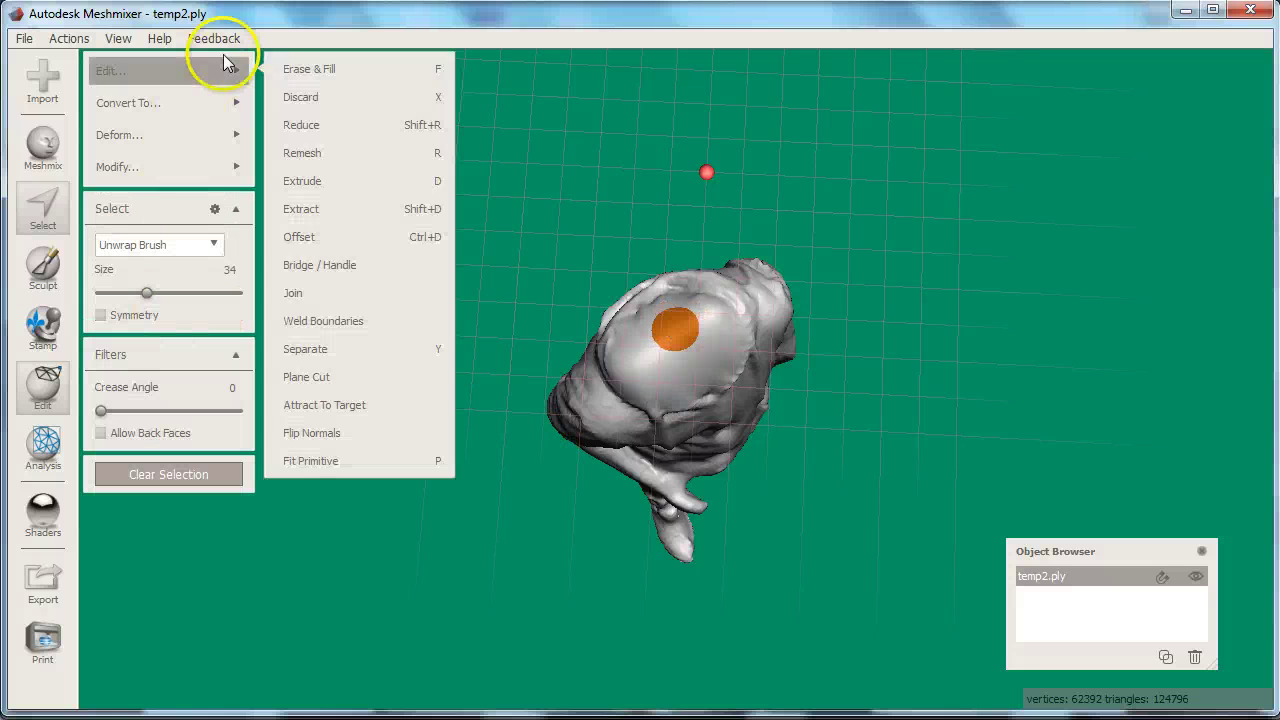
click(325, 189)
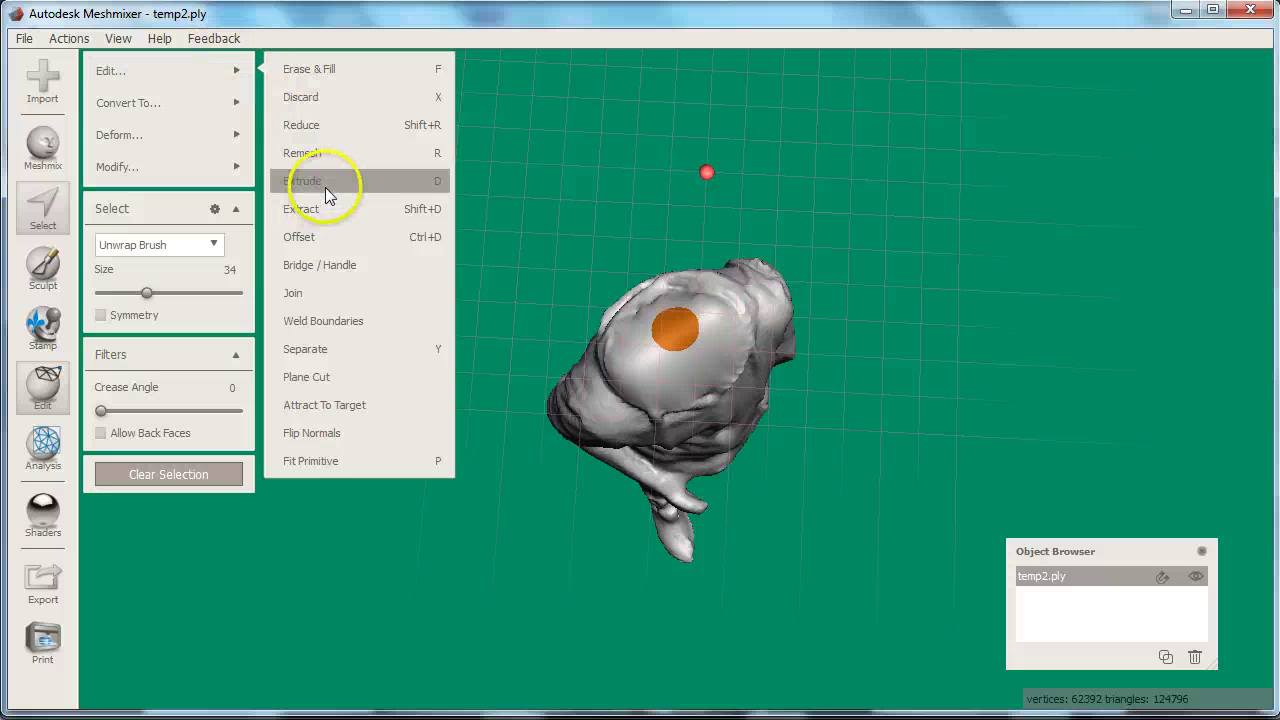
right_drag(517, 374, 531, 251)
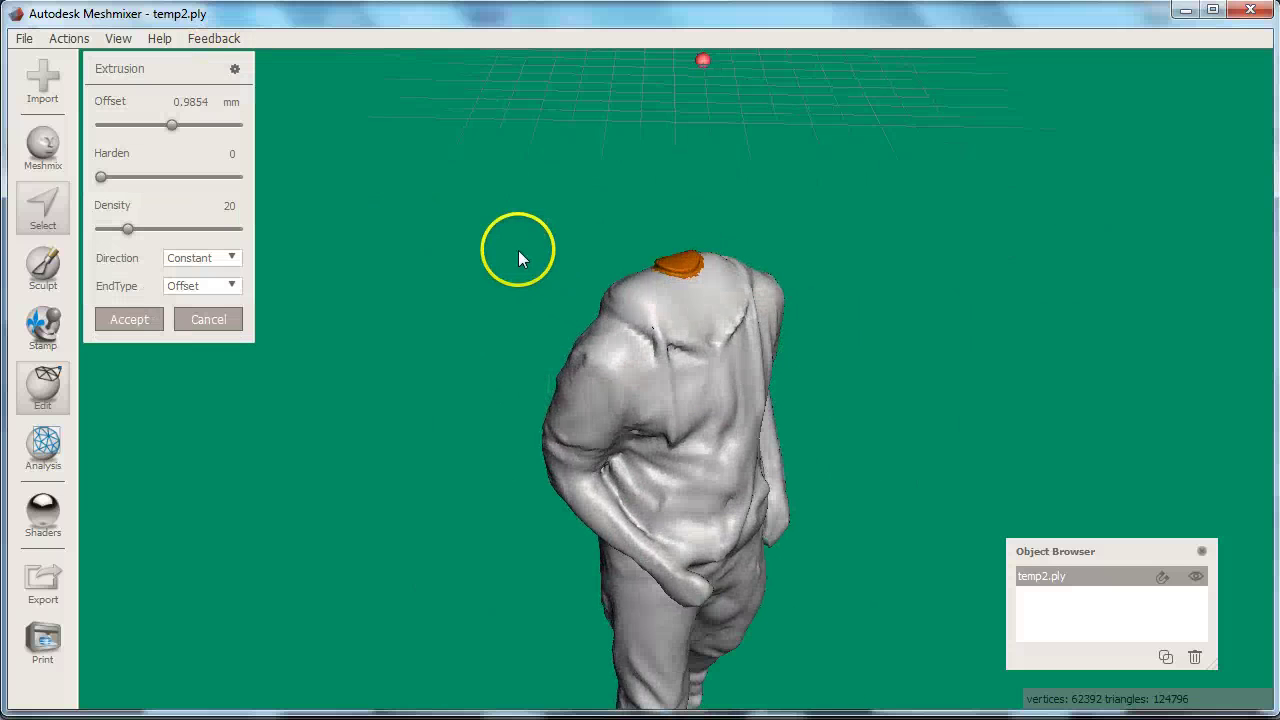
drag(173, 128, 203, 121)
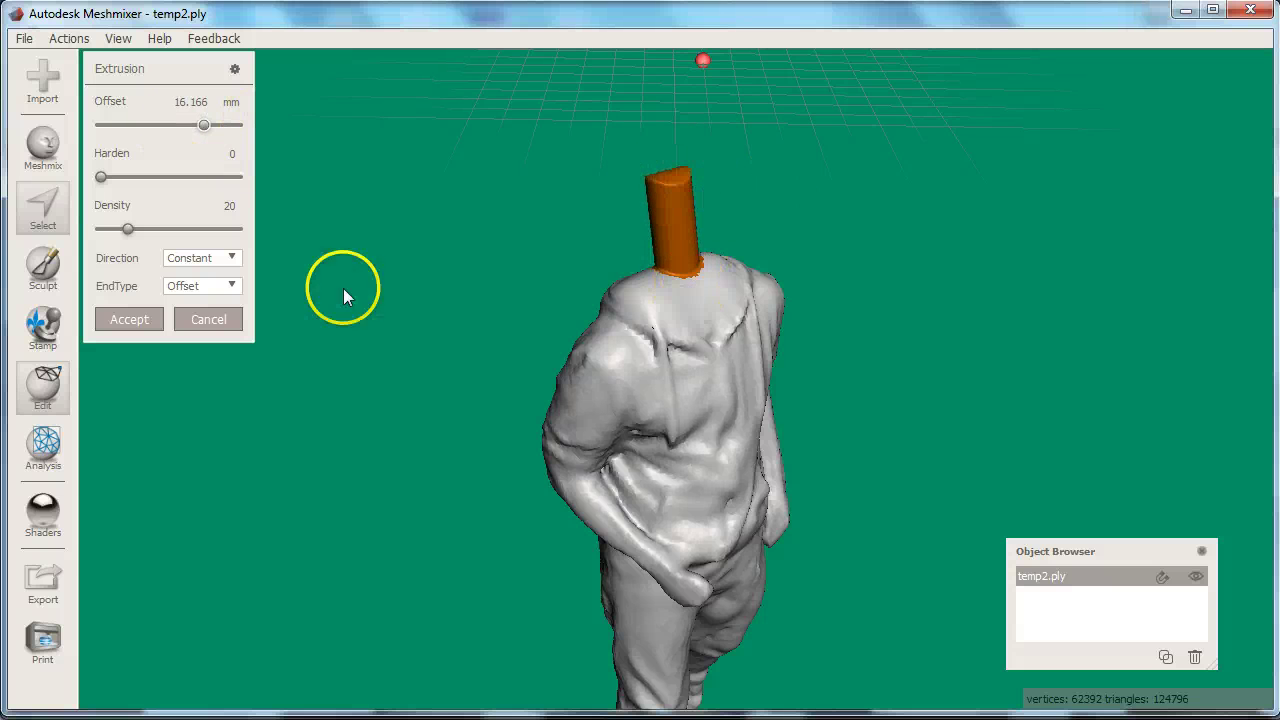
click(207, 288)
click(205, 318)
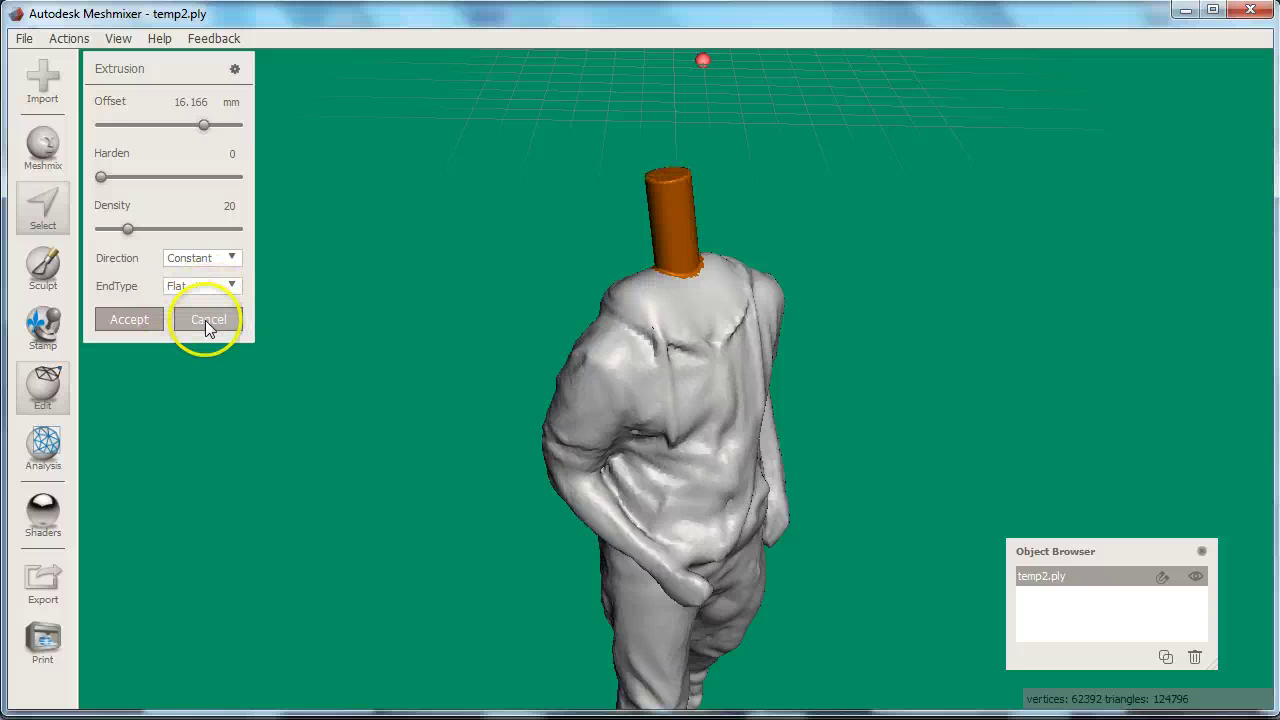
Step: Shorten the extrusion offset to about 7.18 mm and accept the neck post
right_drag(371, 449, 292, 361)
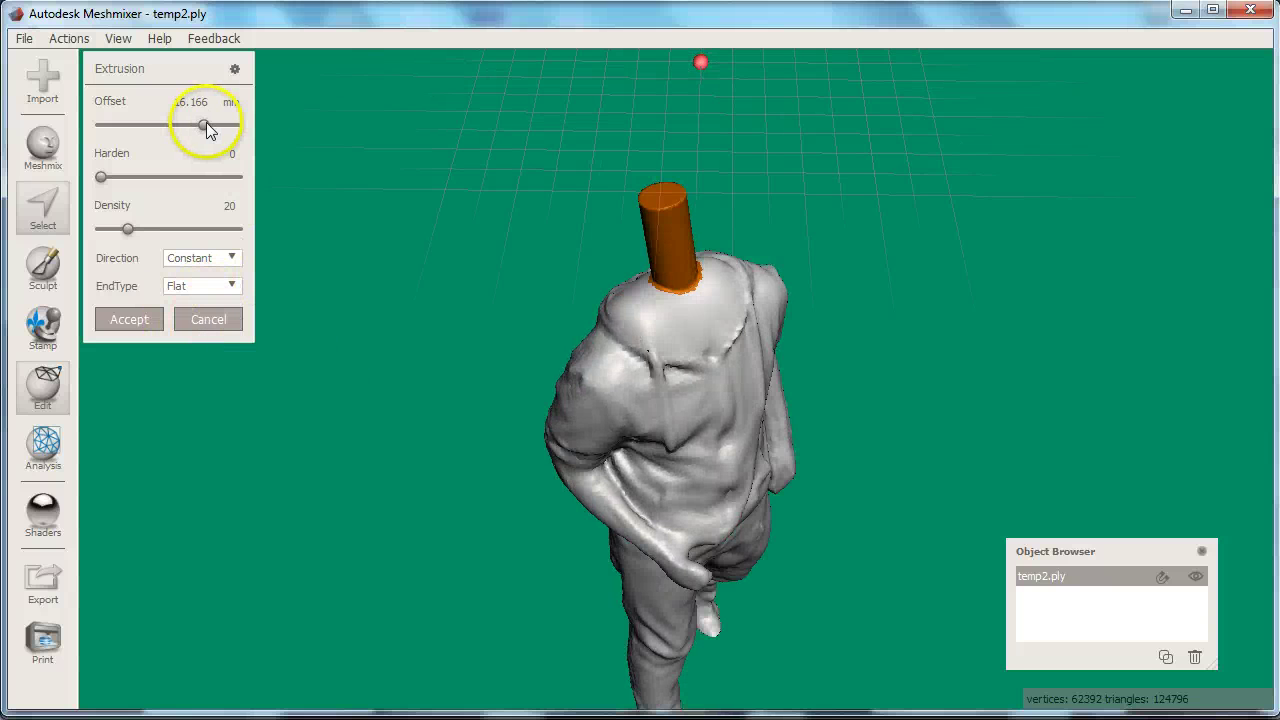
drag(207, 125, 203, 123)
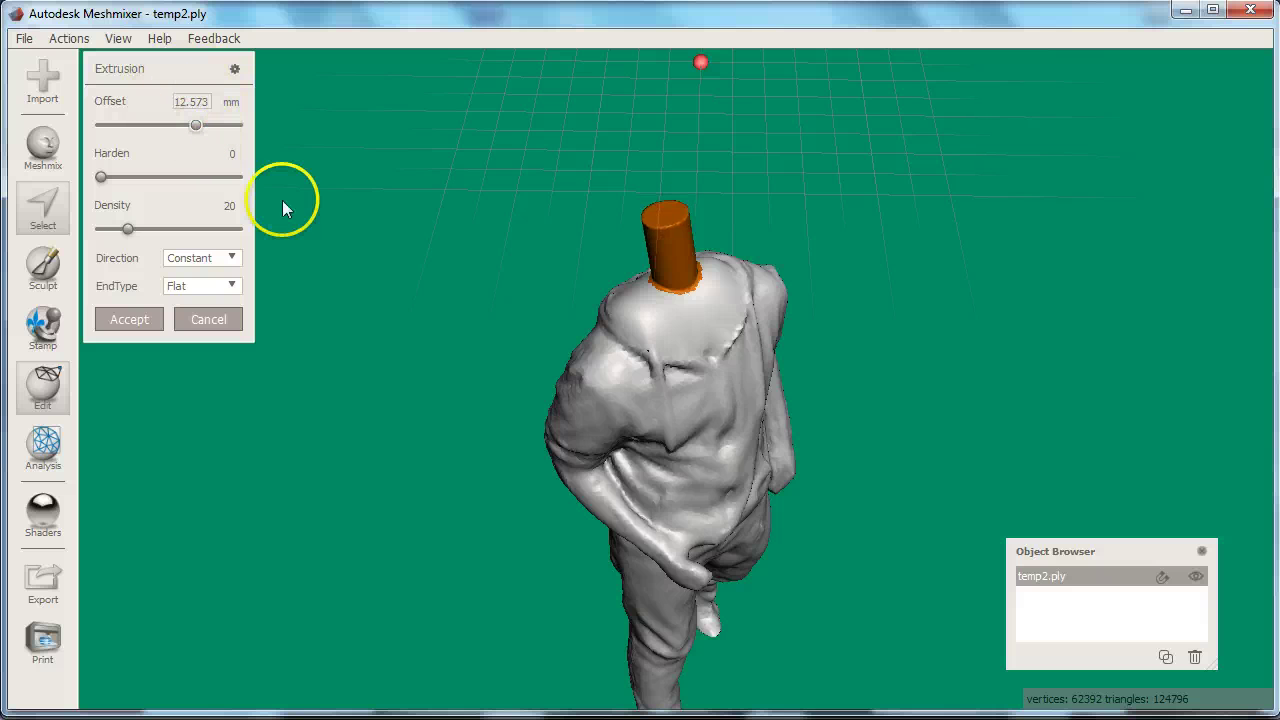
right_drag(371, 287, 417, 189)
drag(193, 125, 186, 127)
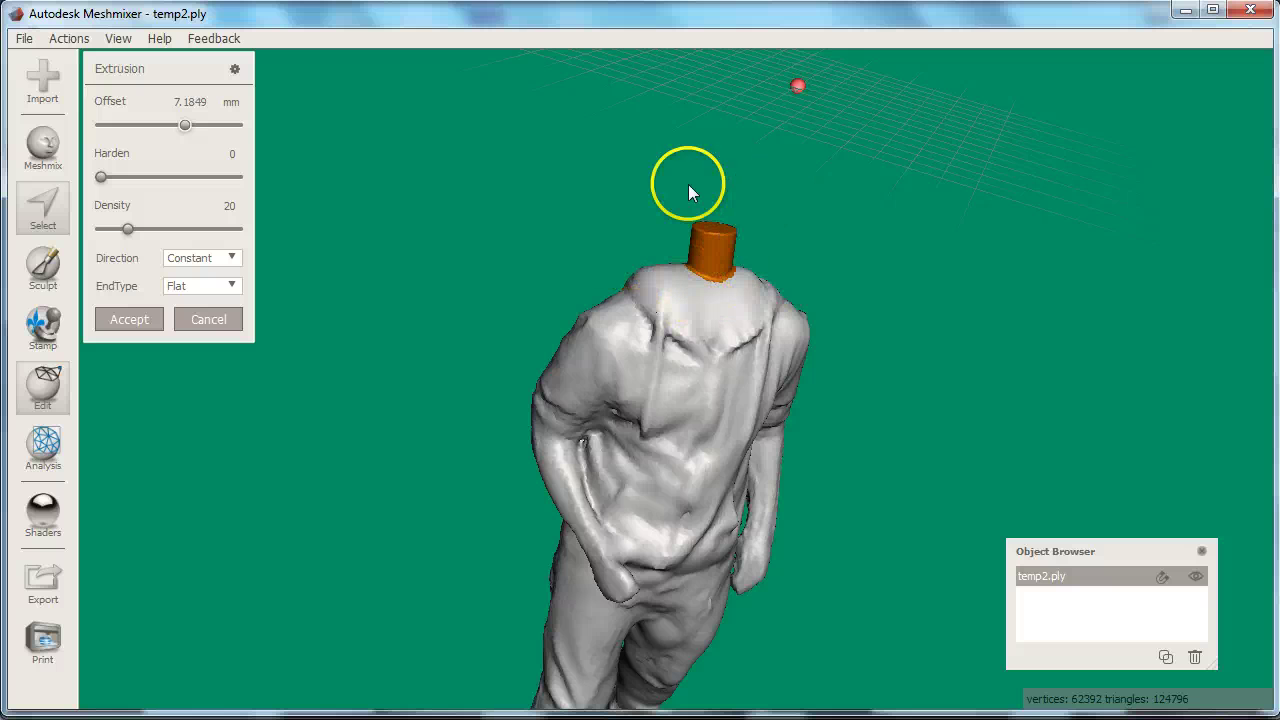
click(131, 319)
right_drag(772, 570, 766, 491)
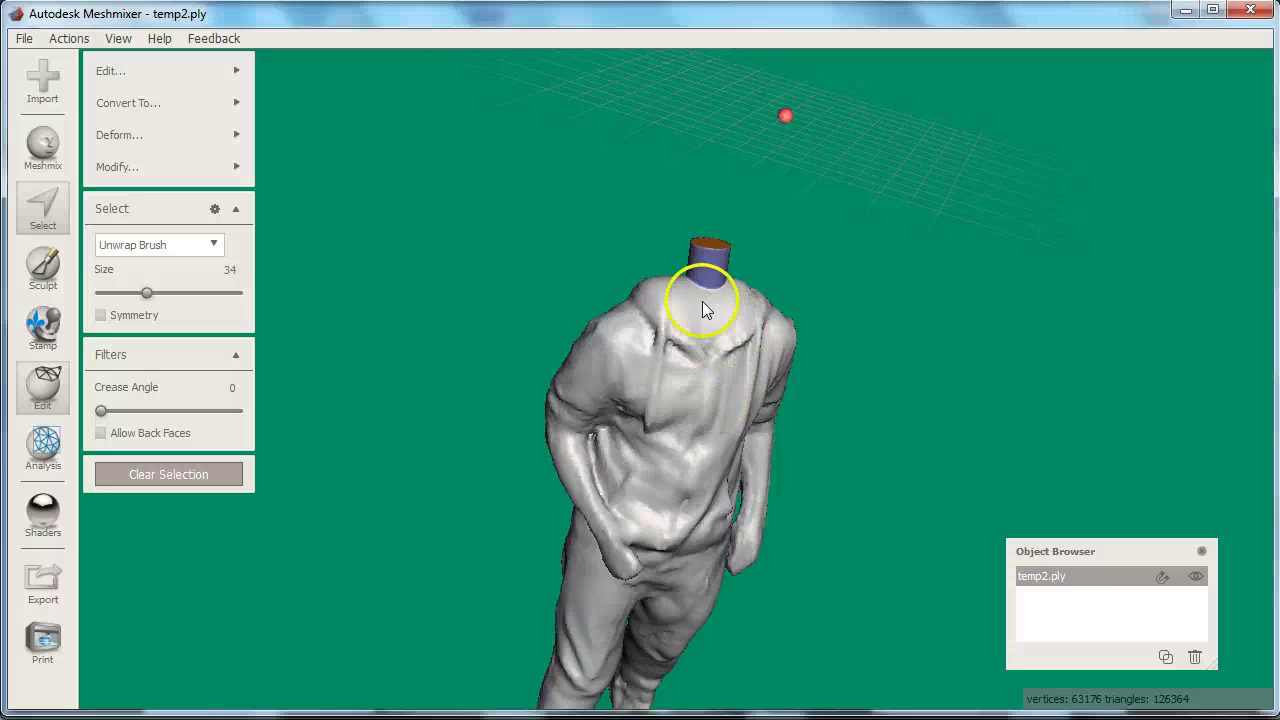
Step: Import plane.obj with Append and leave only the plane selected in the Object Browser
scroll(760, 540, down, 3)
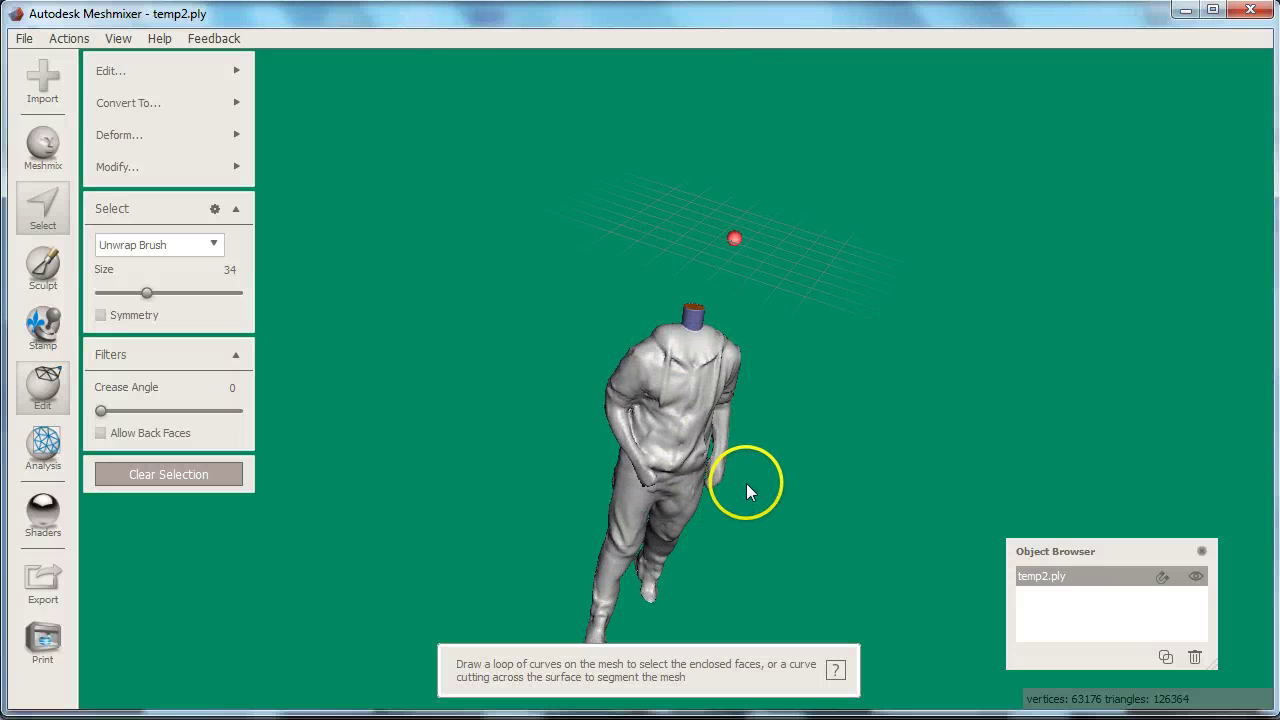
right_drag(746, 483, 746, 490)
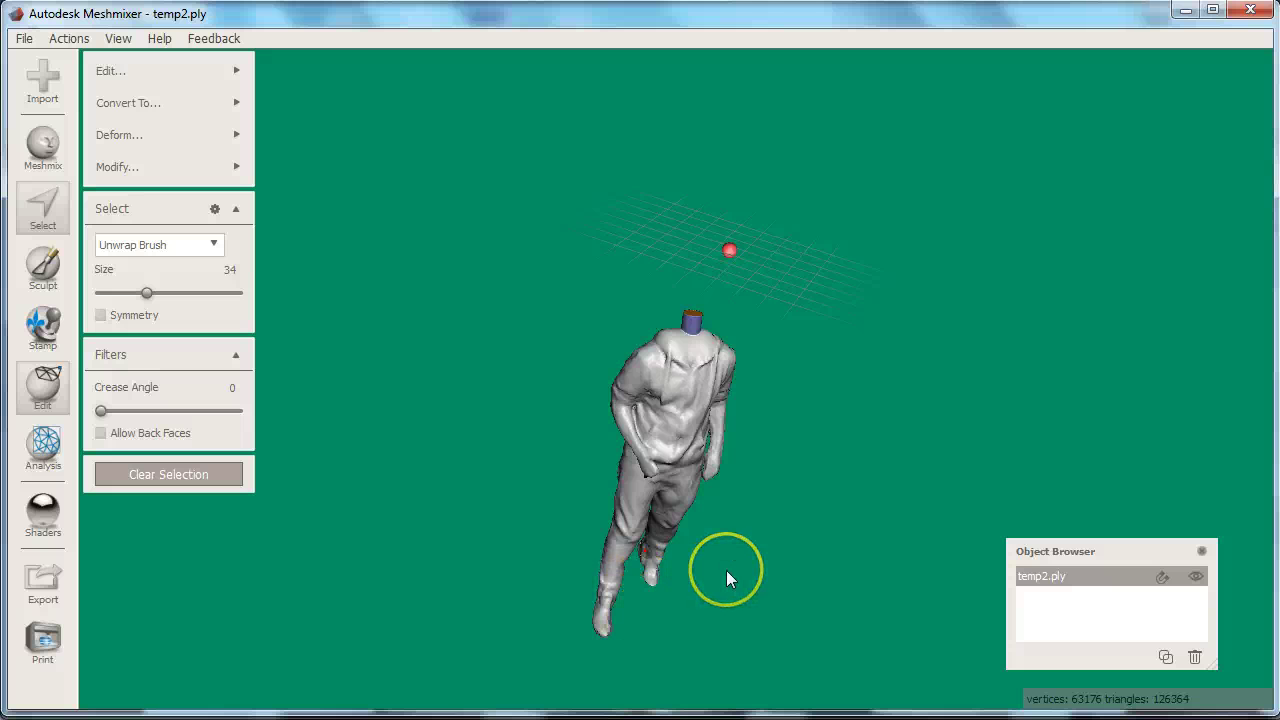
right_drag(726, 570, 514, 569)
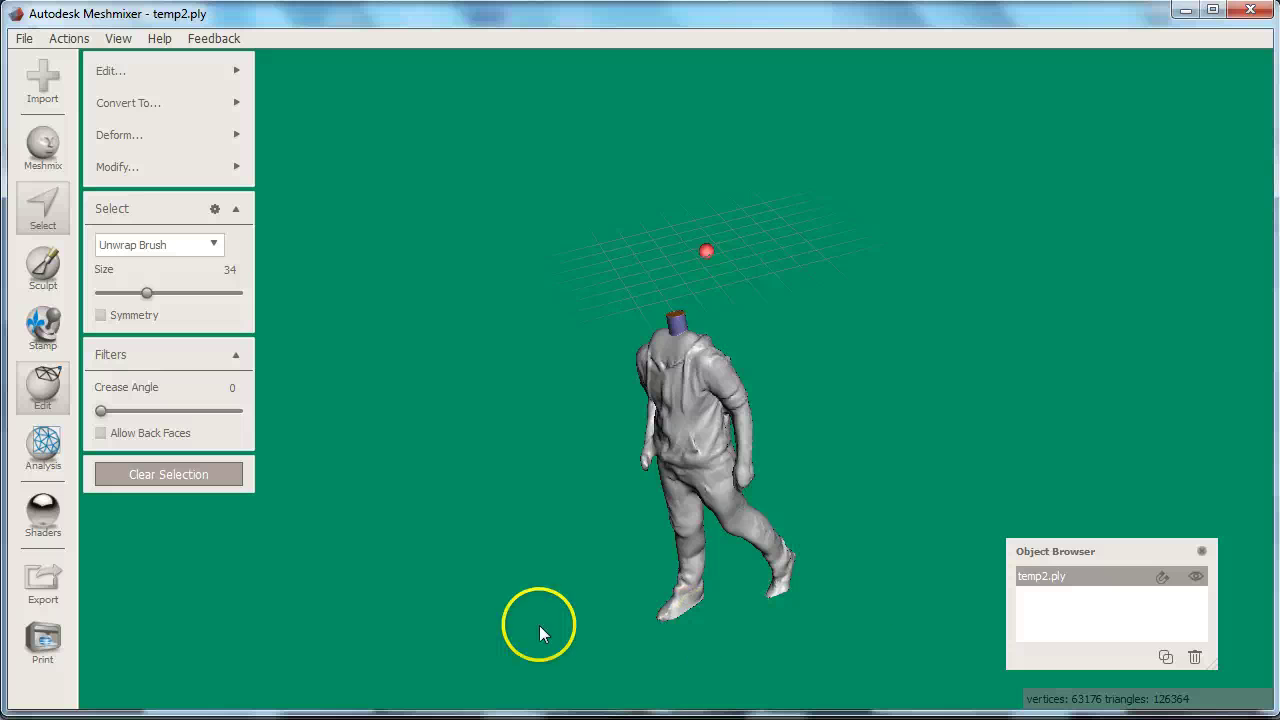
click(25, 40)
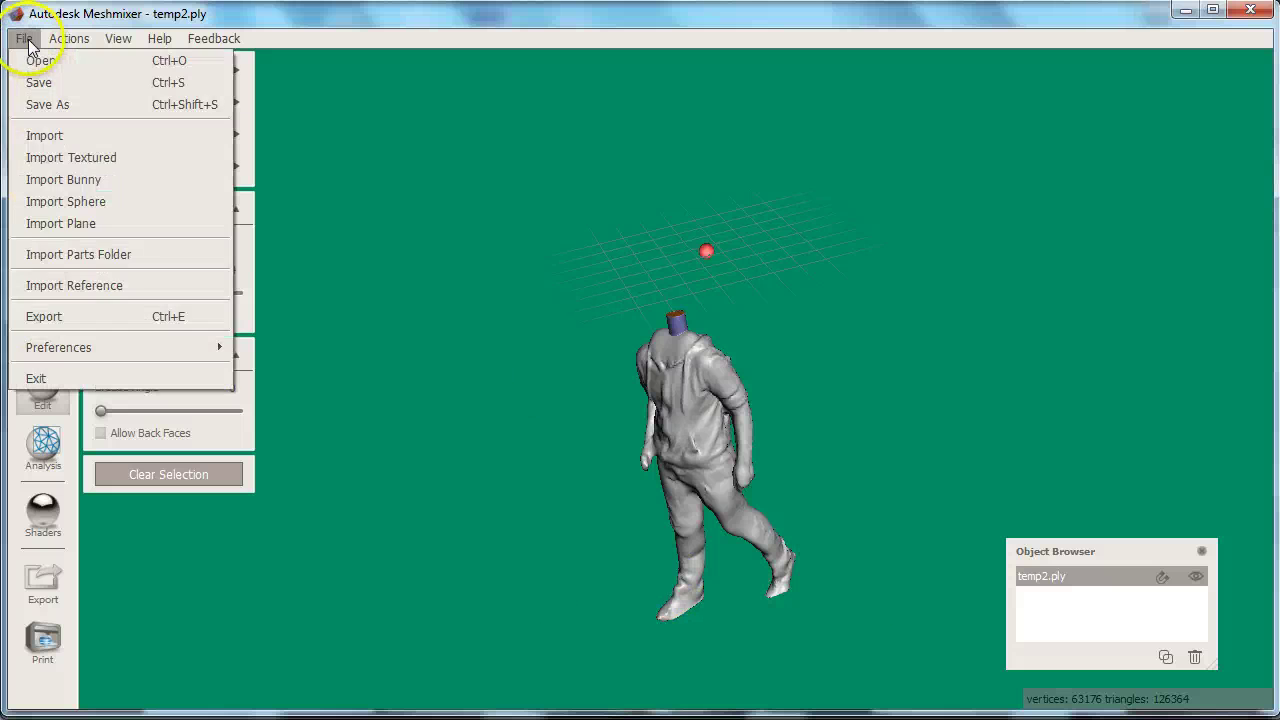
click(35, 222)
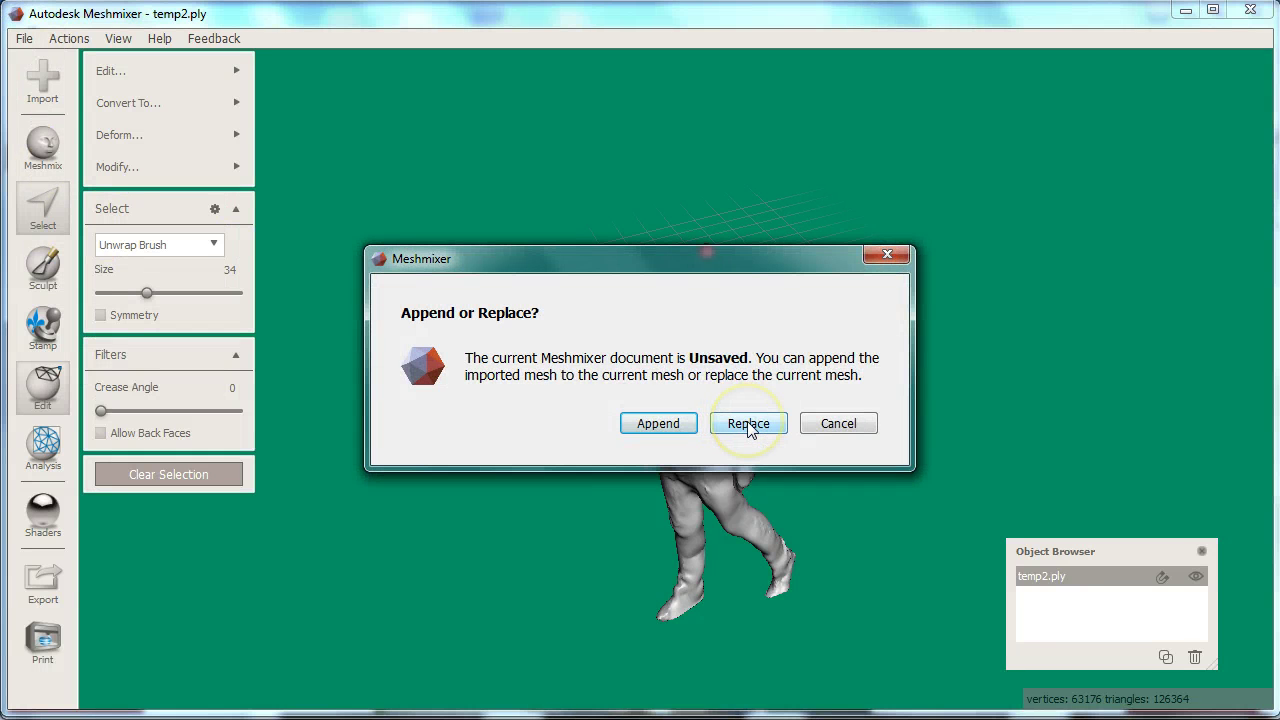
click(651, 433)
click(658, 427)
click(1071, 600)
shift+click(1071, 580)
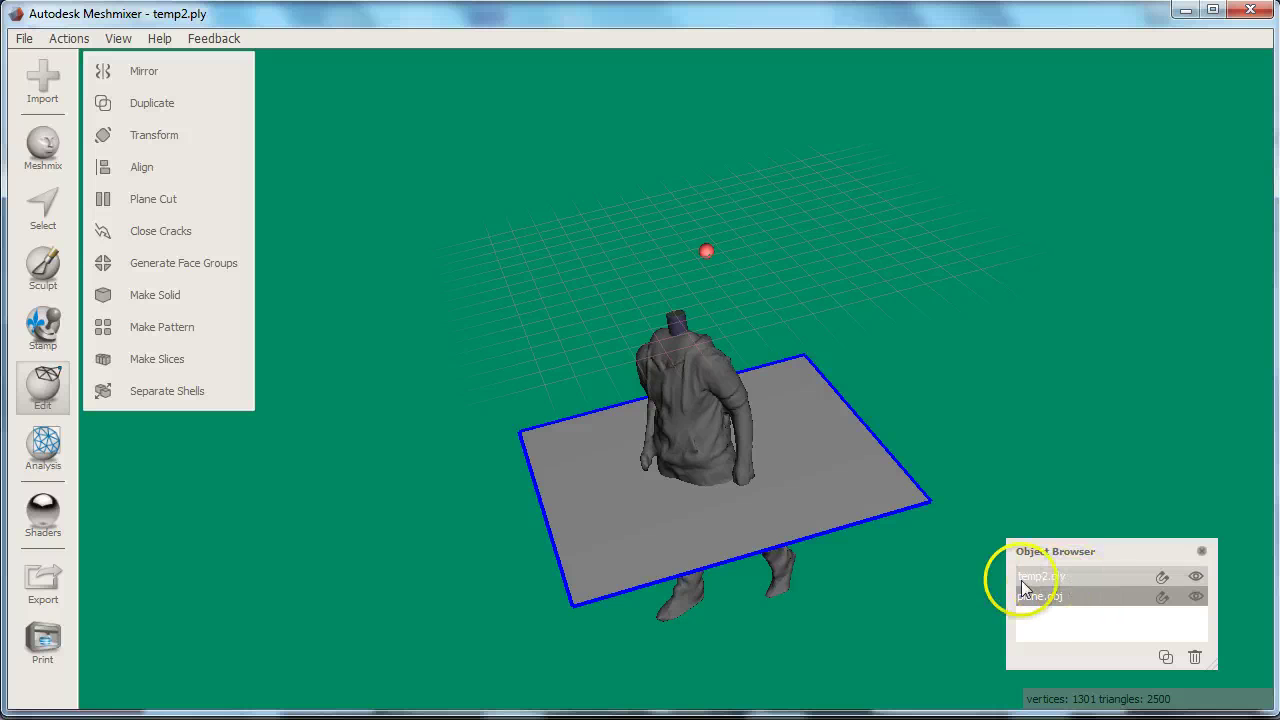
click(700, 555)
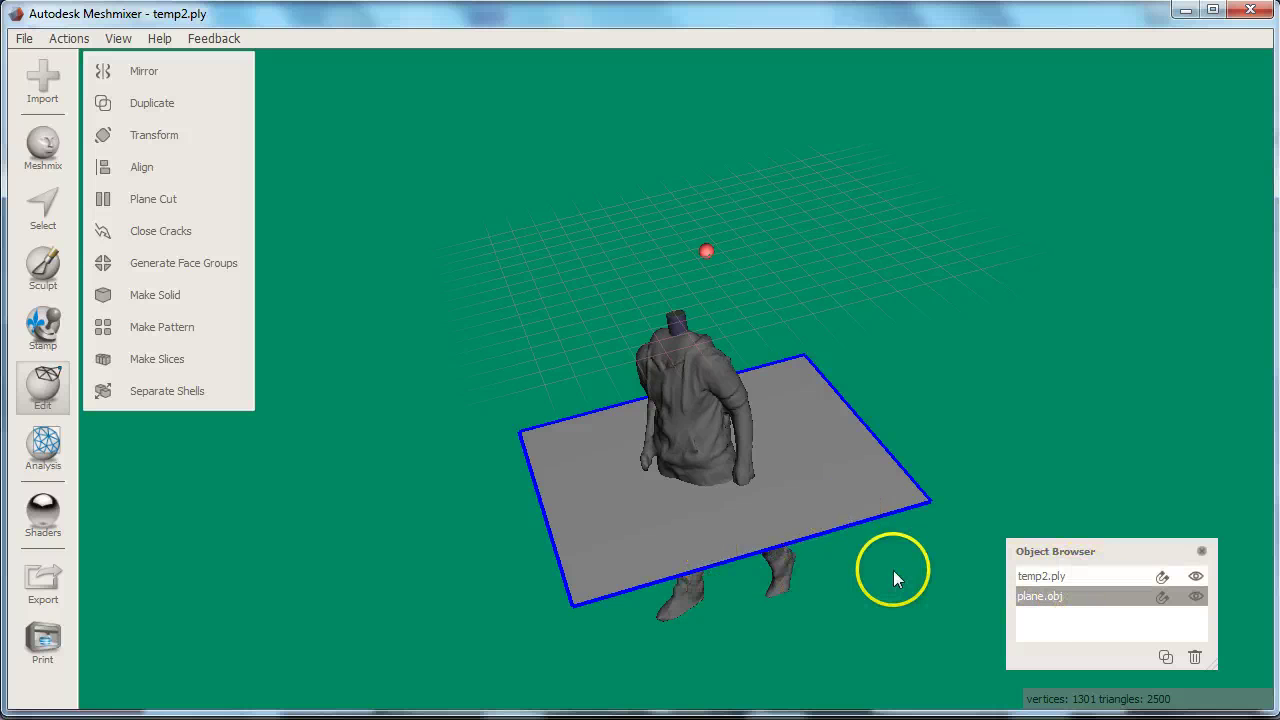
Step: Move the plane down and sideways with Transform so it sits under the figure's feet
key(t)
drag(706, 410, 722, 565)
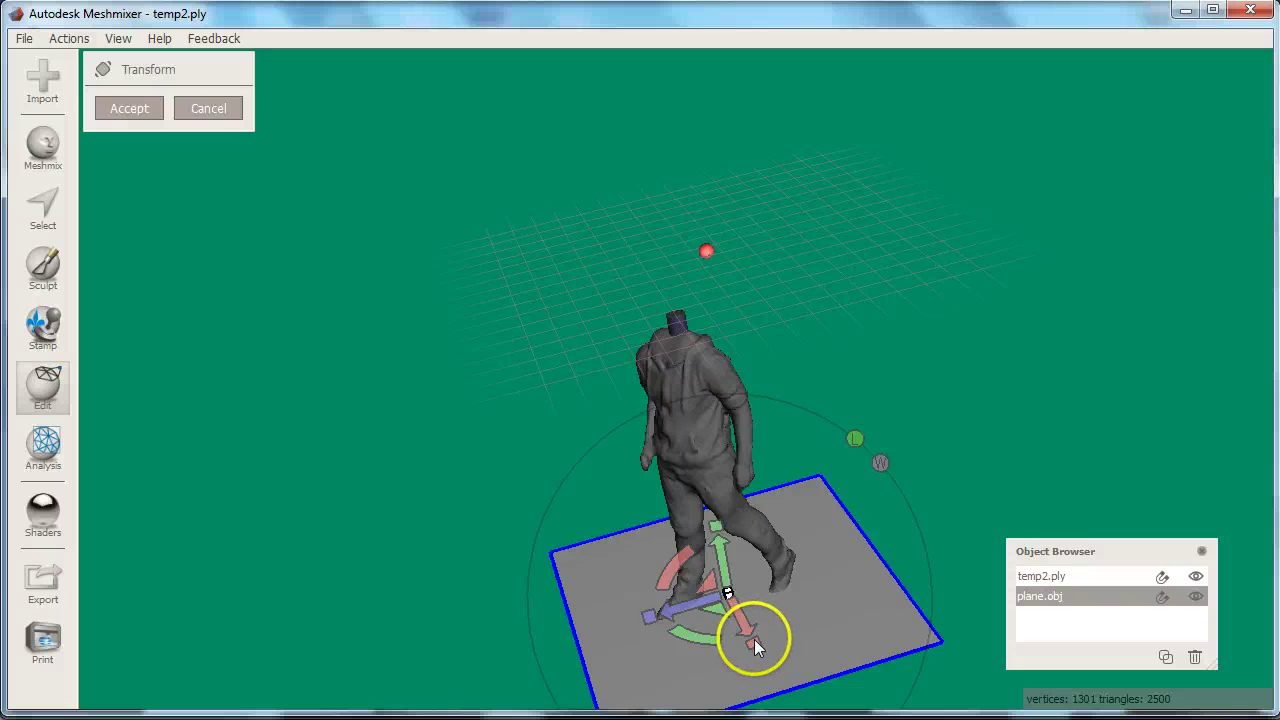
drag(753, 638, 714, 640)
right_drag(714, 640, 649, 538)
right_drag(803, 635, 796, 605)
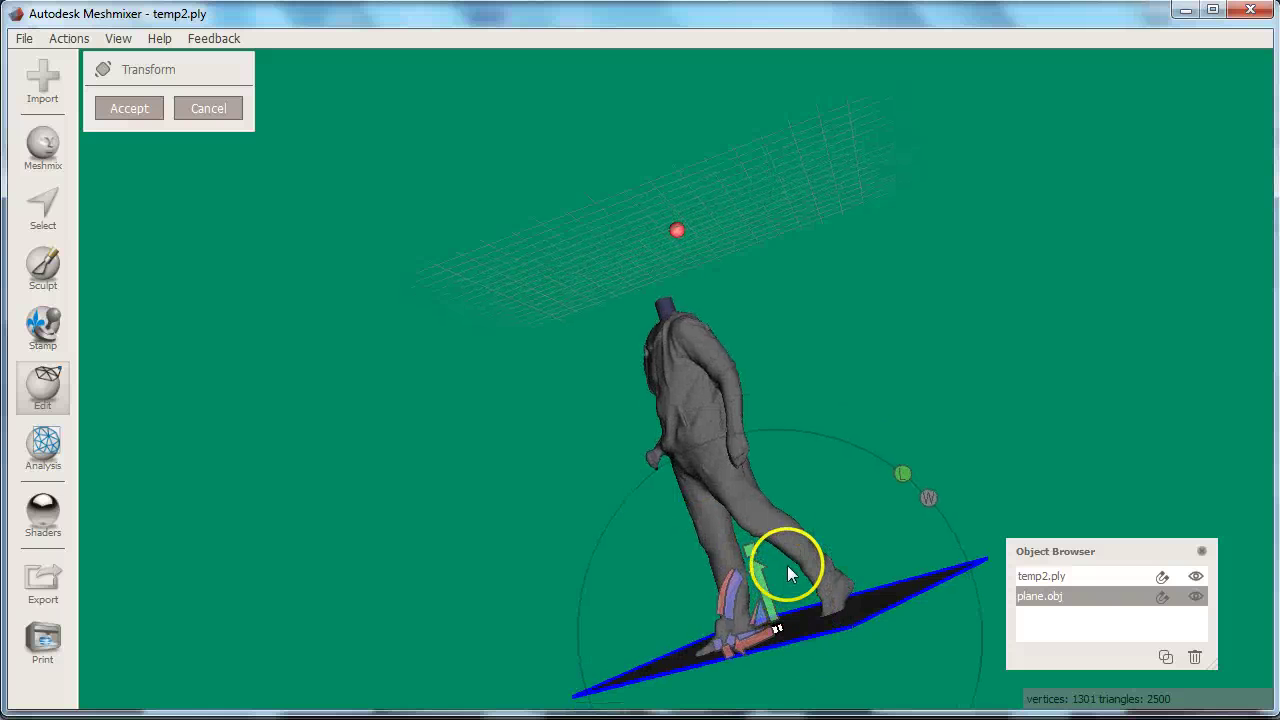
right_drag(772, 518, 779, 571)
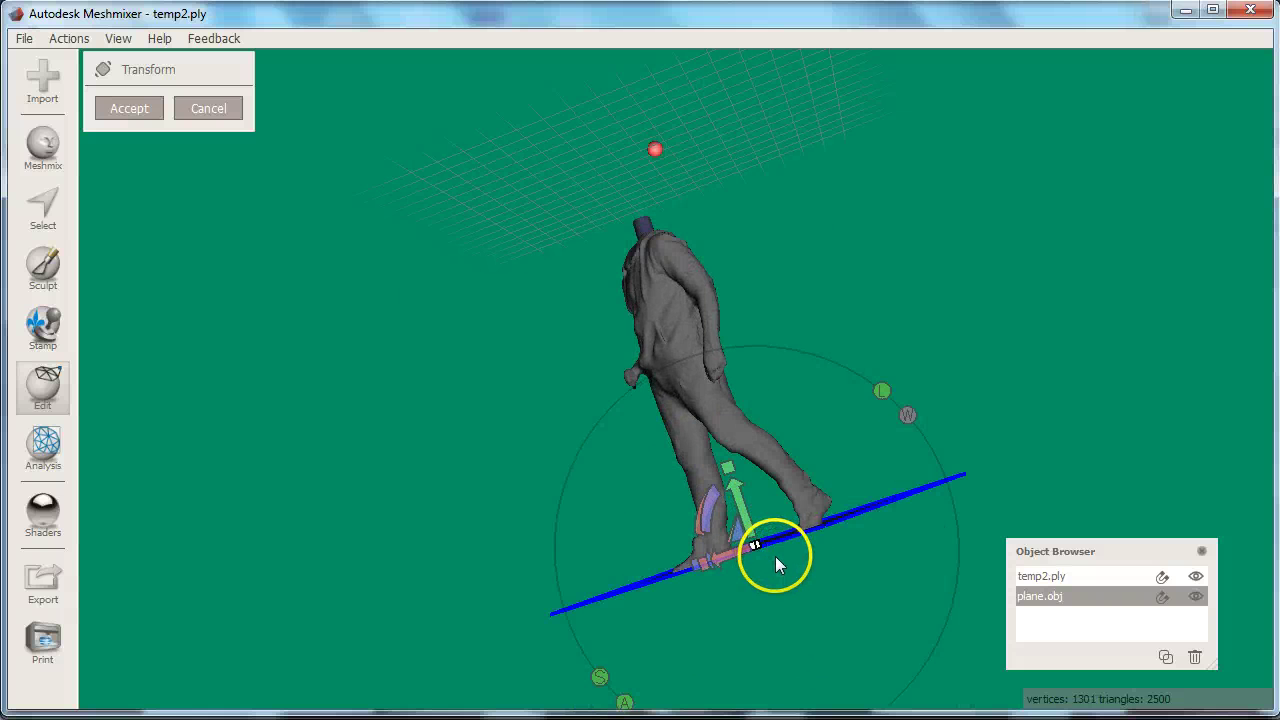
right_drag(810, 640, 880, 686)
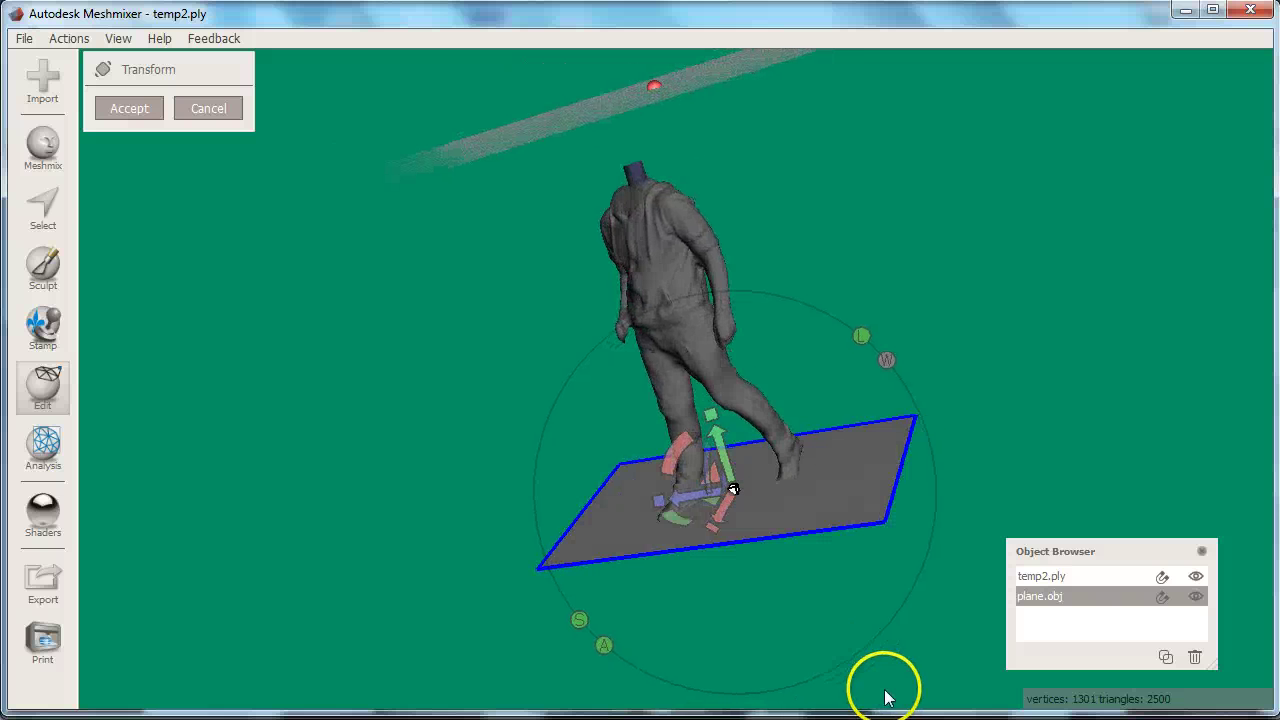
click(139, 107)
Step: Select the whole plane and extrude it by -11.27 mm into a thick base slab
key(s)
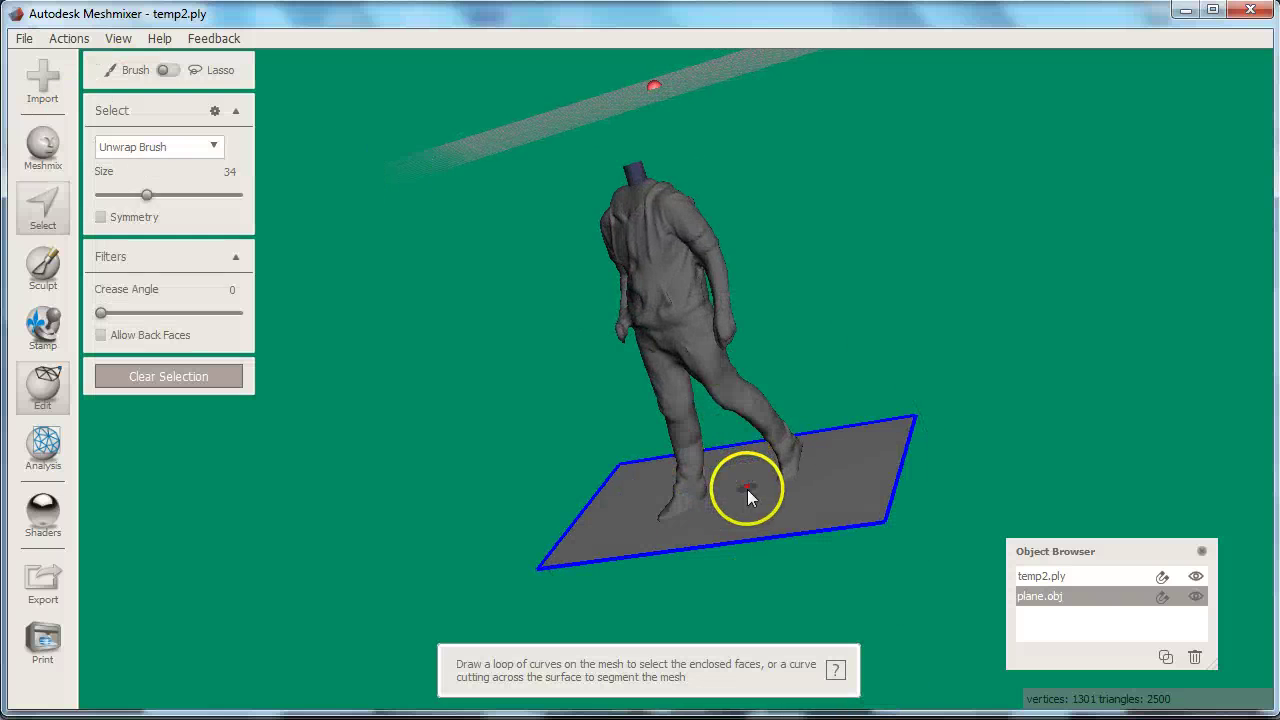
double_click(747, 489)
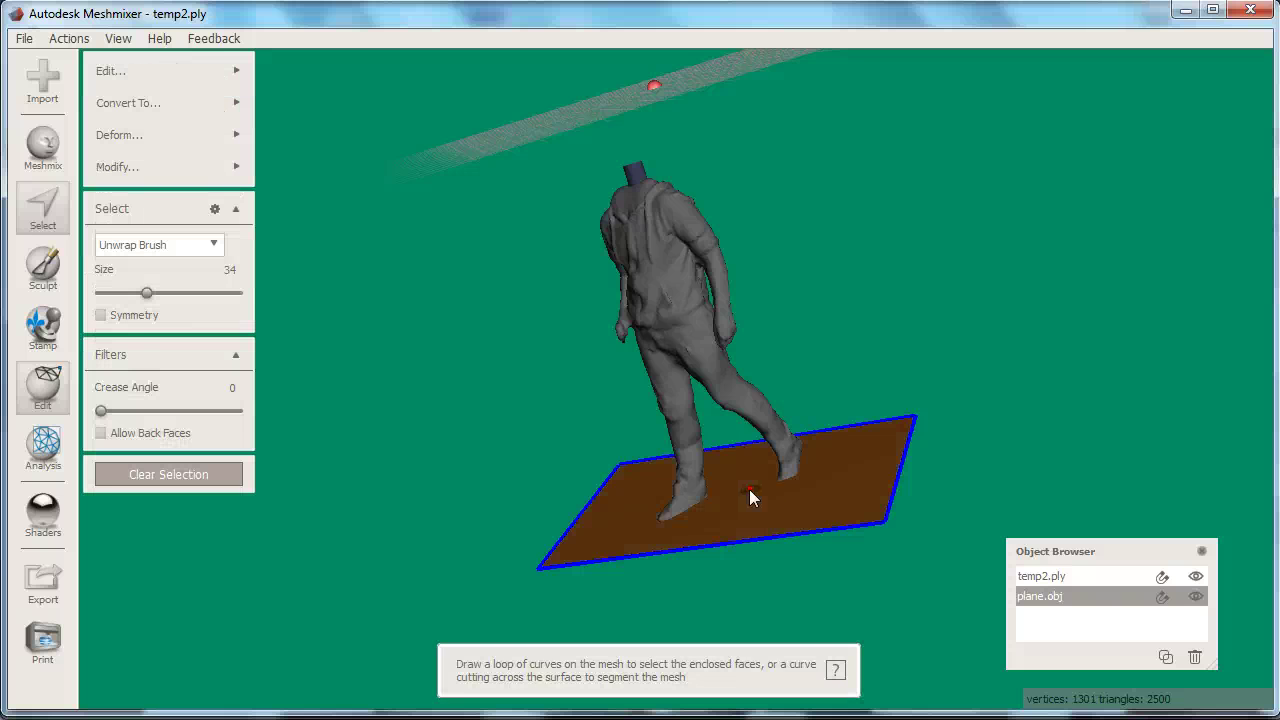
click(212, 68)
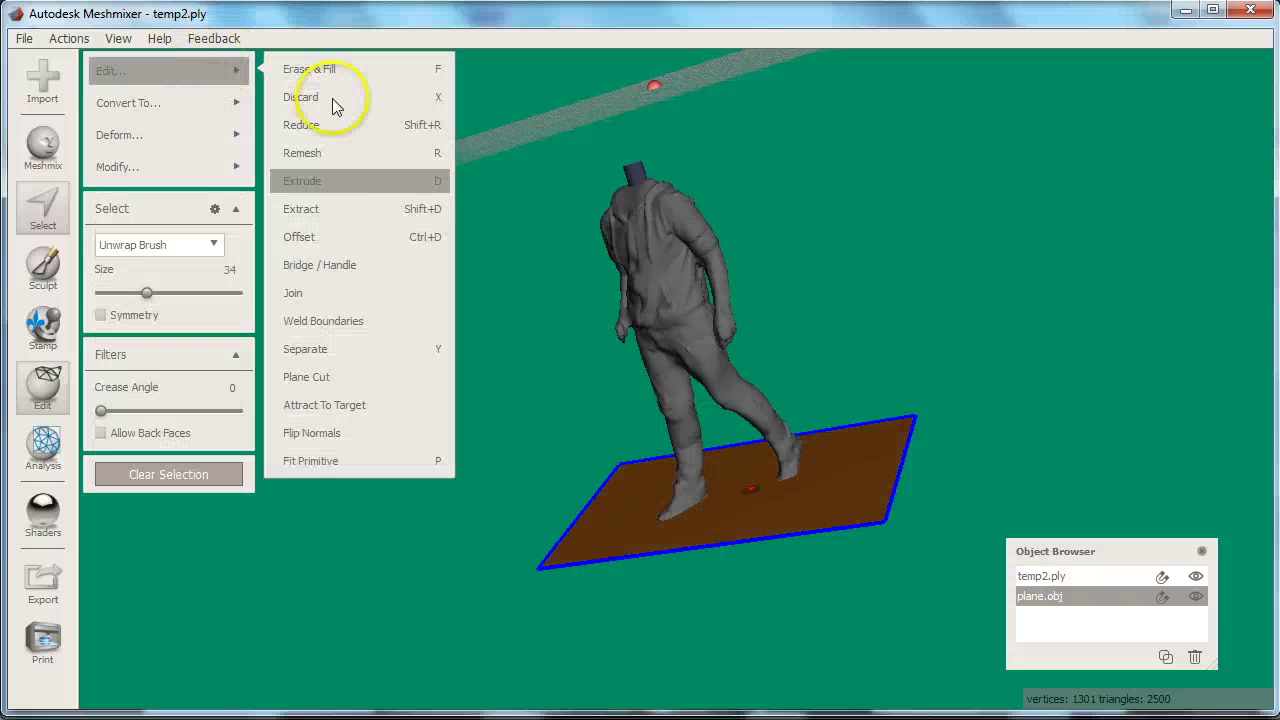
click(352, 184)
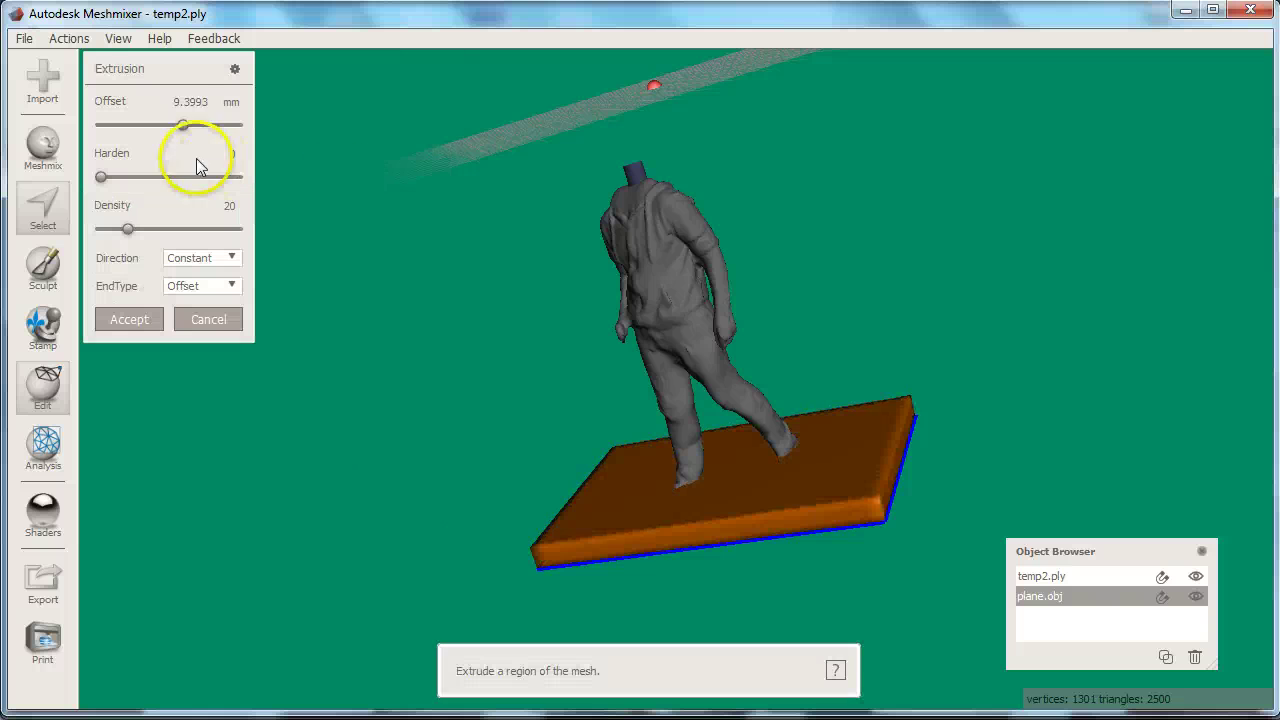
drag(183, 126, 155, 132)
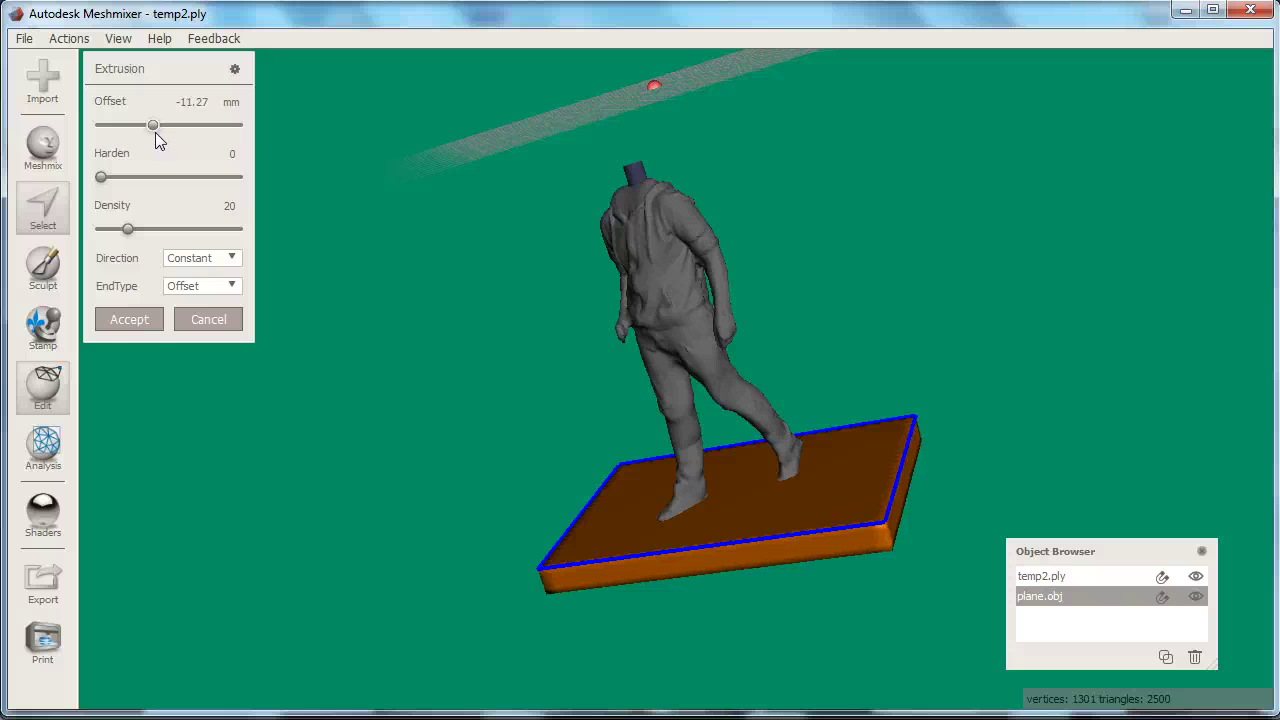
click(149, 317)
right_drag(506, 569, 701, 534)
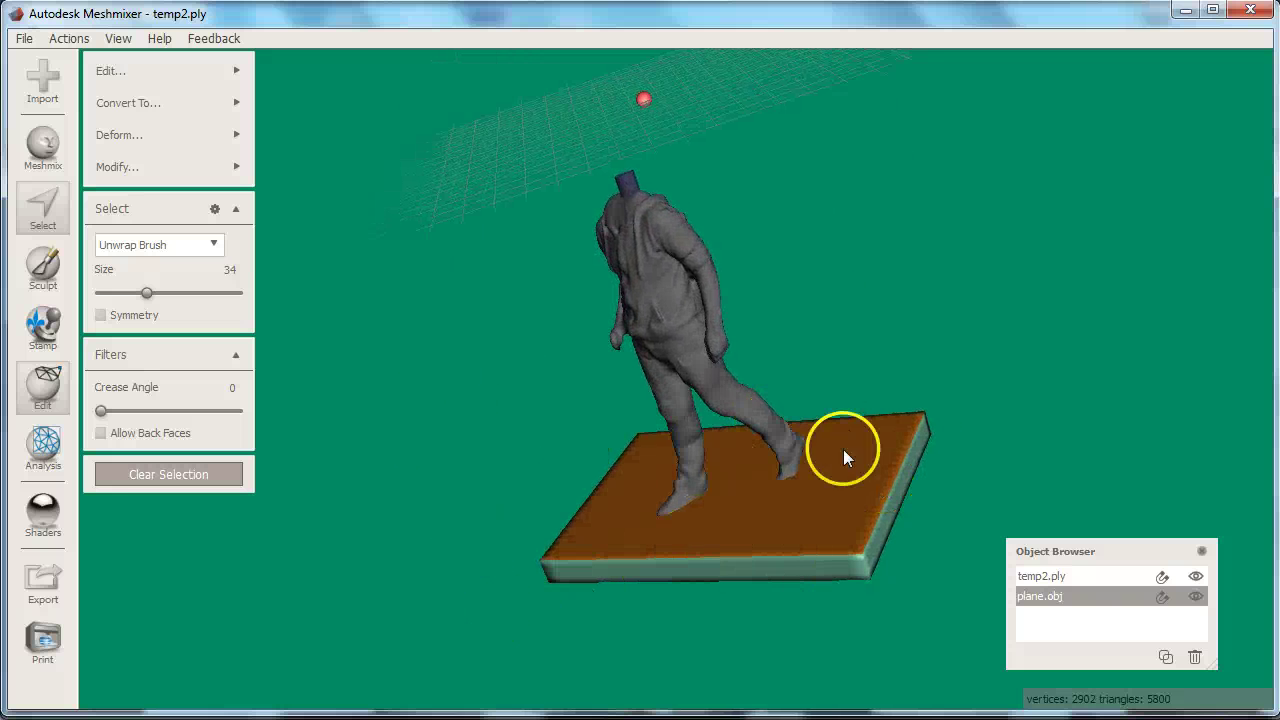
Step: Taper the slab's sides with a Soft Transform of 47.1 mm falloff
mouse_move(198, 138)
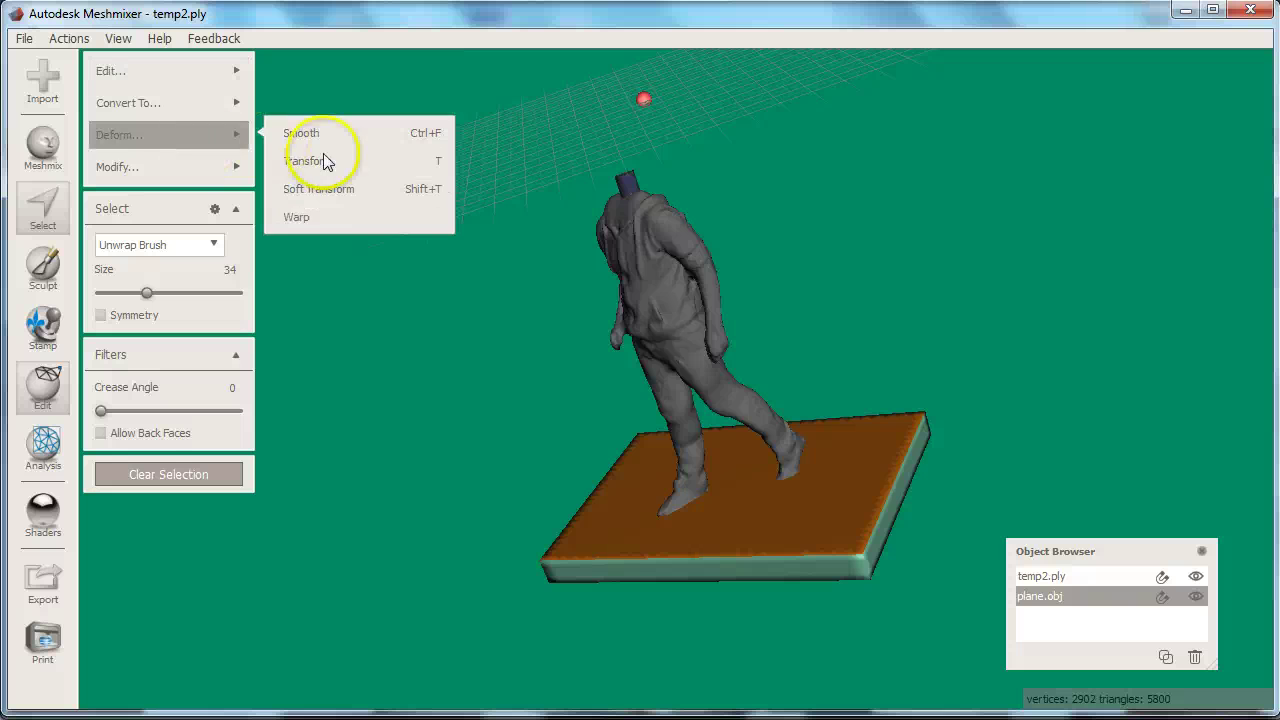
click(340, 192)
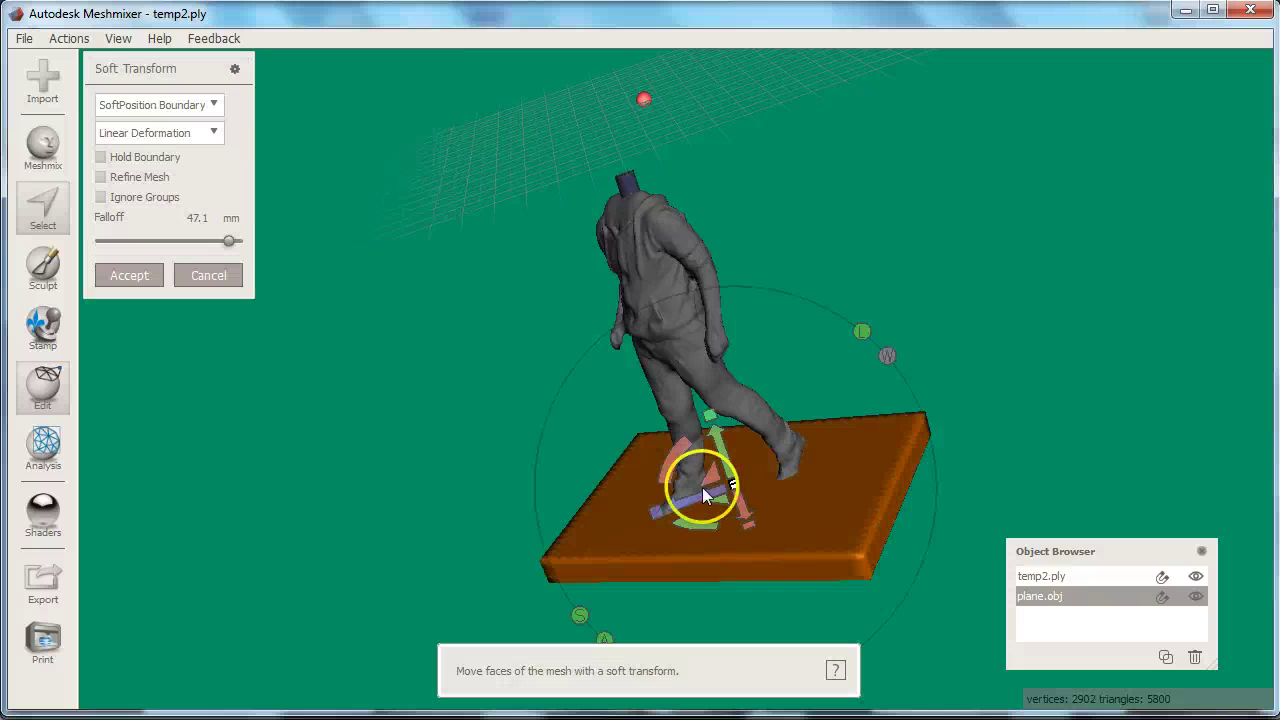
drag(734, 485, 705, 495)
right_drag(652, 554, 572, 620)
click(137, 278)
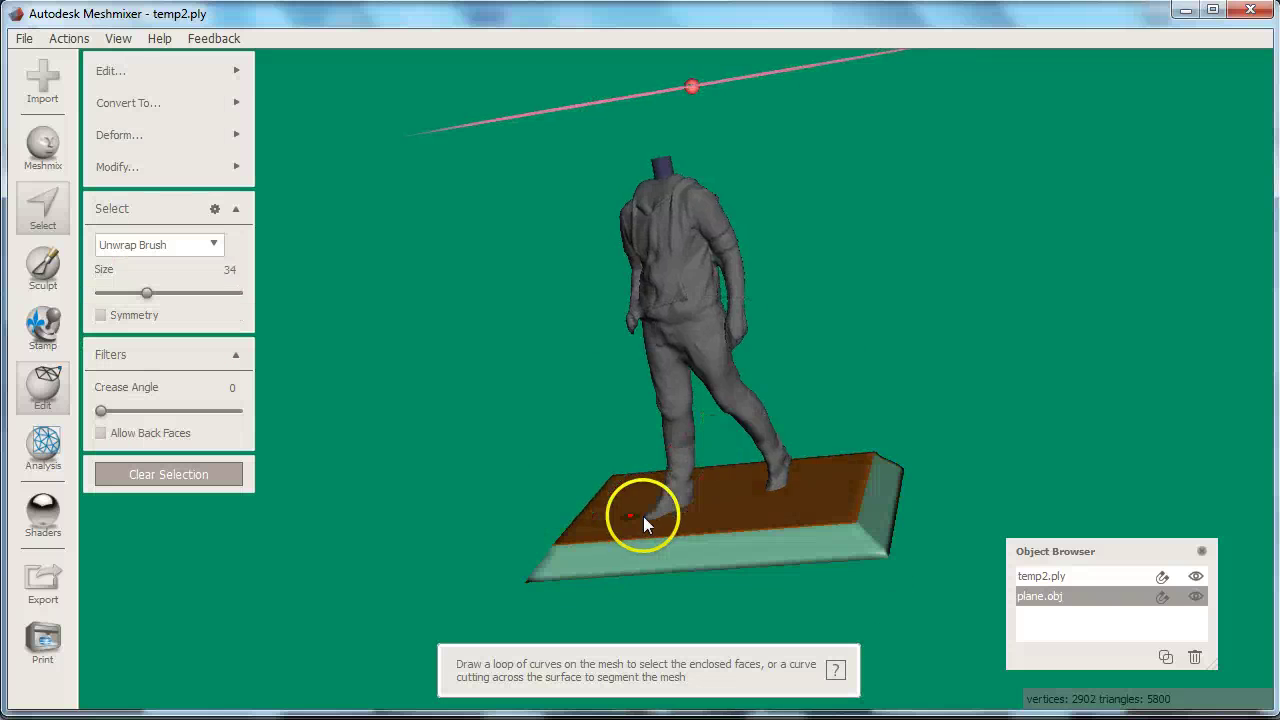
Step: Select the figure with the base and merge them by Boolean Union into one mesh
shift+click(1060, 580)
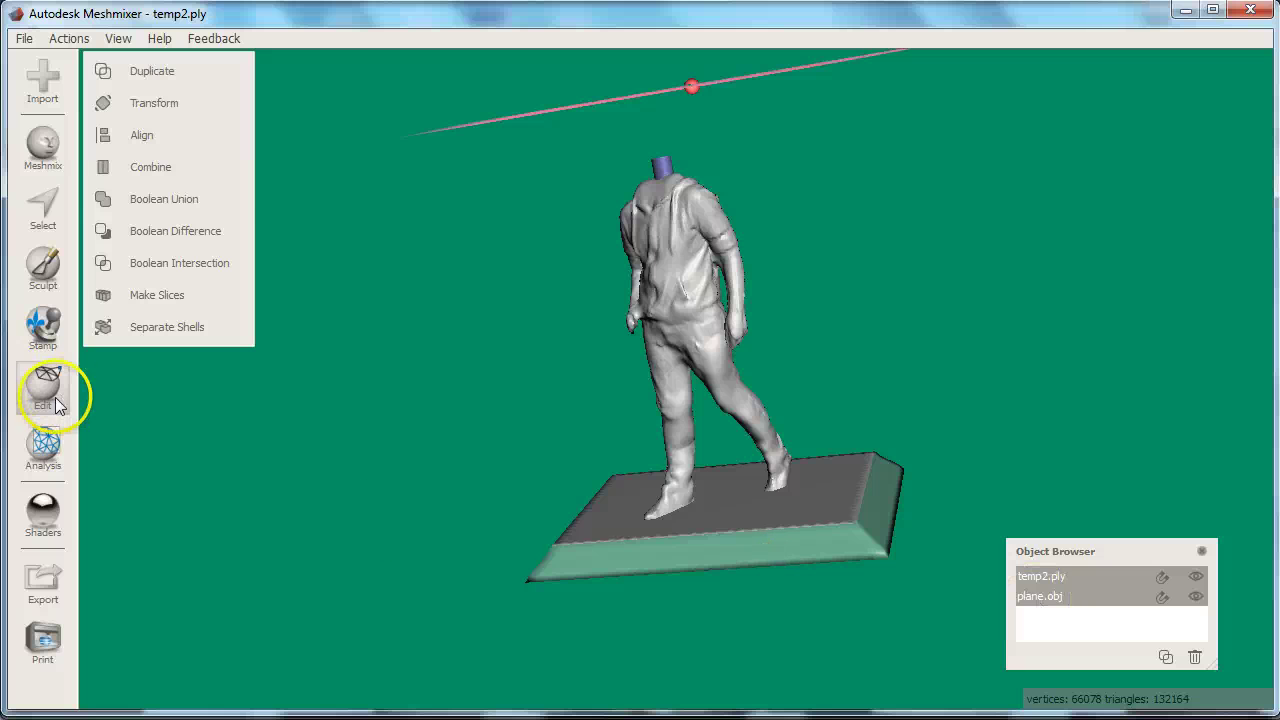
click(174, 200)
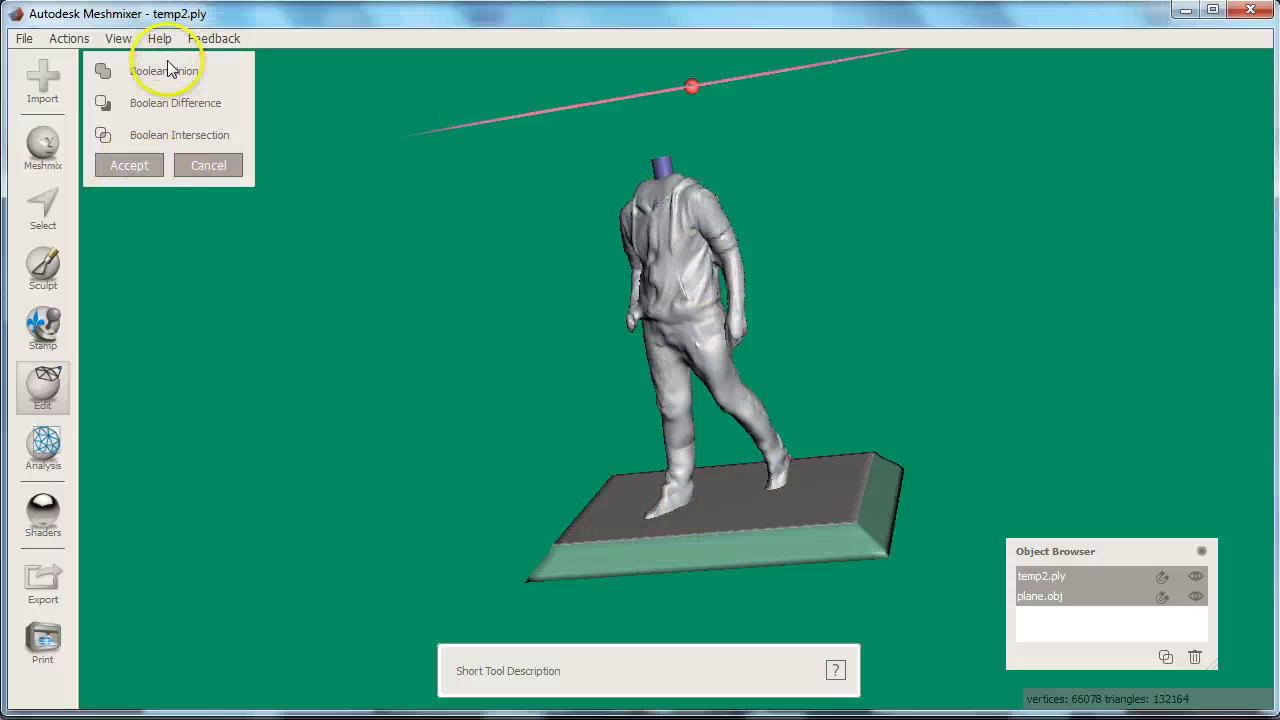
click(143, 172)
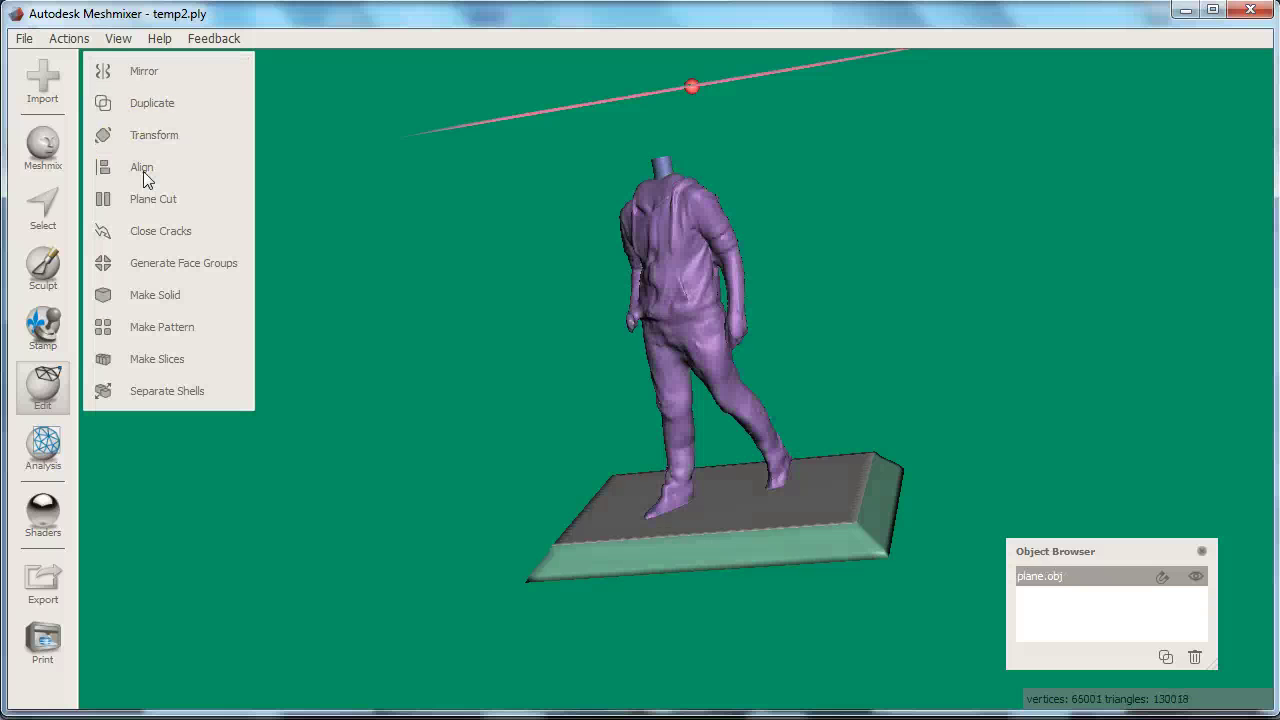
right_drag(883, 604, 618, 412)
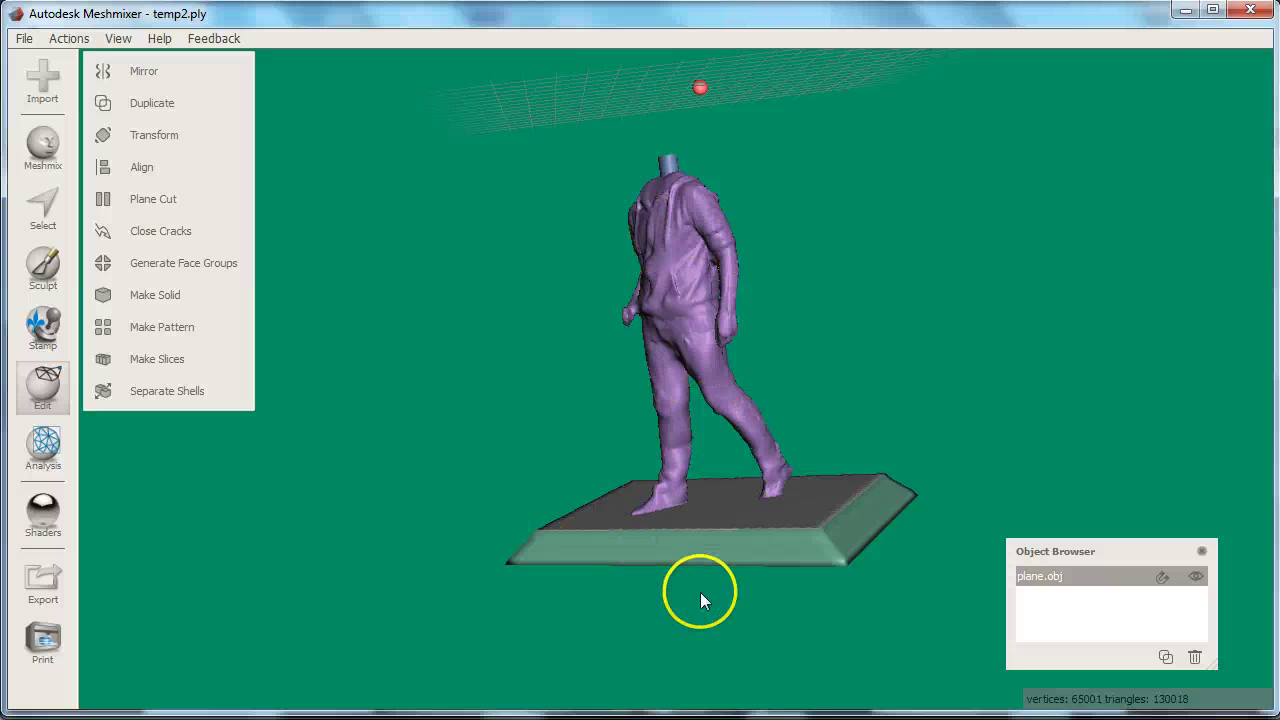
Step: Minimize temp2 and orbit the mitchell.ply bust to inspect its side and underside
click(1184, 14)
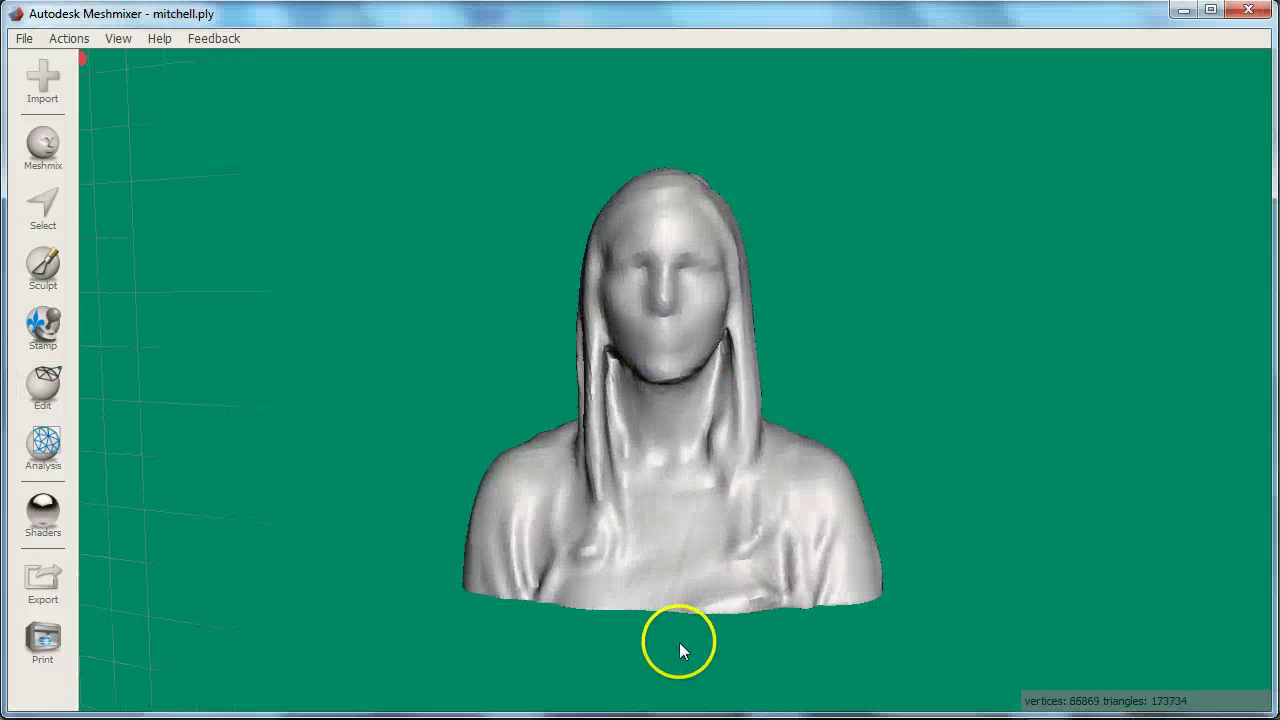
right_drag(679, 642, 760, 620)
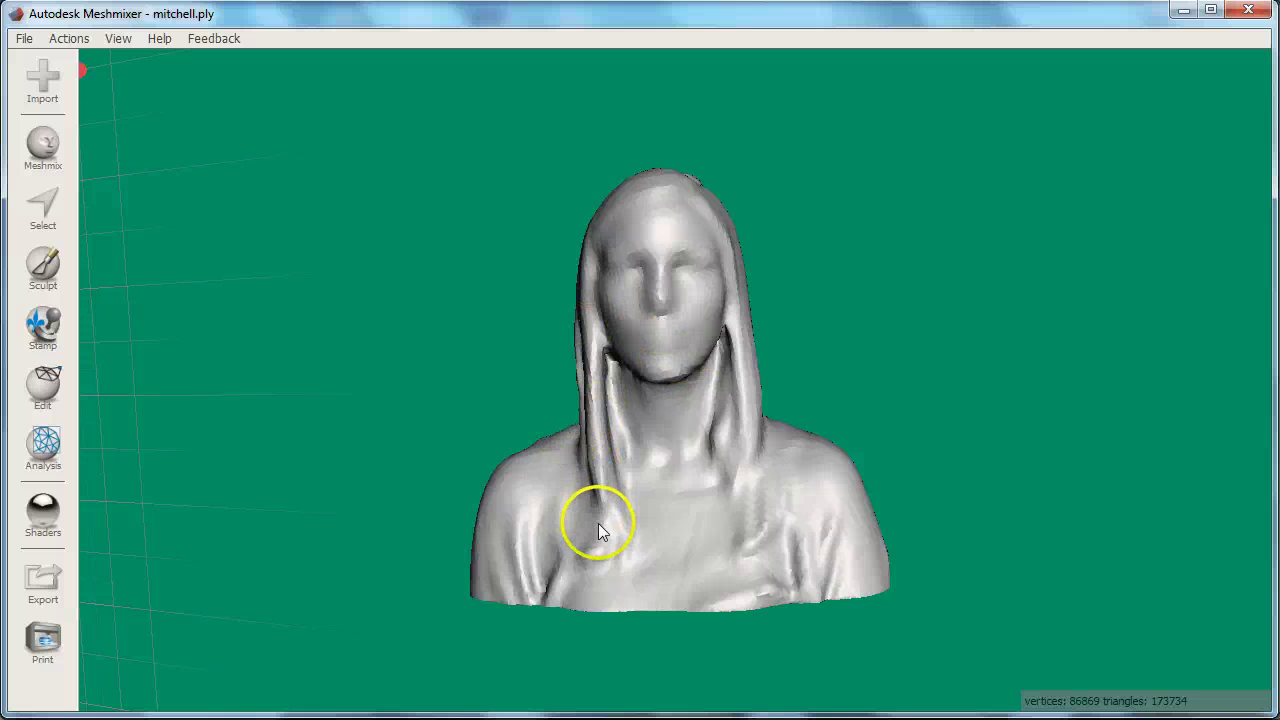
right_drag(643, 537, 714, 414)
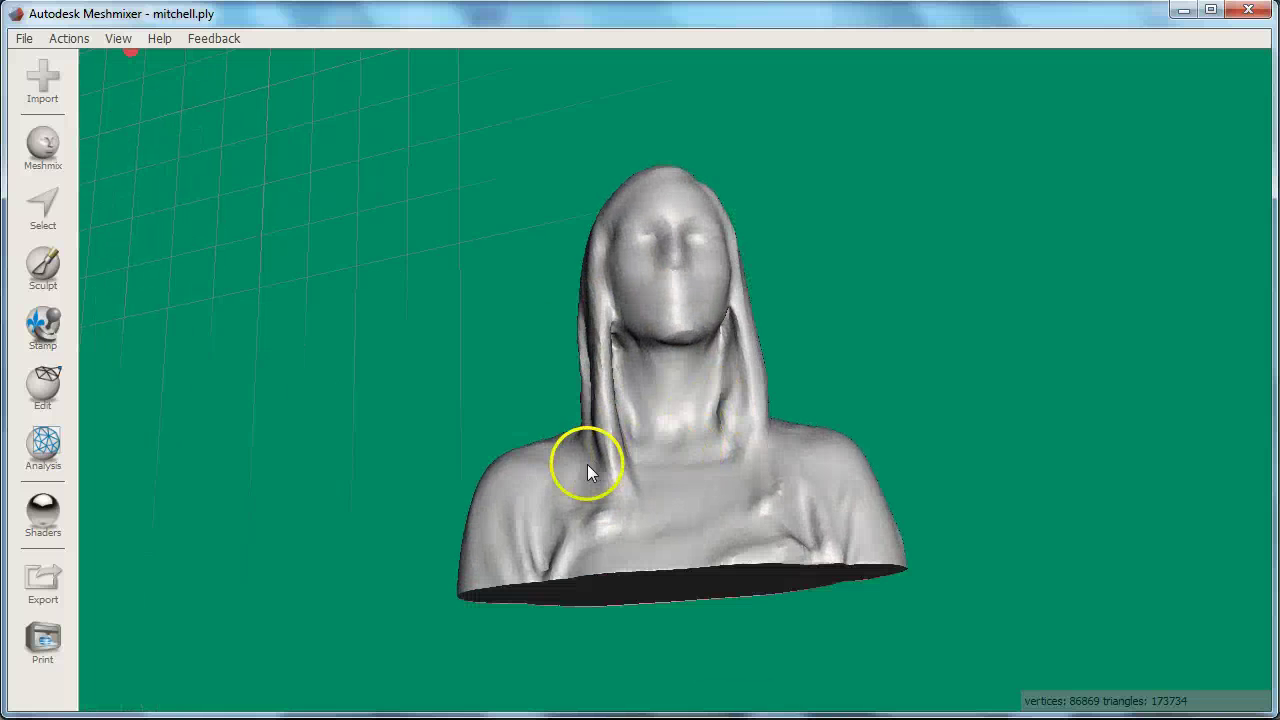
right_drag(587, 508, 383, 503)
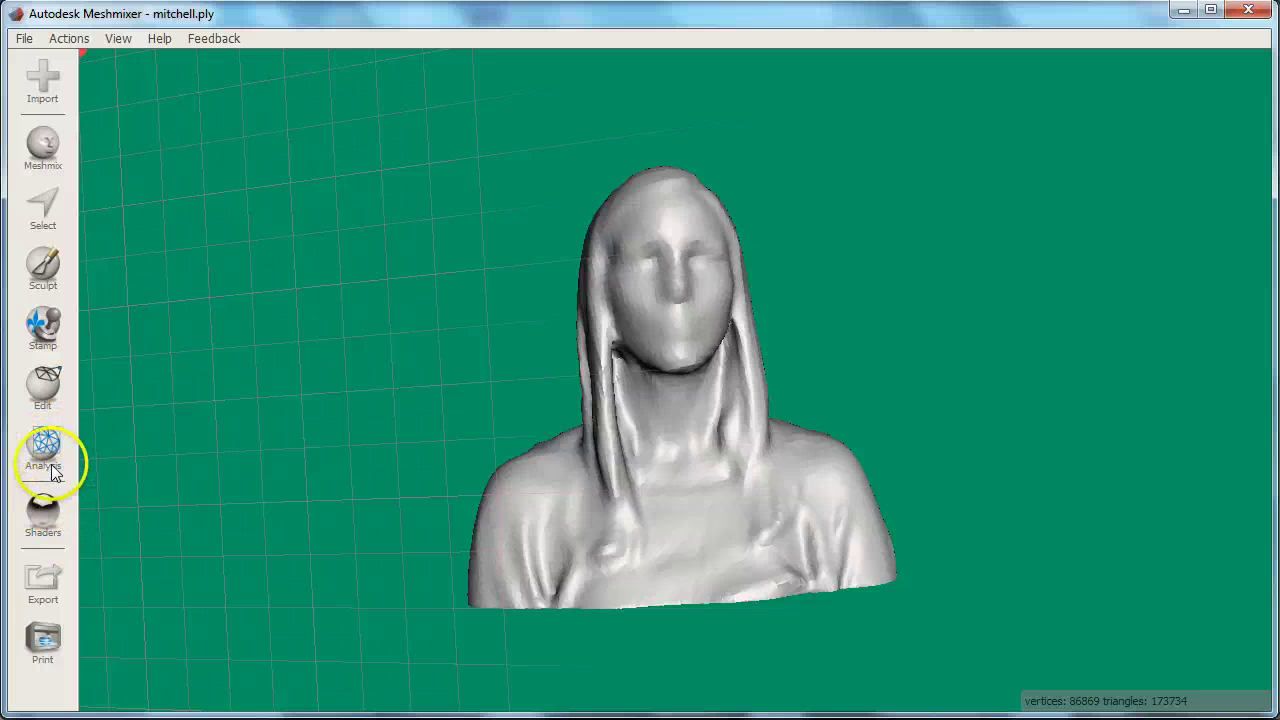
Step: Plane-cut the bust just under the chin, removing everything below the neck
click(43, 390)
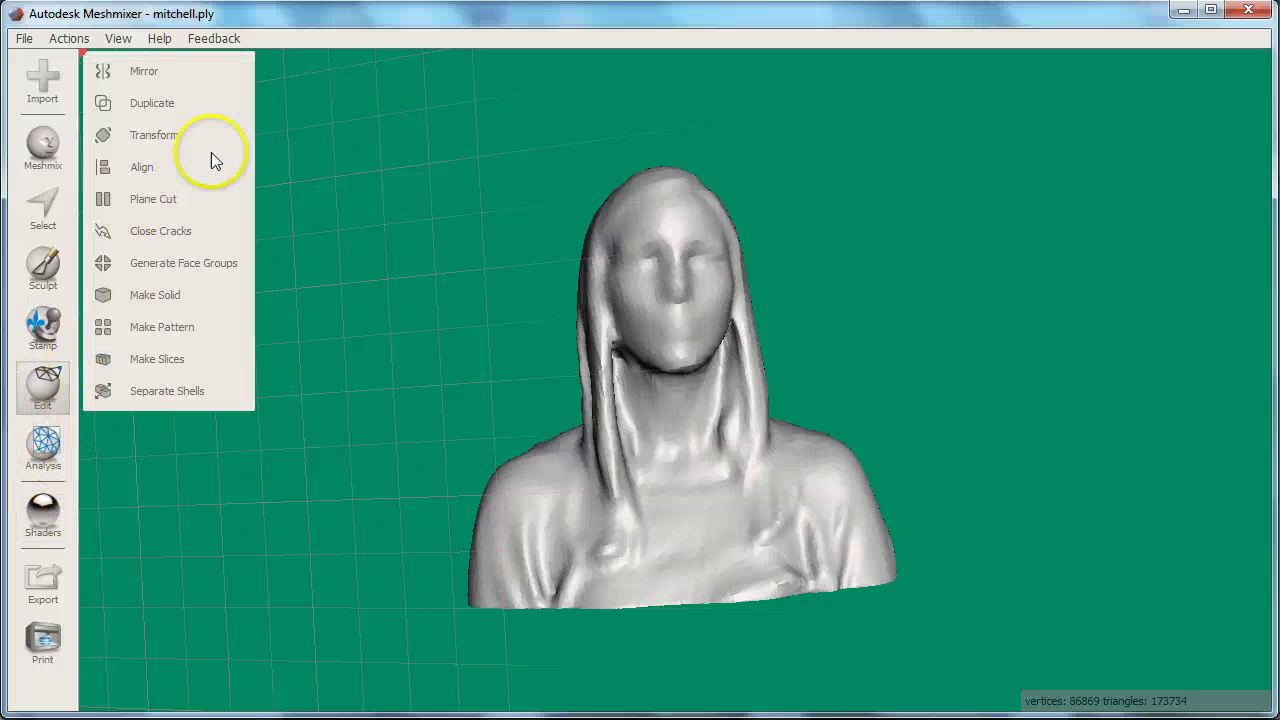
click(140, 200)
drag(412, 428, 1023, 363)
right_drag(741, 435, 509, 478)
drag(576, 467, 603, 457)
right_drag(498, 432, 601, 483)
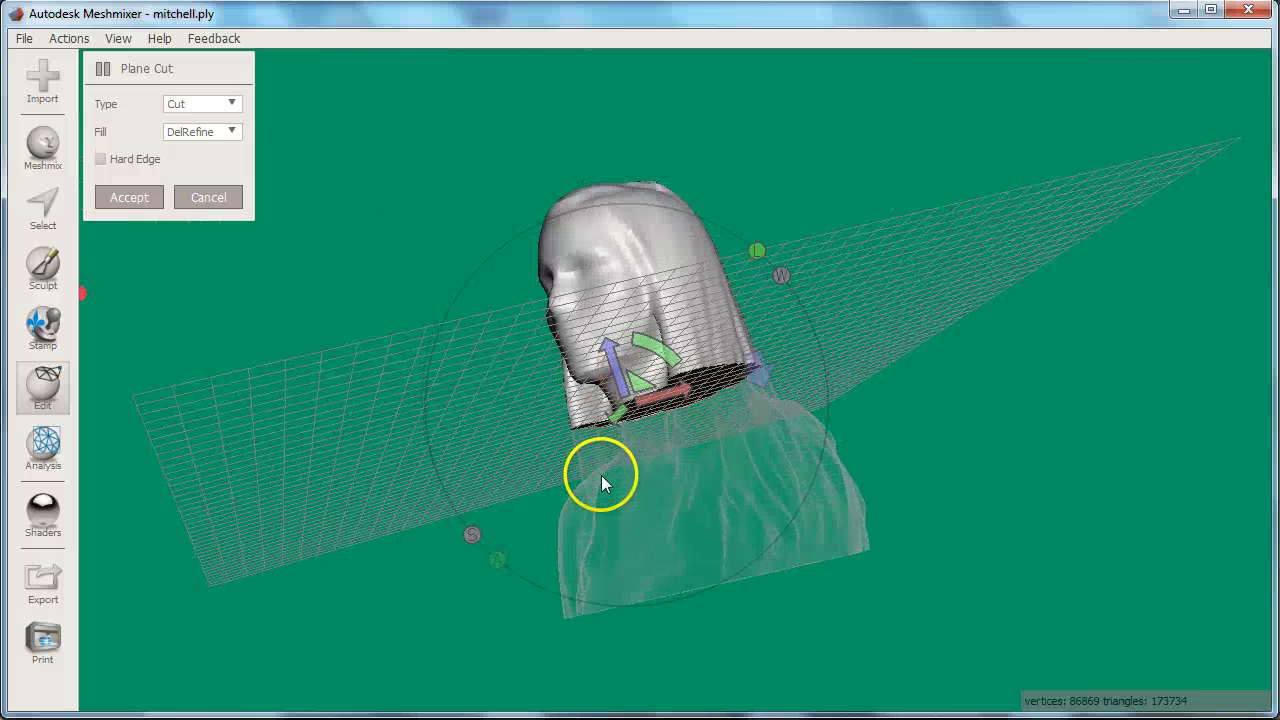
click(145, 197)
right_drag(684, 402, 800, 456)
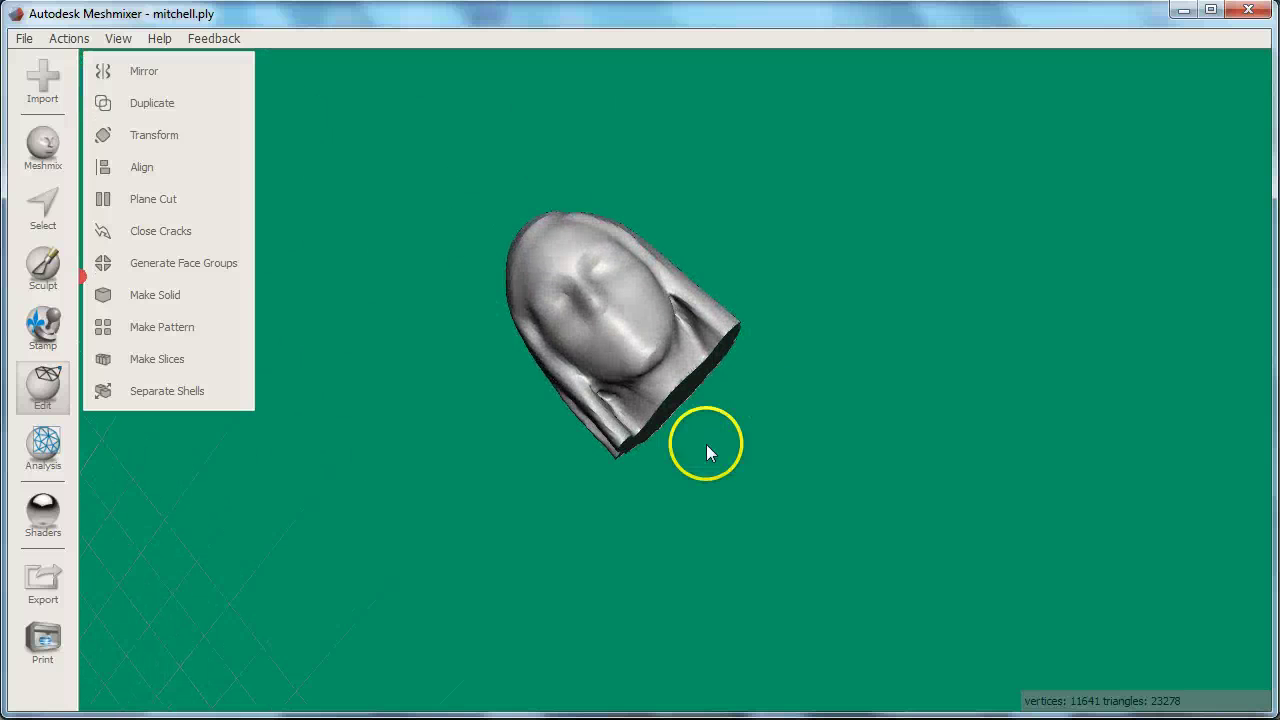
Step: Switch to the sculpt brushes, enlarge the brush to size 63, and test a stroke near the cut face
click(42, 266)
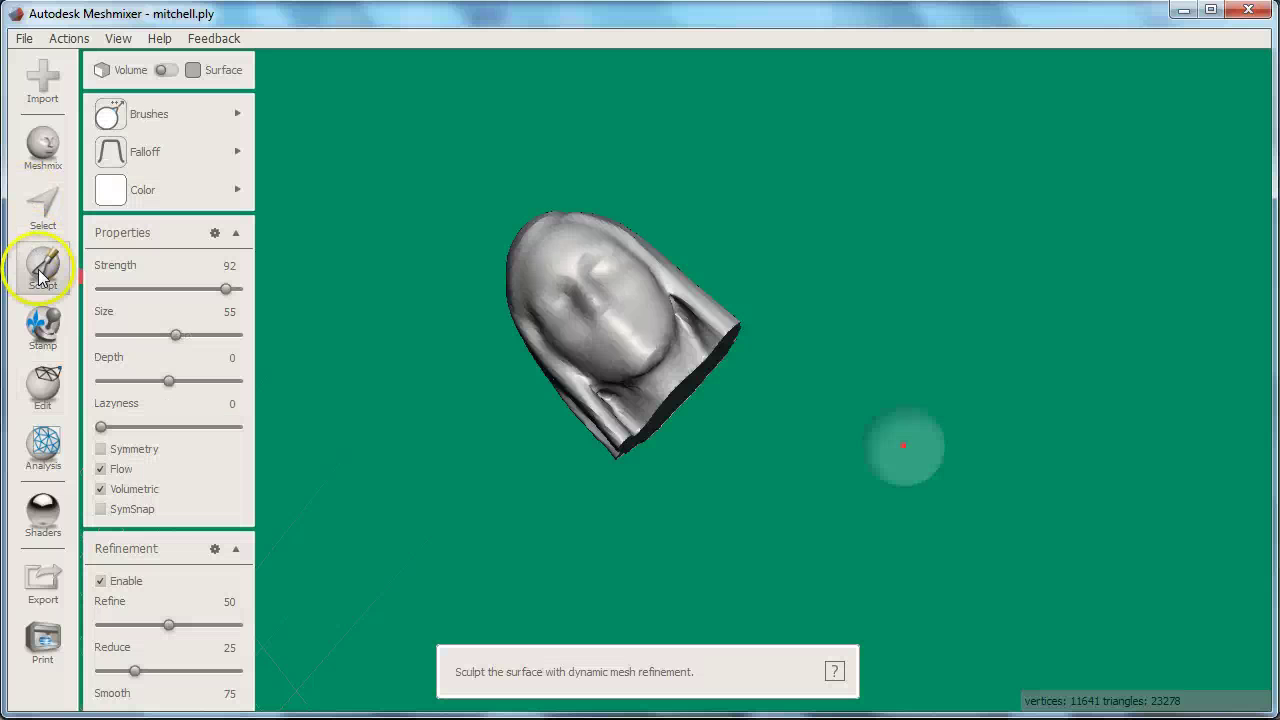
click(140, 130)
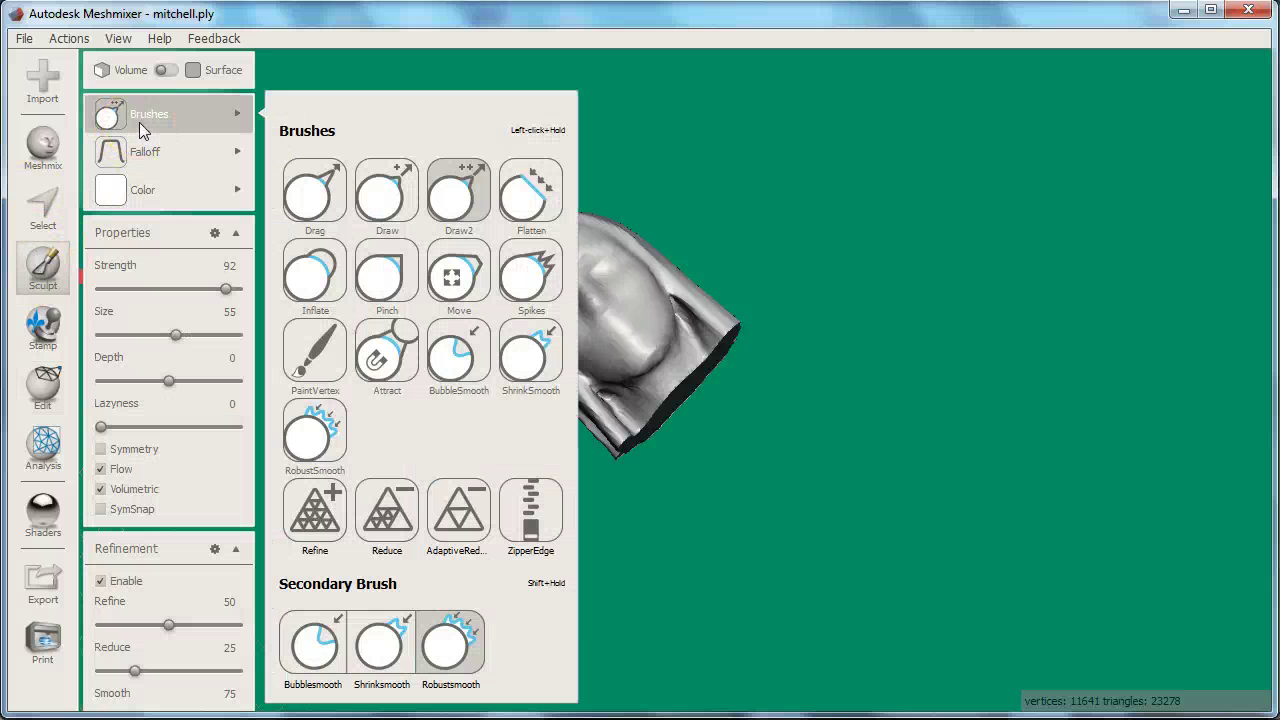
right_drag(673, 337, 693, 358)
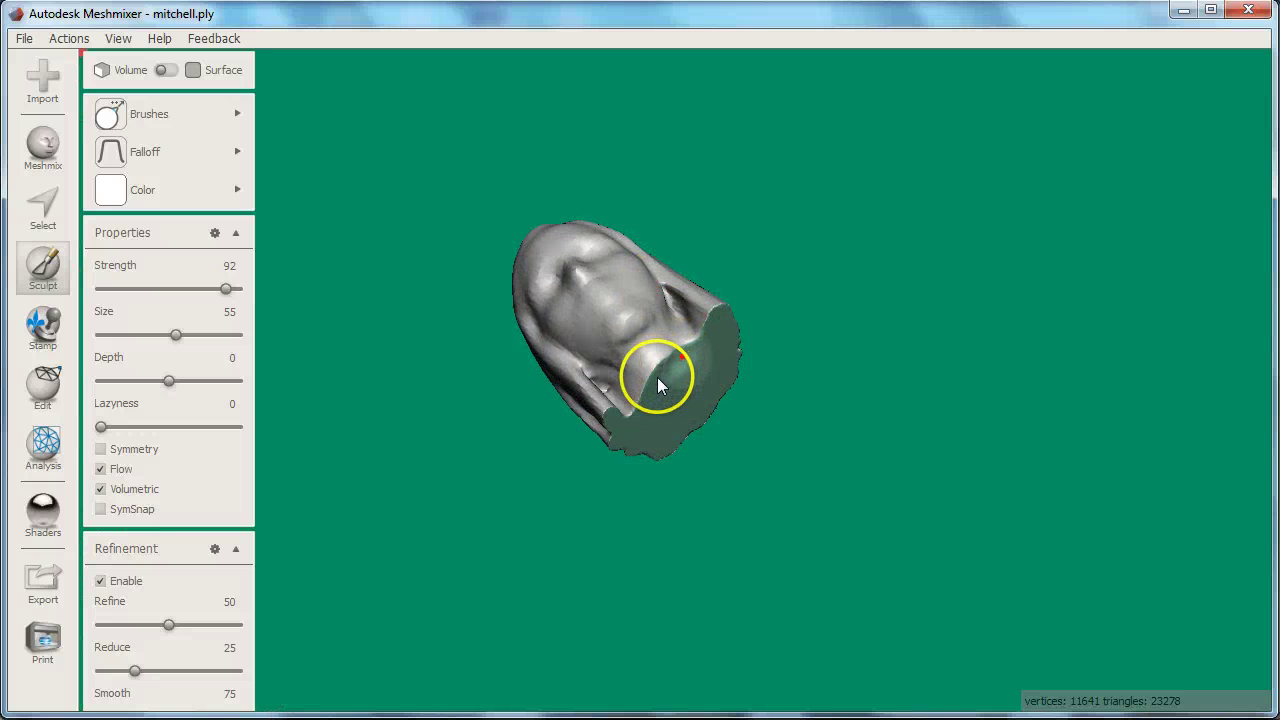
key(])
mouse_move(657, 385)
mouse_down()
mouse_move(656, 372)
mouse_move(641, 377)
mouse_move(711, 349)
mouse_move(689, 344)
mouse_up()
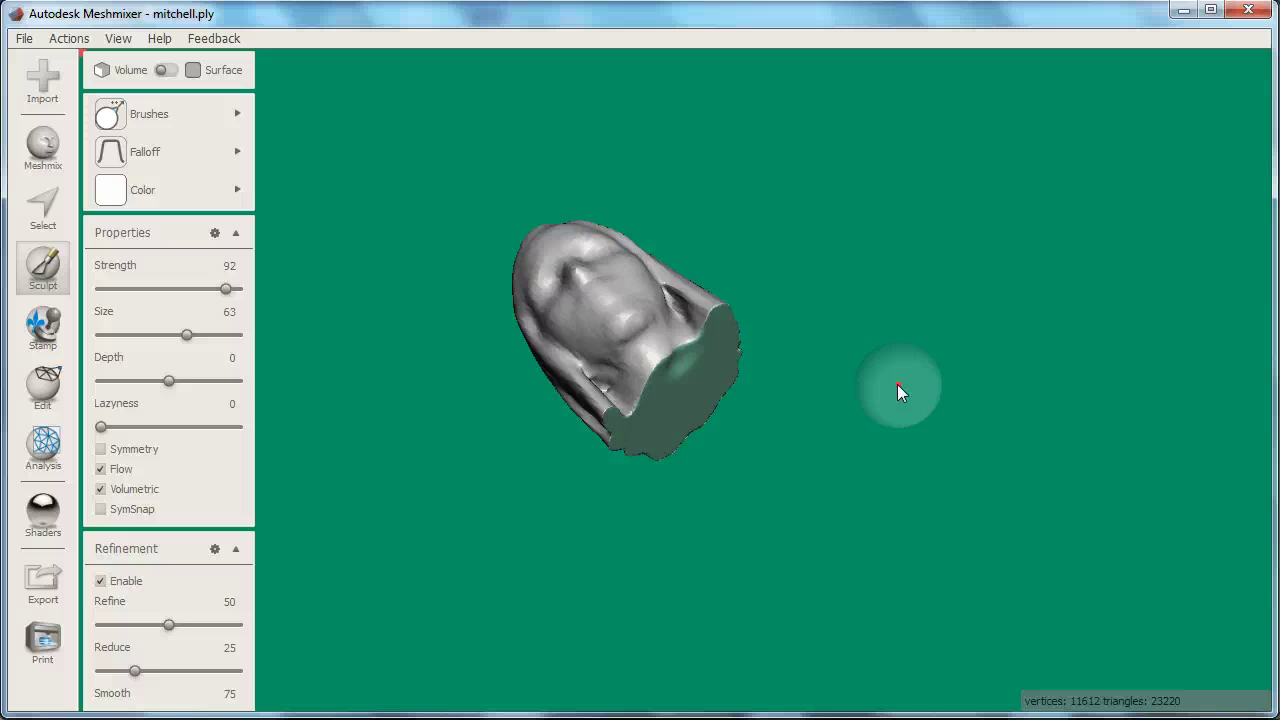
right_drag(823, 409, 653, 397)
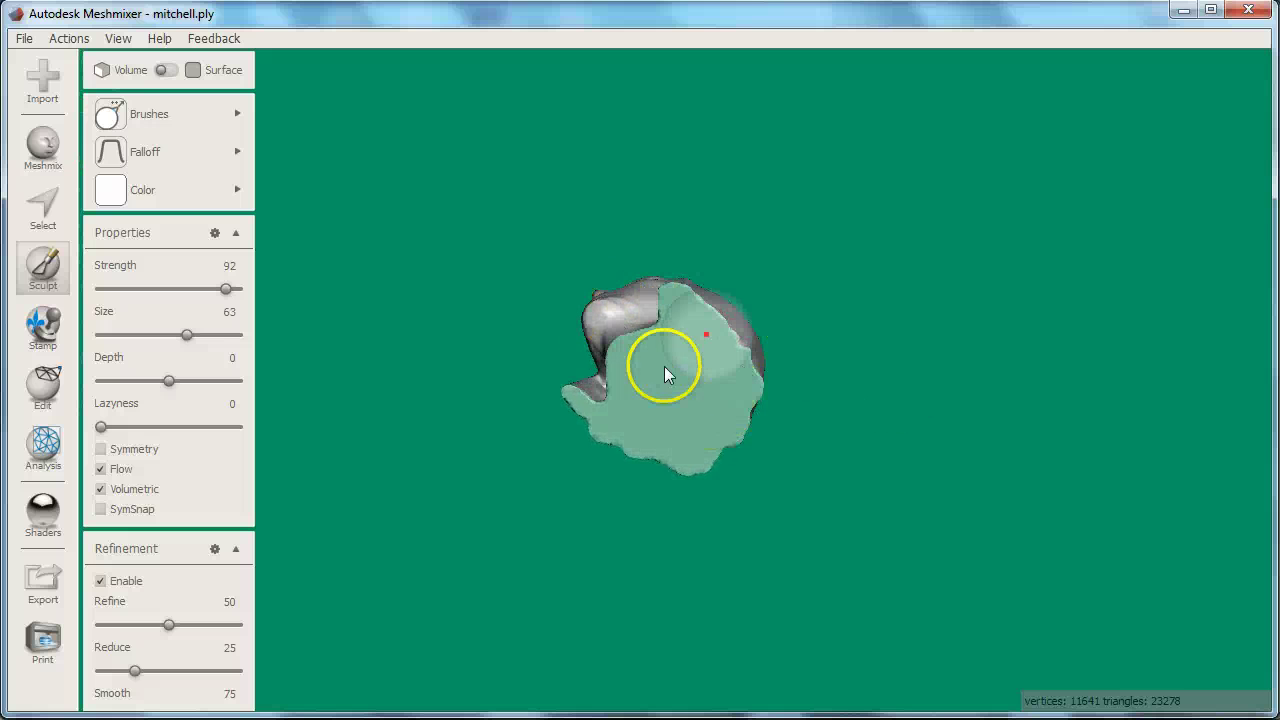
Step: Select a round patch at the centre of the flat cut face with the brush enlarged to 76
click(49, 201)
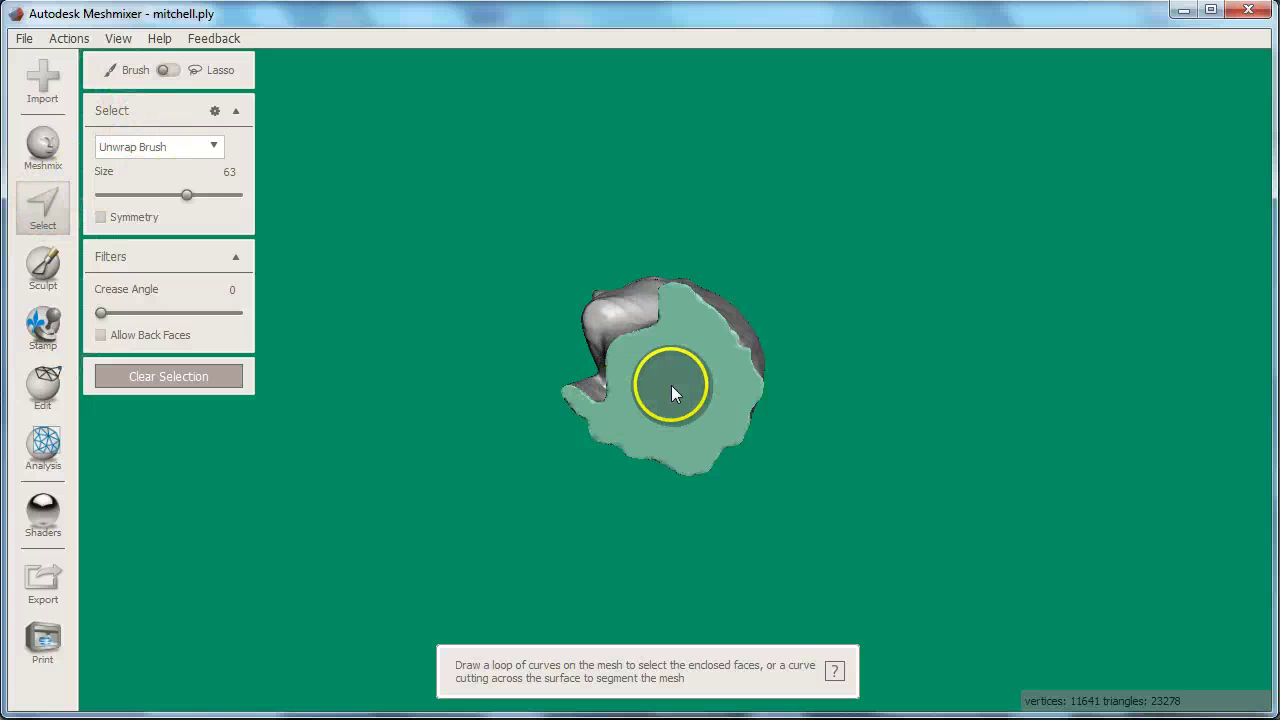
key(bracketright)
key(bracketright)
key(bracketright)
key(bracketright)
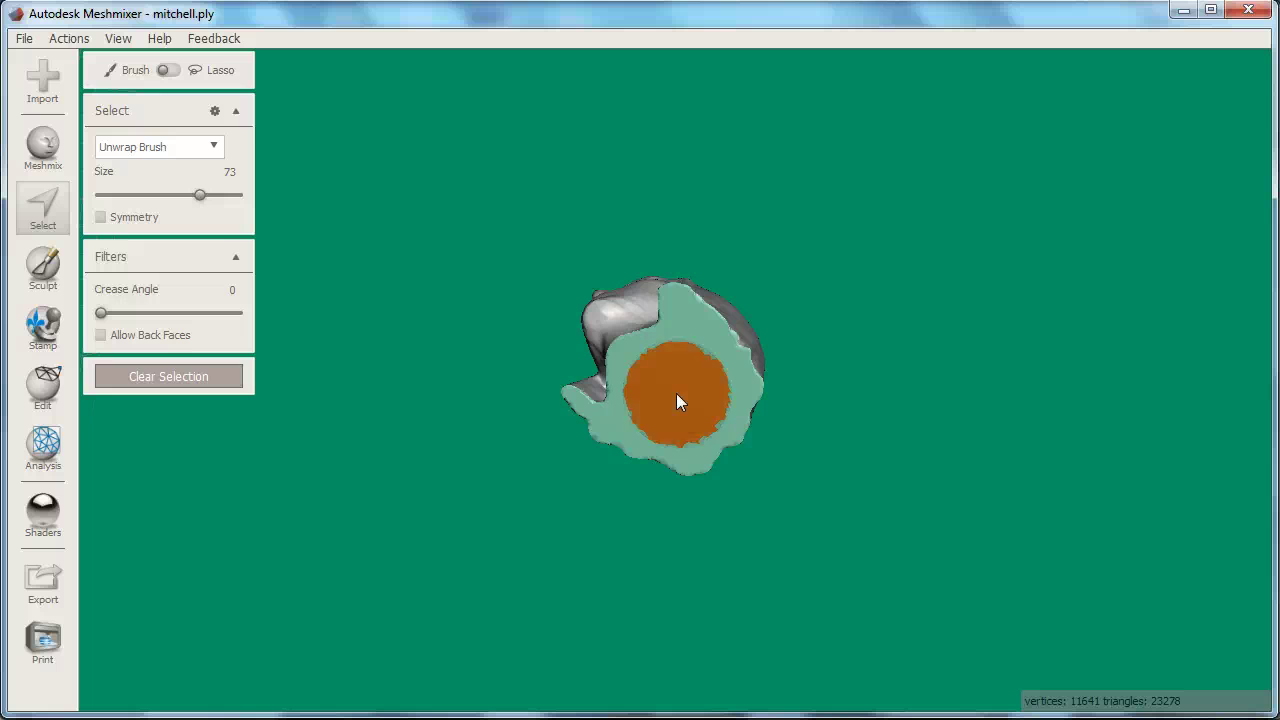
click(677, 395)
key(bracketright)
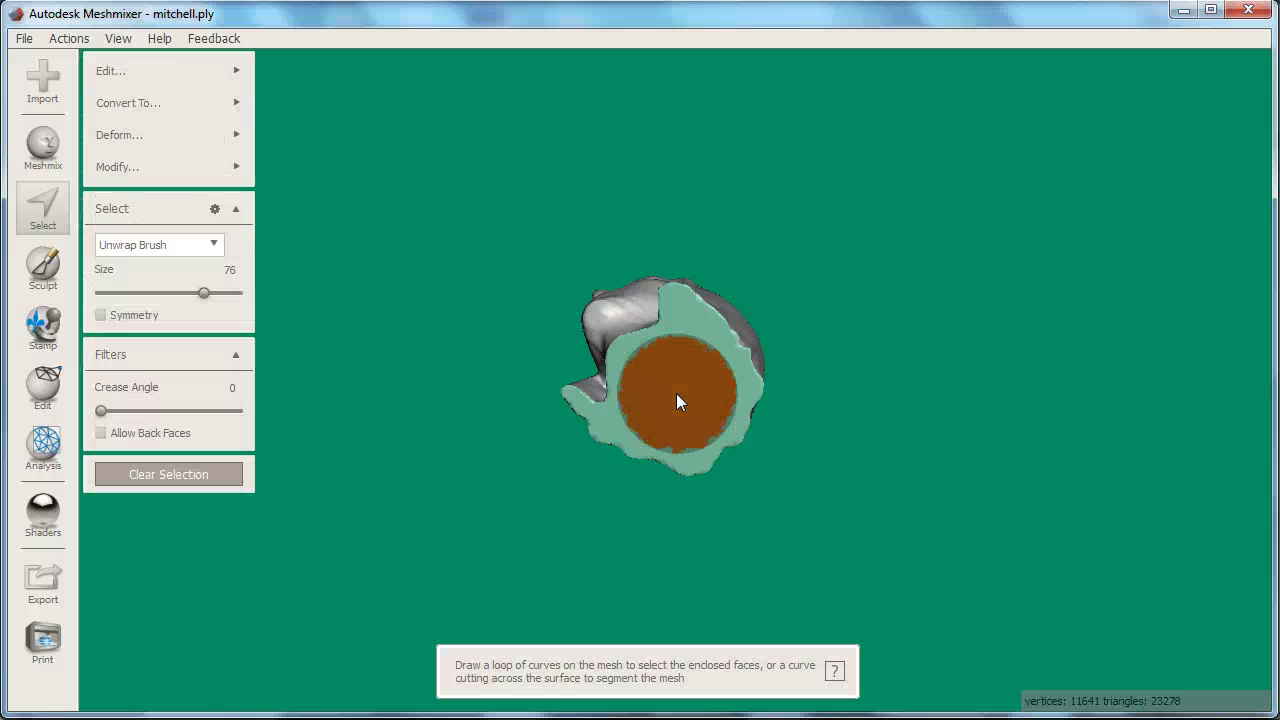
Step: Extrude the selected disc inward into the head and apply the transparent shader
key(b)
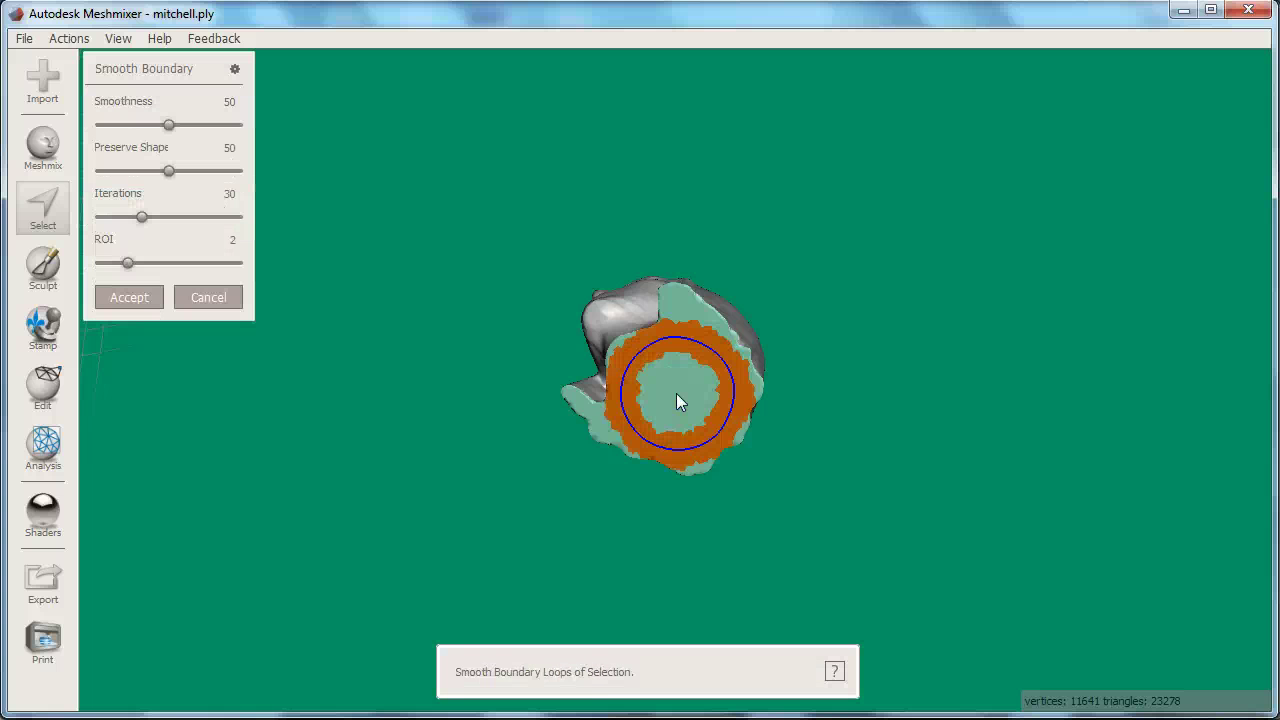
key(Escape)
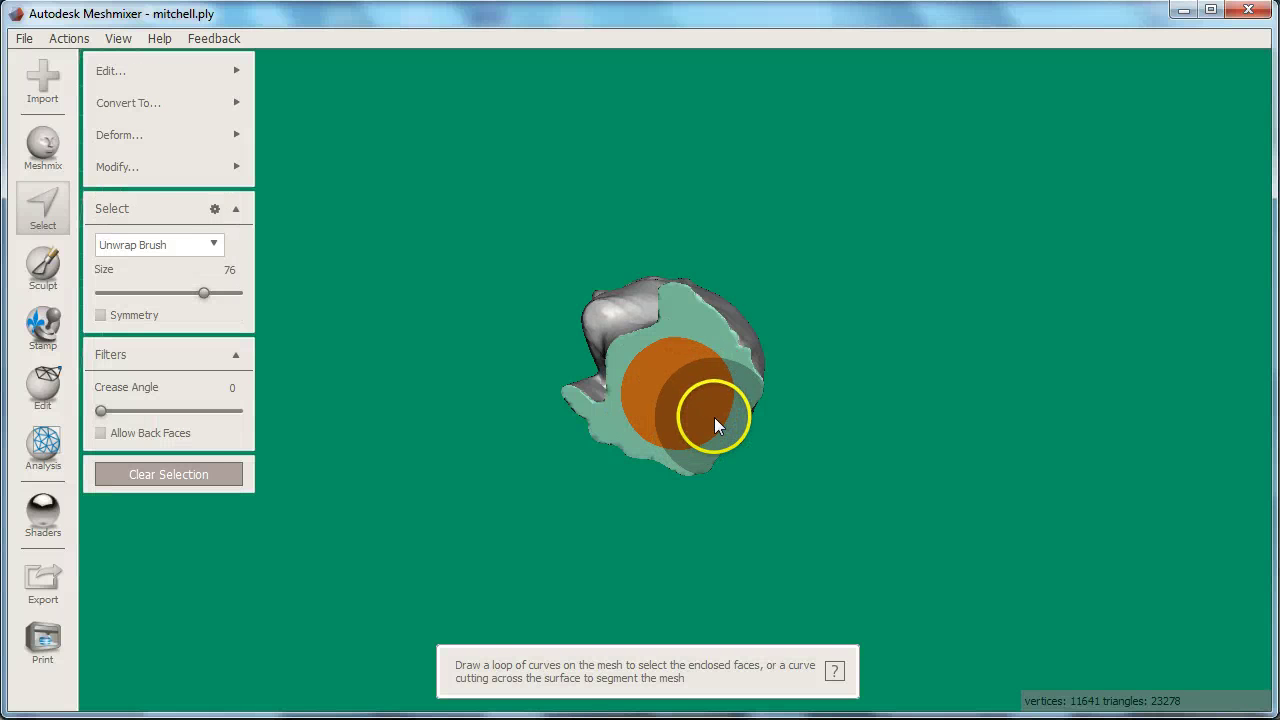
key(d)
right_drag(702, 567, 714, 634)
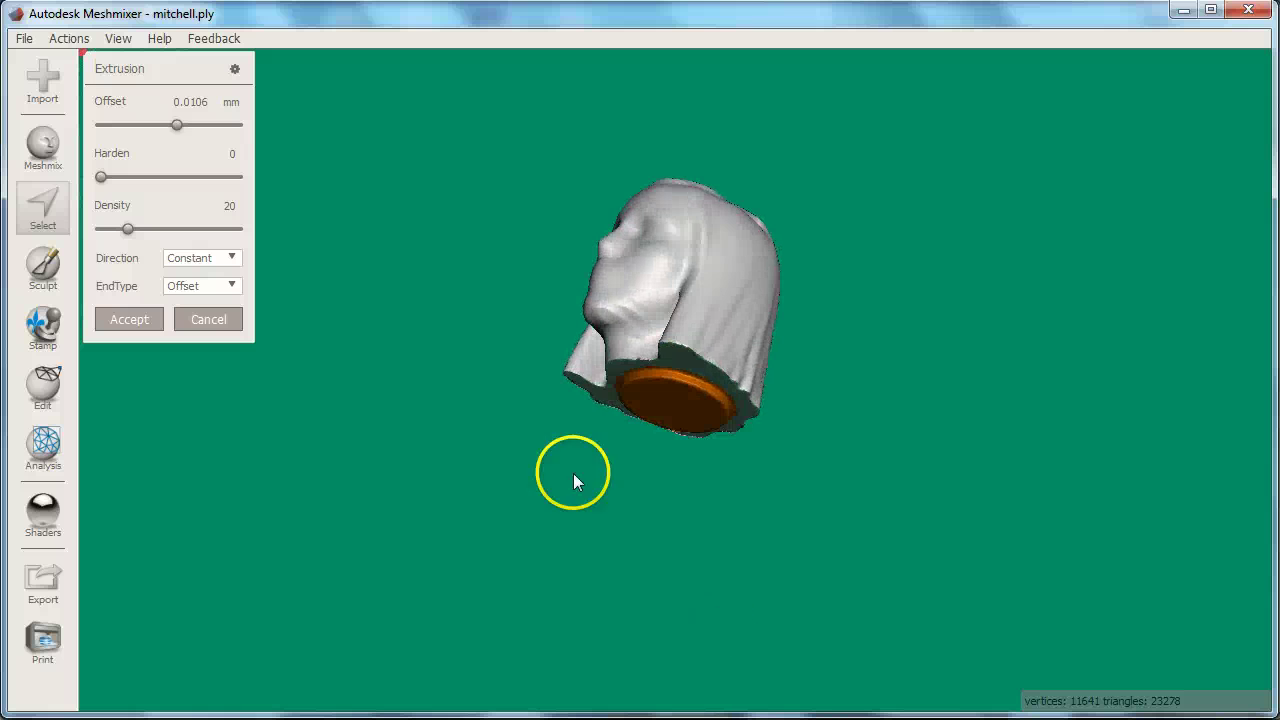
drag(176, 126, 109, 135)
right_drag(300, 420, 712, 335)
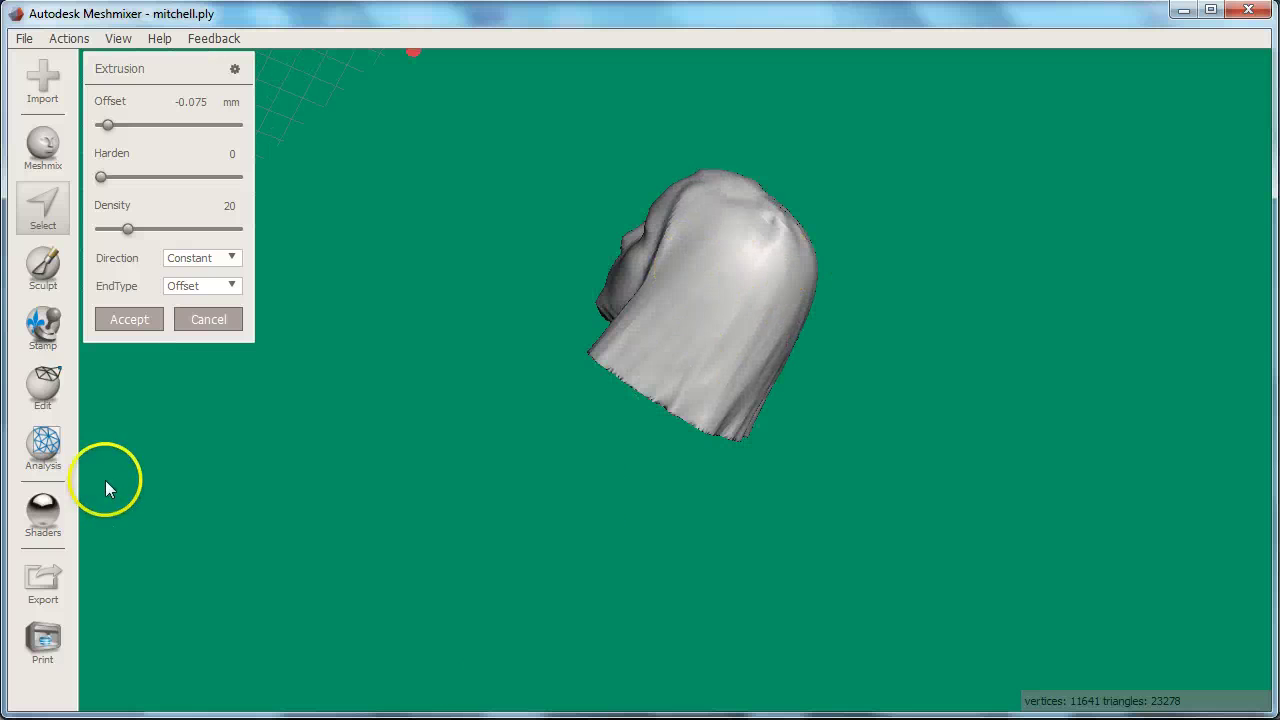
click(42, 512)
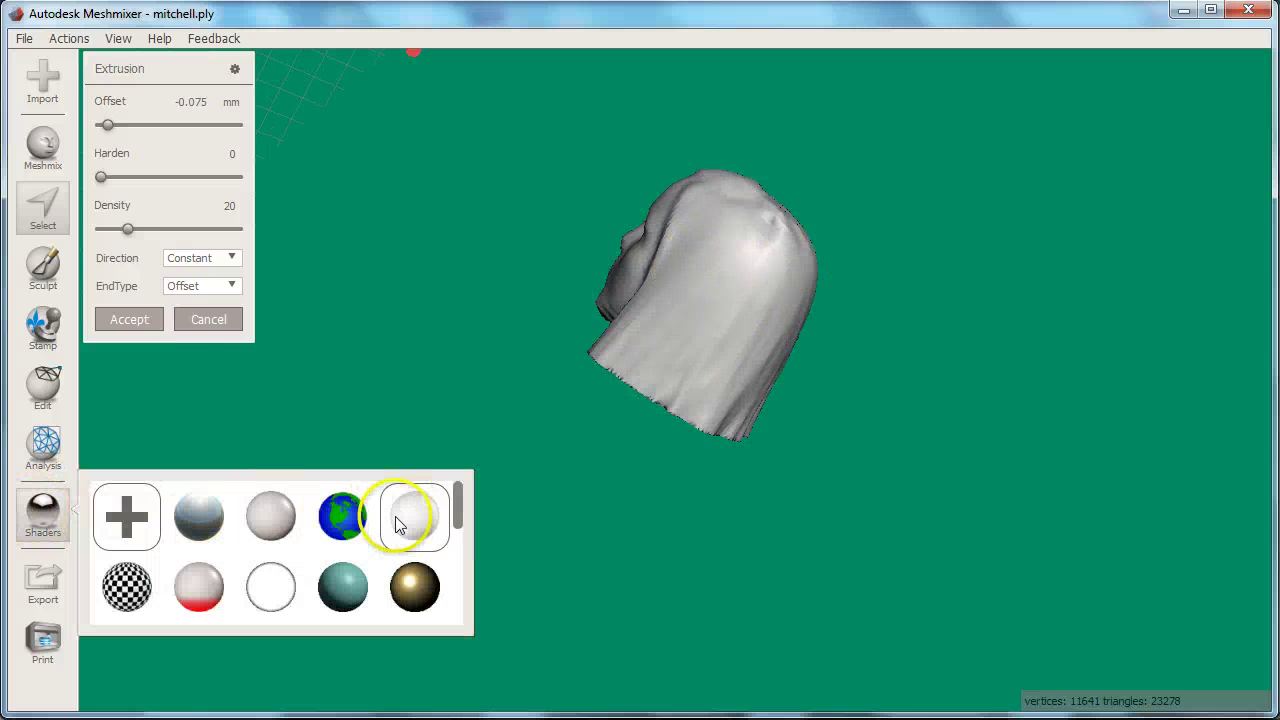
drag(395, 516, 688, 340)
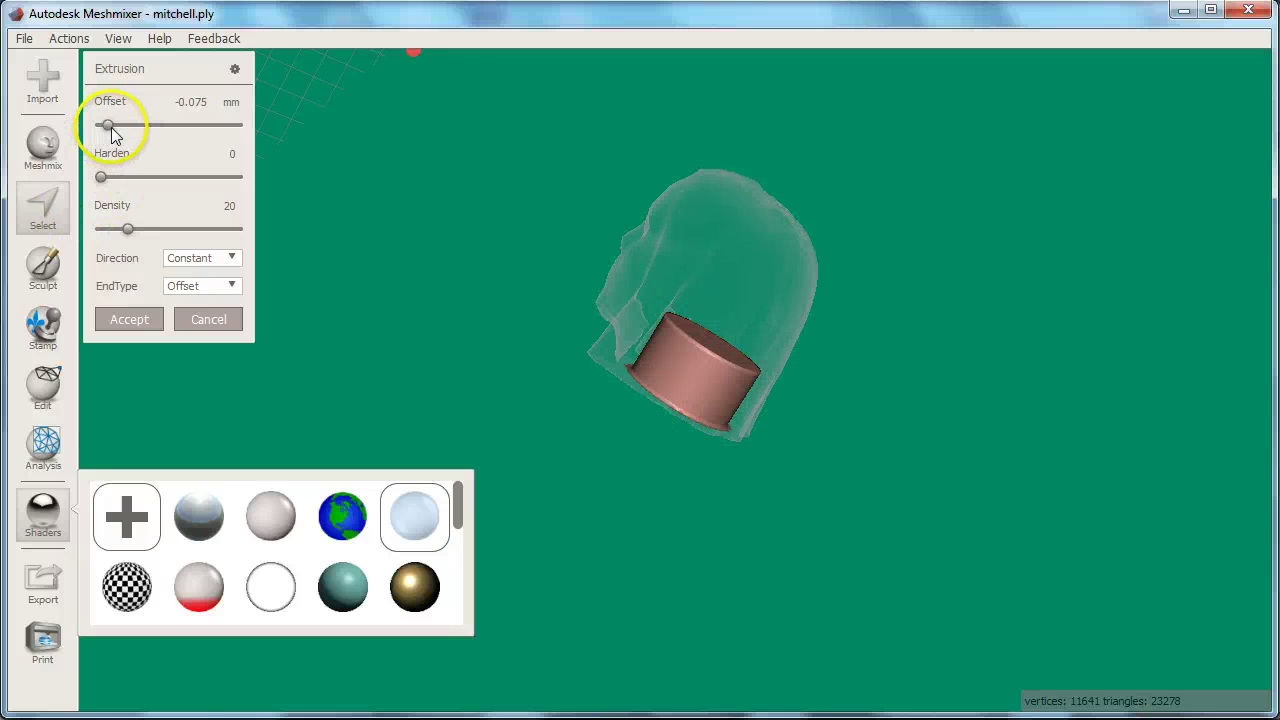
Step: Set the extrusion Offset to about -0.152 mm and inspect the resulting inner cavity
drag(108, 133, 88, 131)
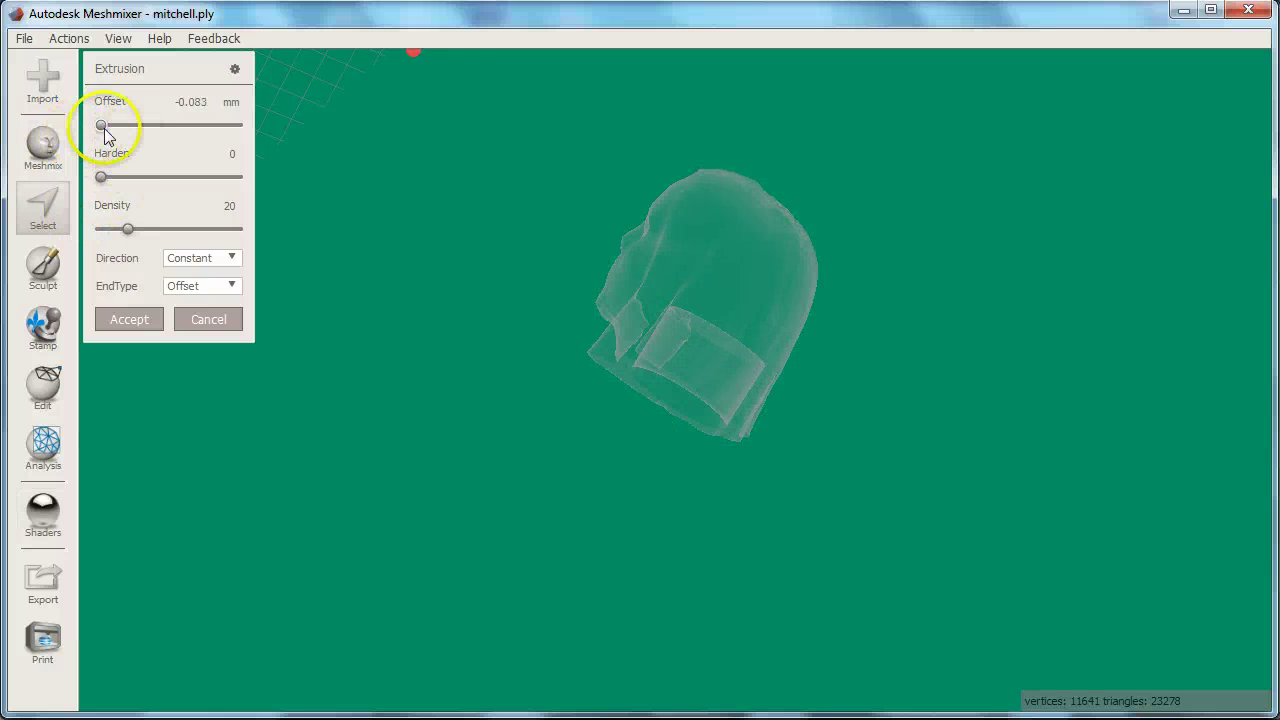
click(195, 105)
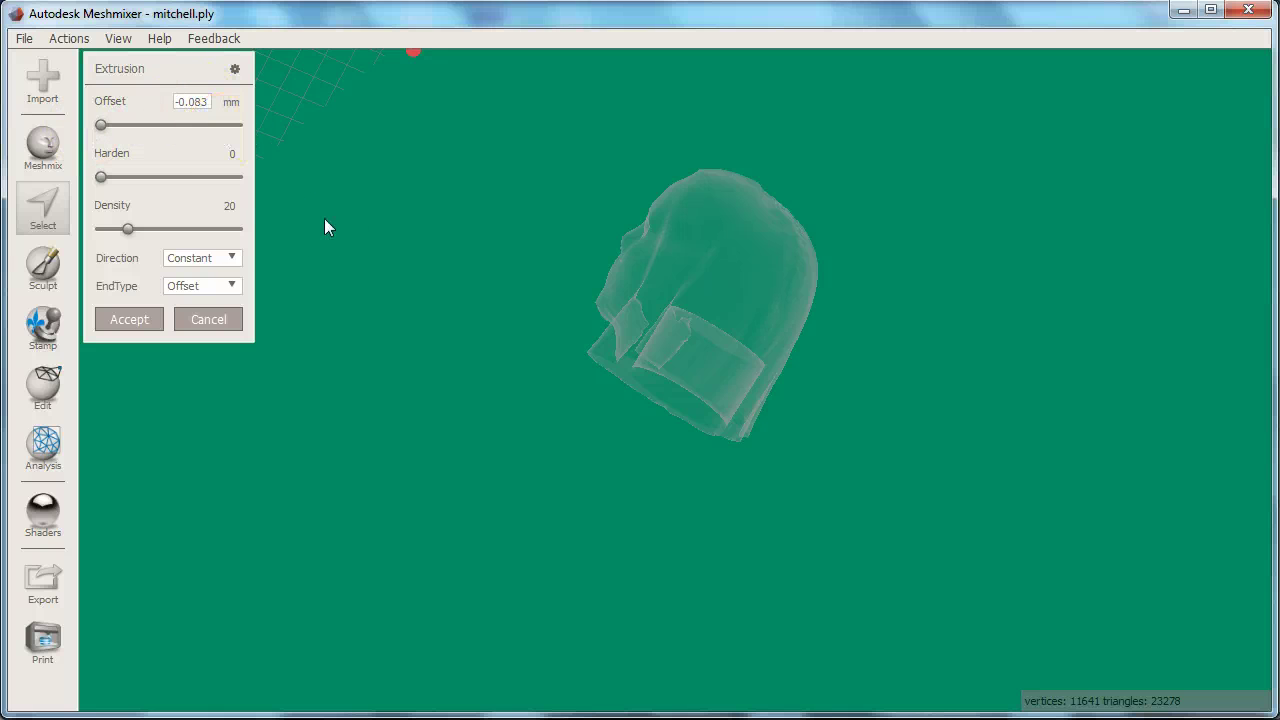
key(BackSpace)
text(2)
key(Return)
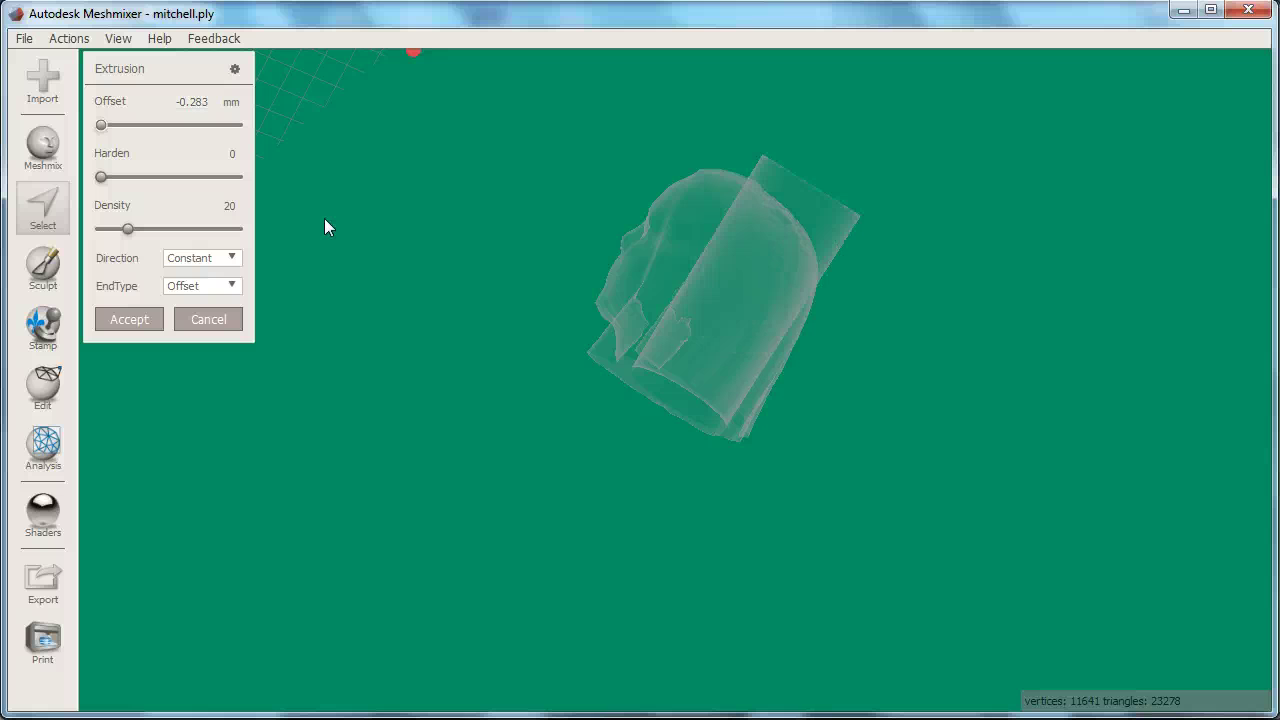
click(193, 102)
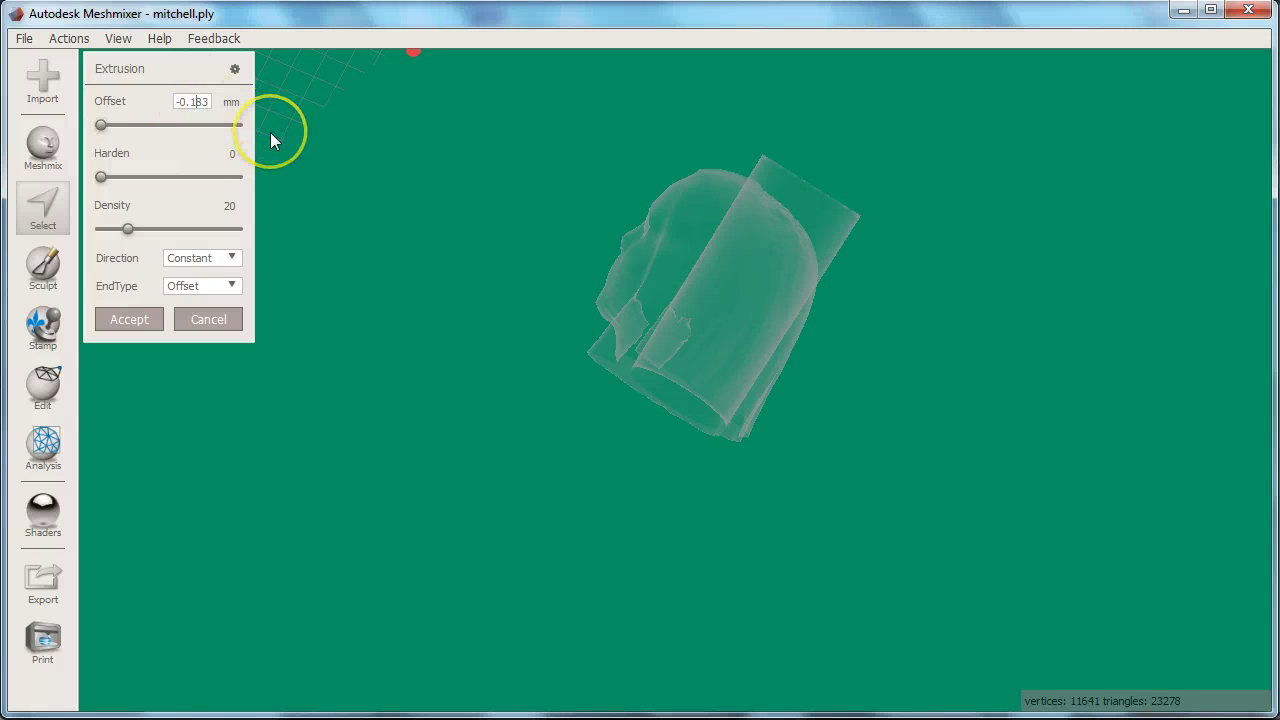
key(Return)
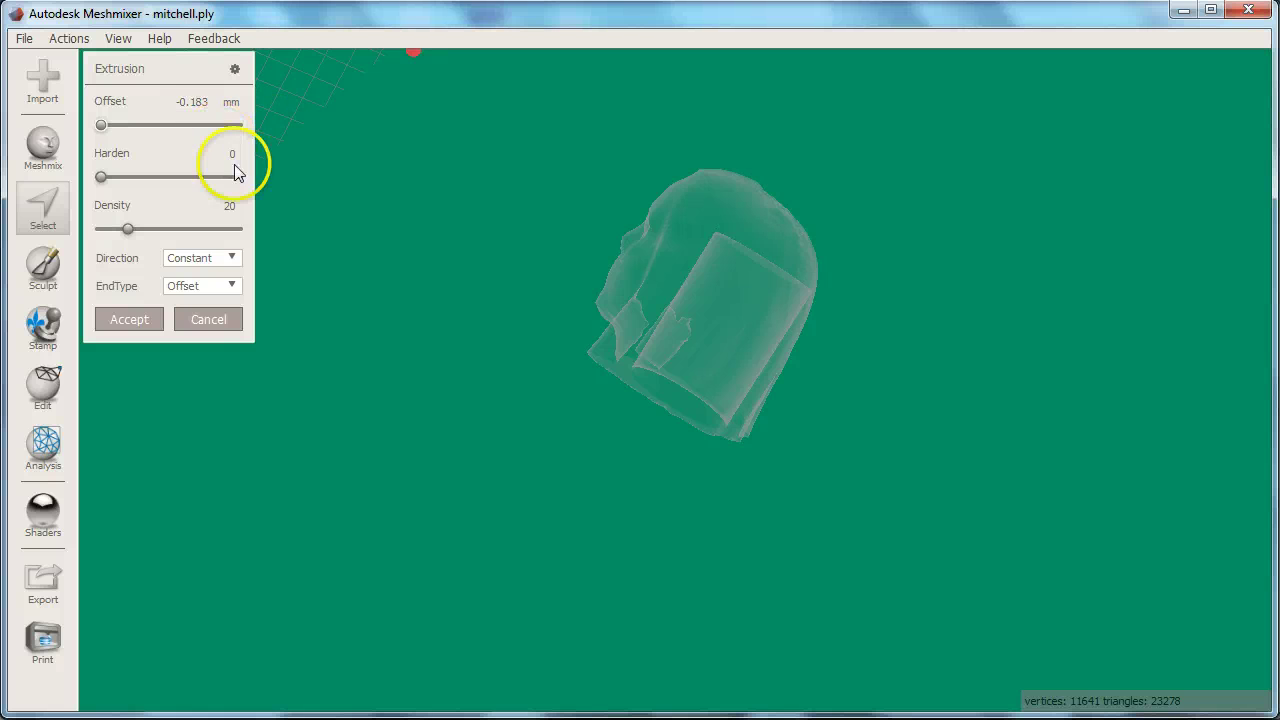
click(199, 104)
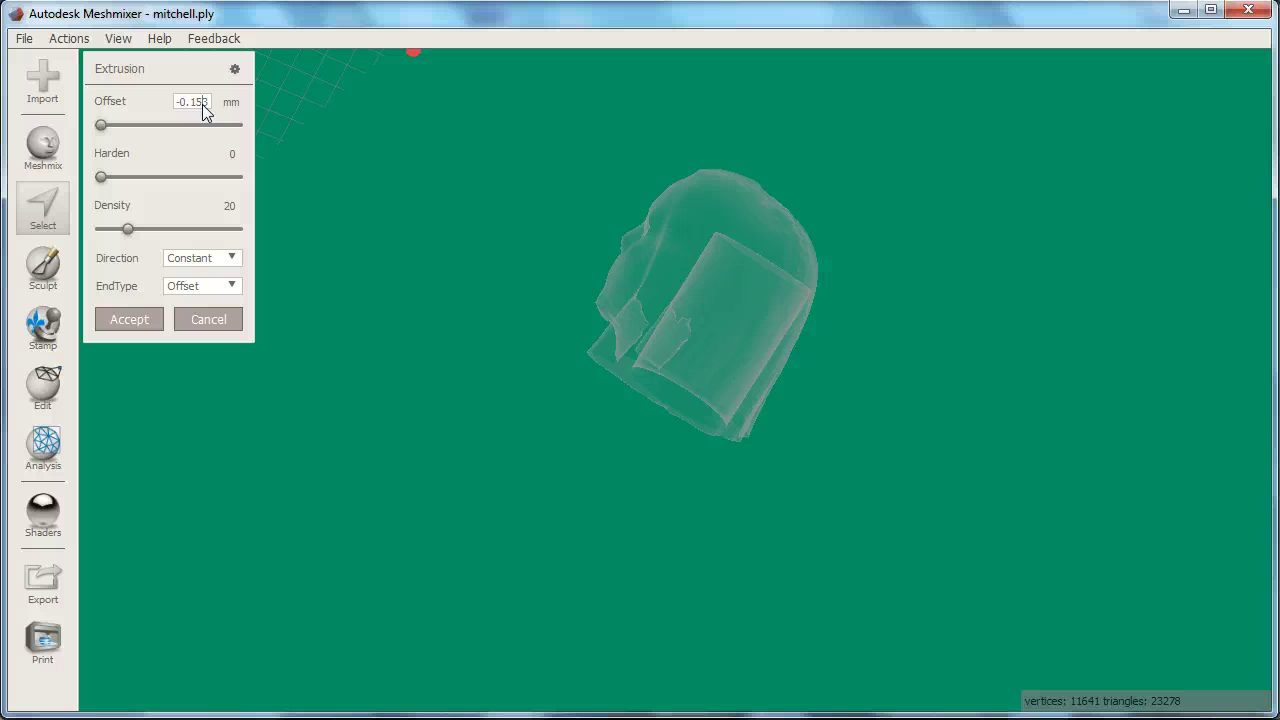
key(Return)
right_drag(276, 210, 633, 312)
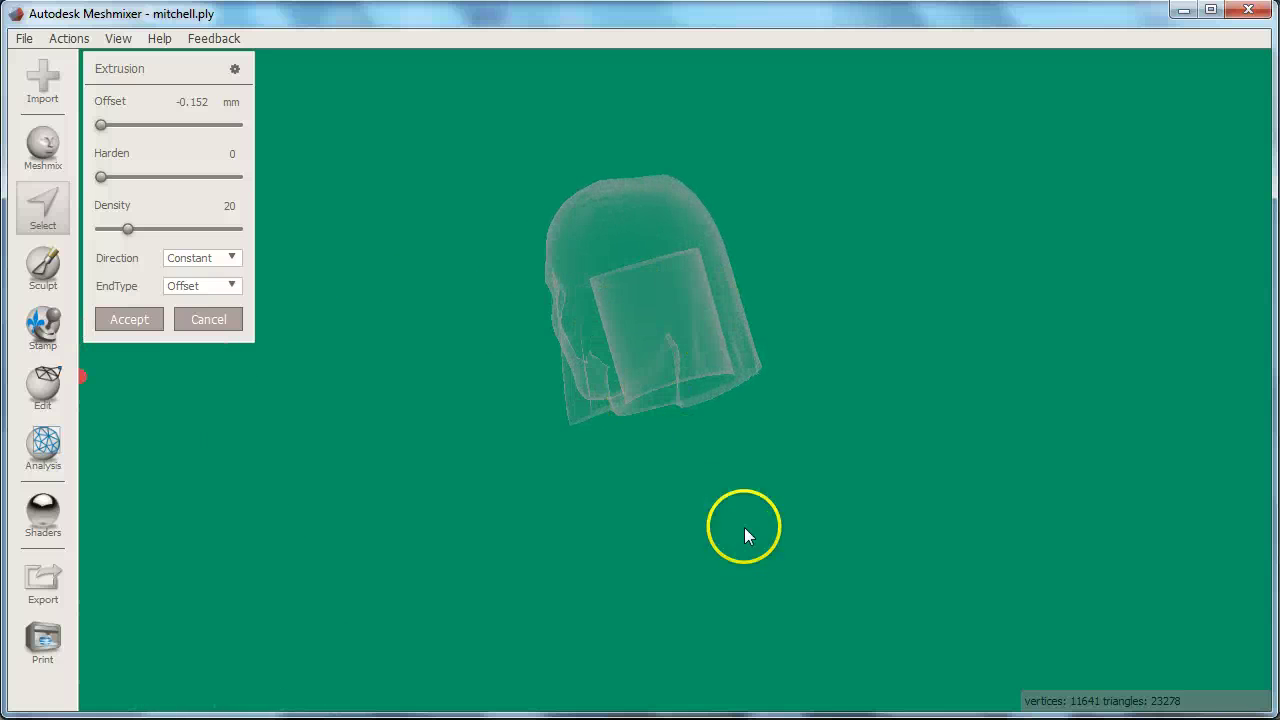
right_drag(722, 510, 746, 266)
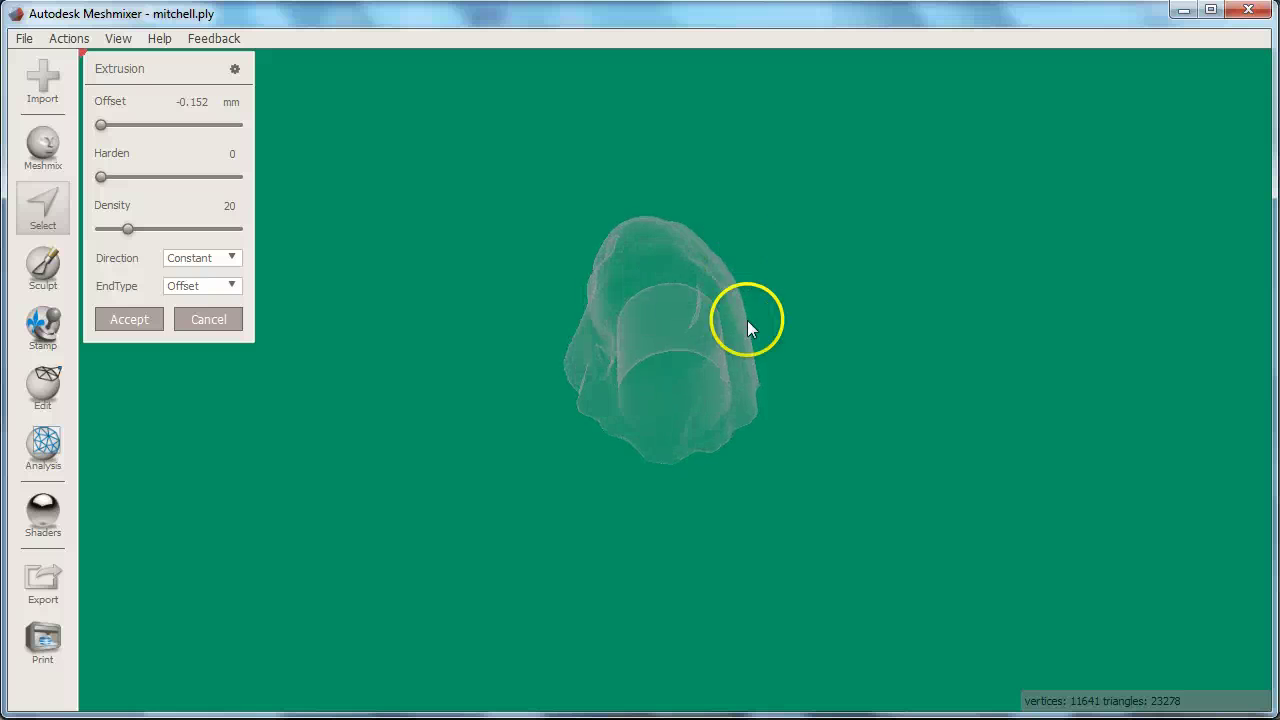
right_drag(747, 336, 743, 403)
Step: Accept the inward cavity extrusion and clear the face selection
click(129, 321)
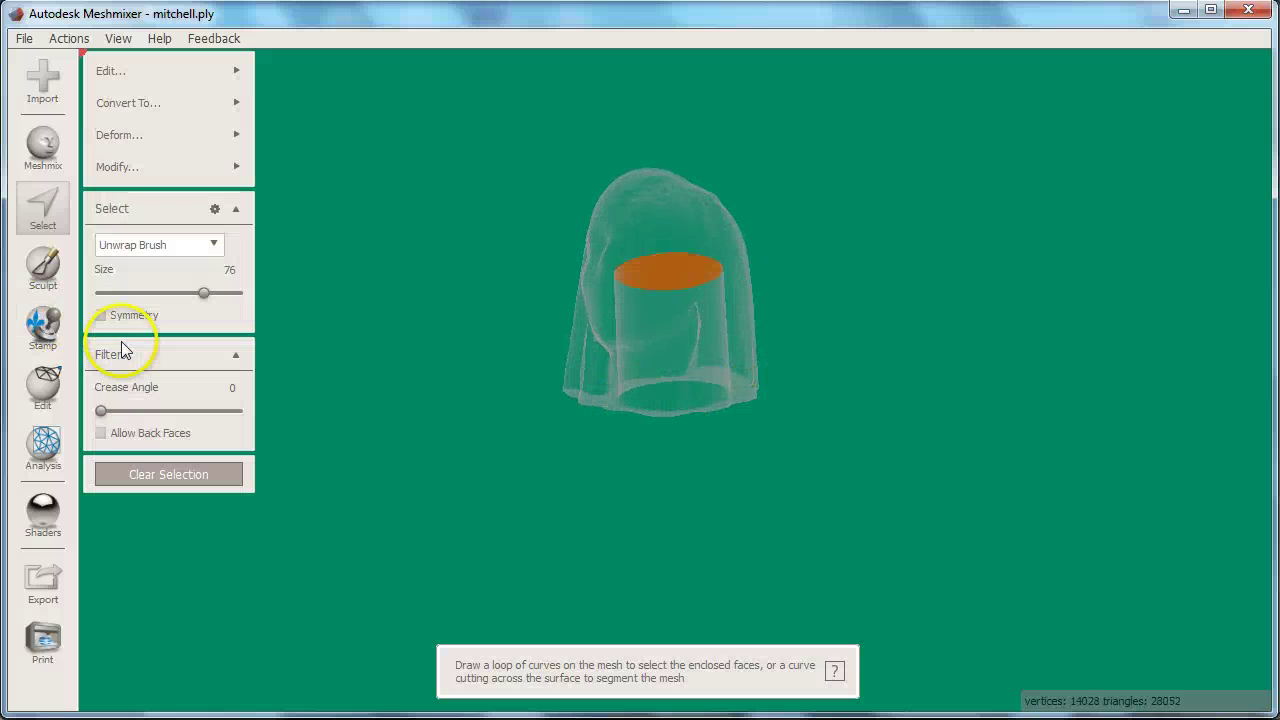
right_drag(494, 509, 483, 267)
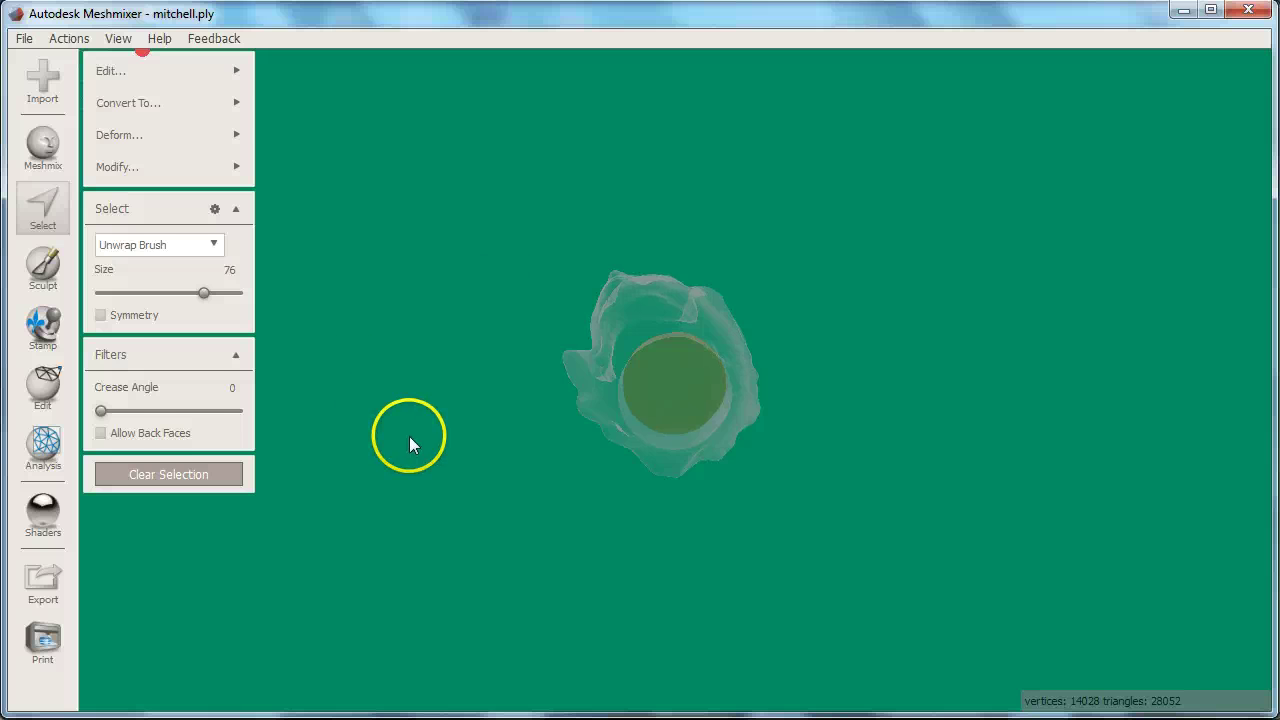
key(Escape)
key(bracketleft)
key(bracketleft)
key(bracketleft)
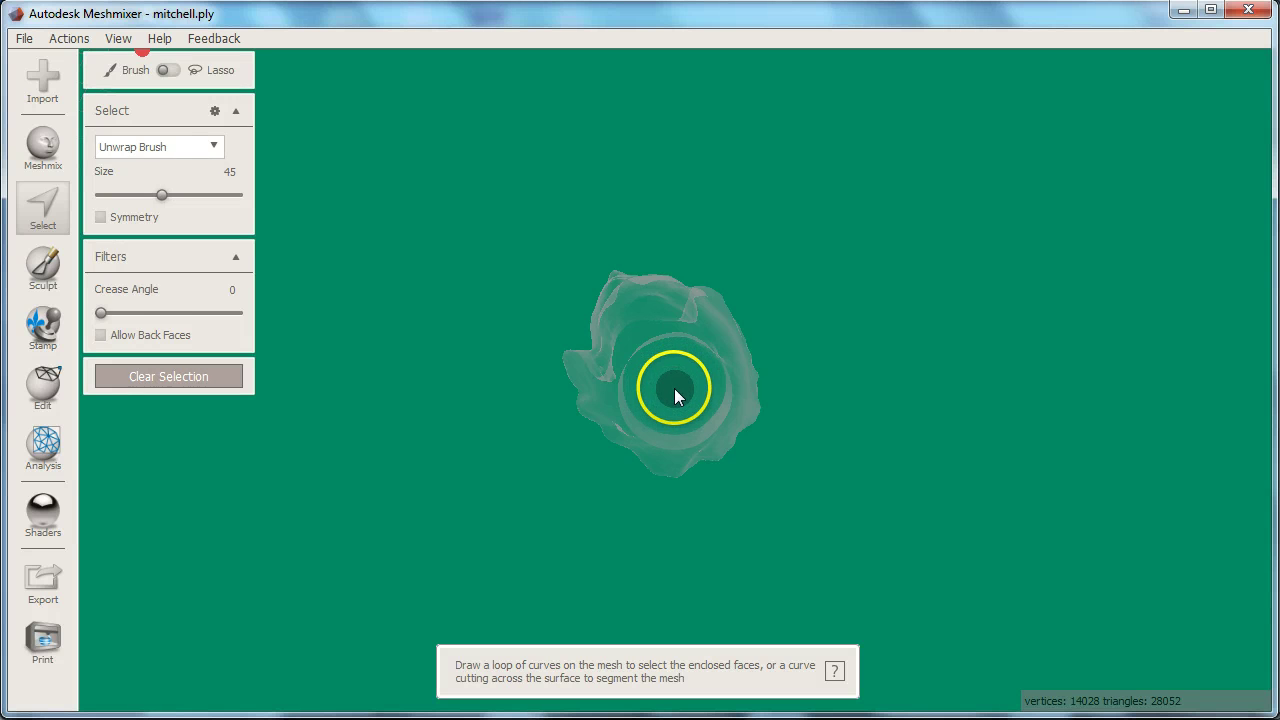
Step: Extrude the small circular patch at the cavity centre 0.0476 mm into a short post
click(674, 388)
key(b)
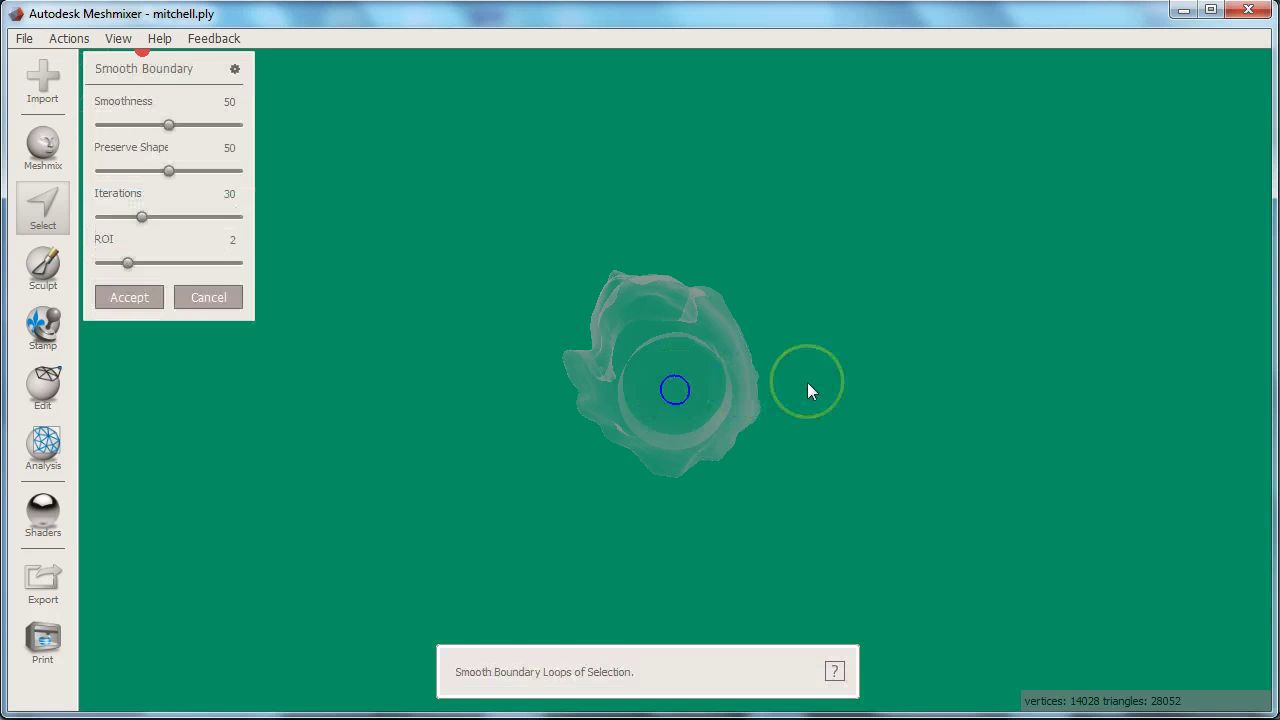
key(Return)
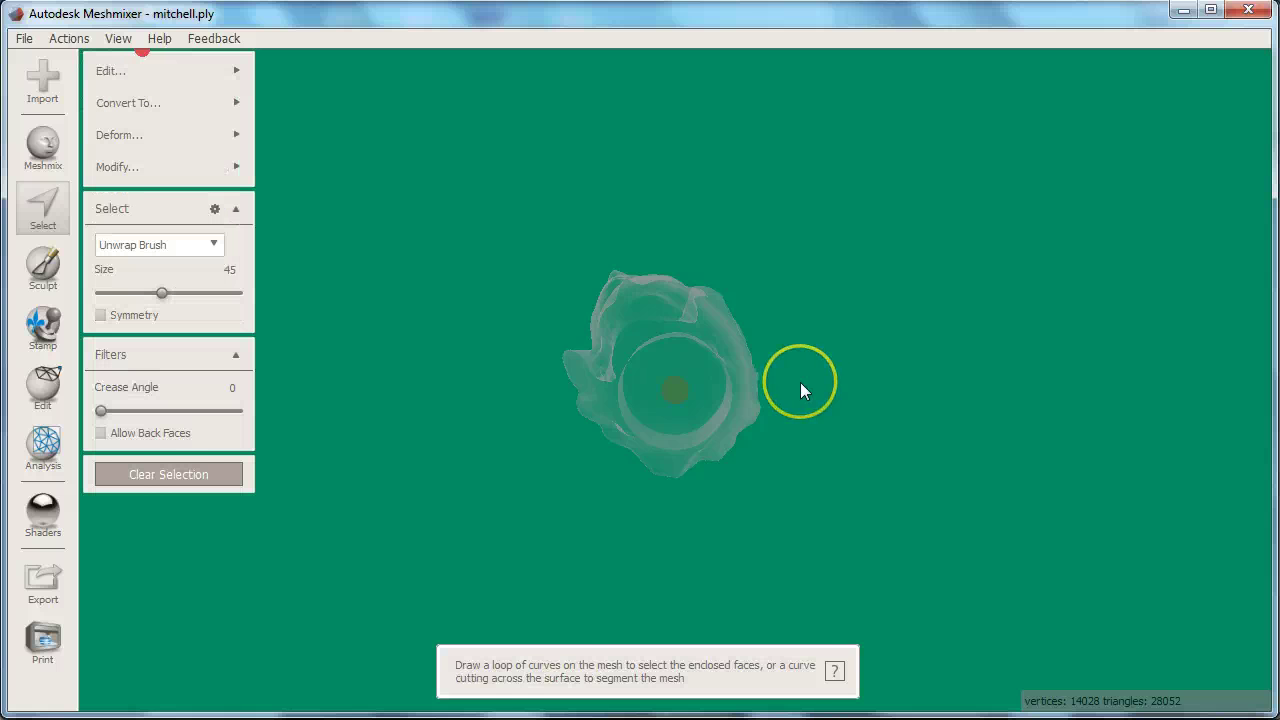
key(d)
right_drag(800, 382, 637, 456)
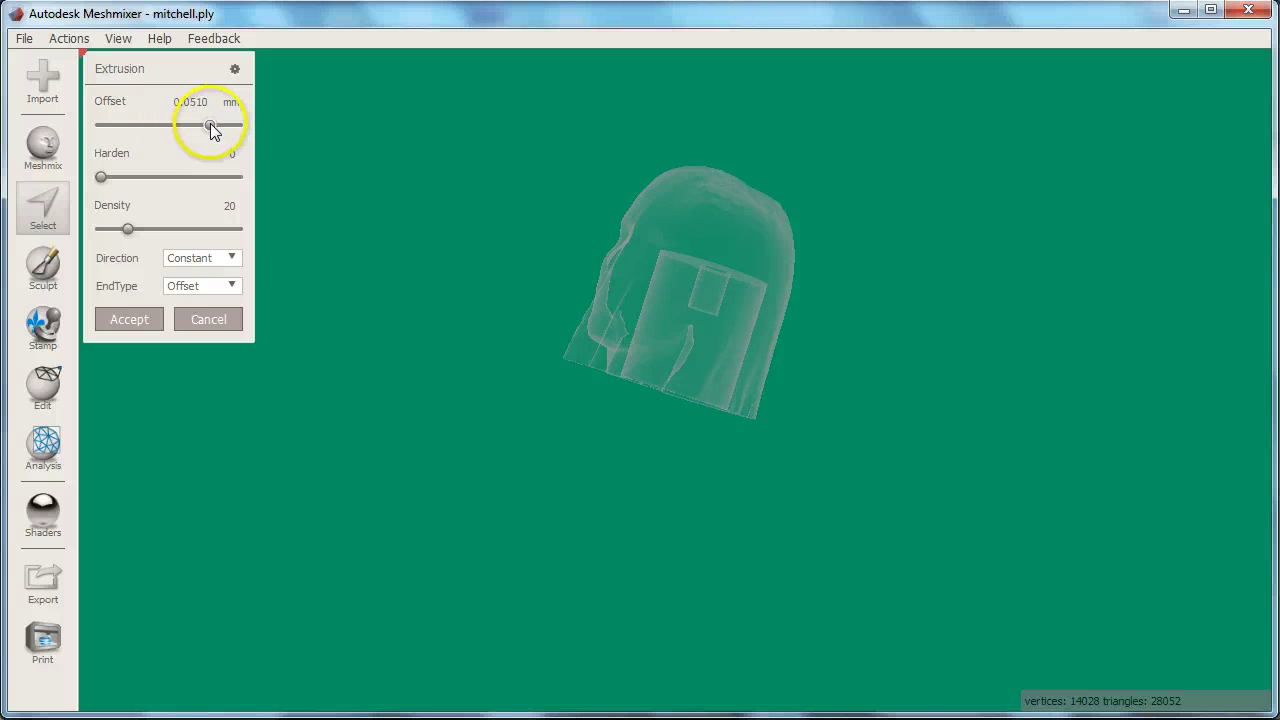
drag(211, 124, 206, 124)
right_drag(1062, 463, 1094, 523)
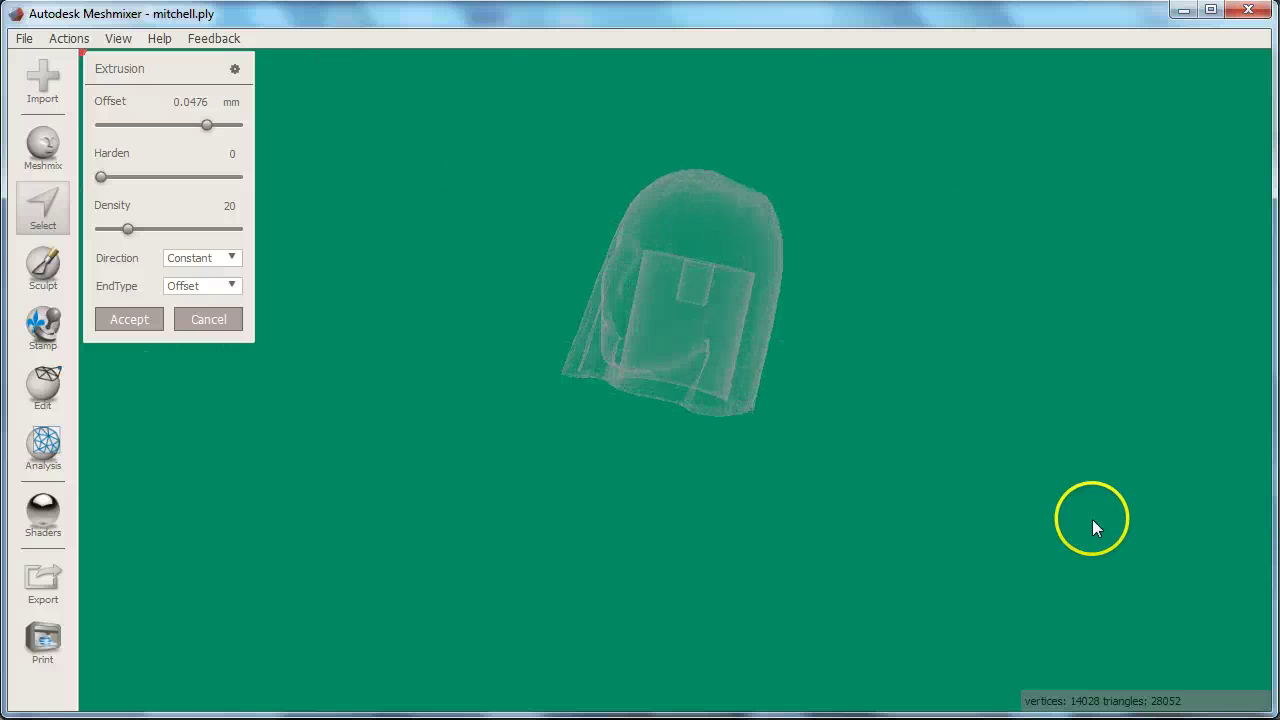
click(129, 321)
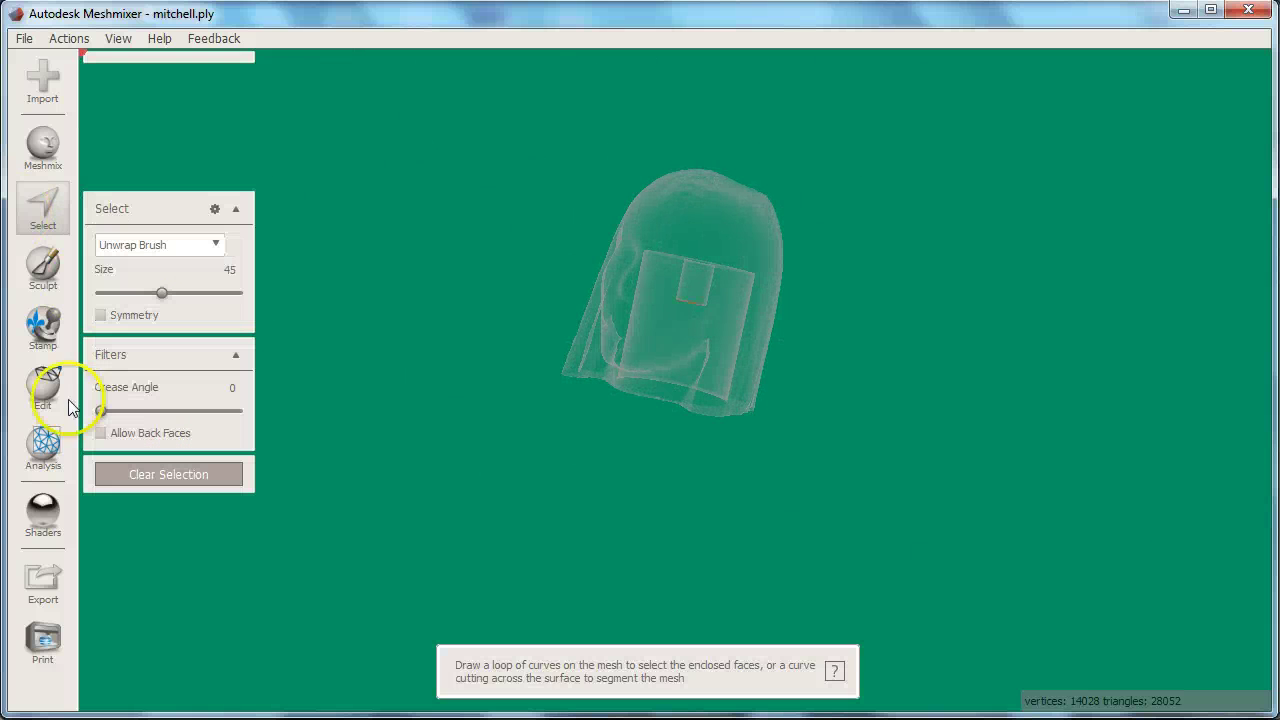
Step: Apply a light opaque grey material to the hollowed head
click(43, 516)
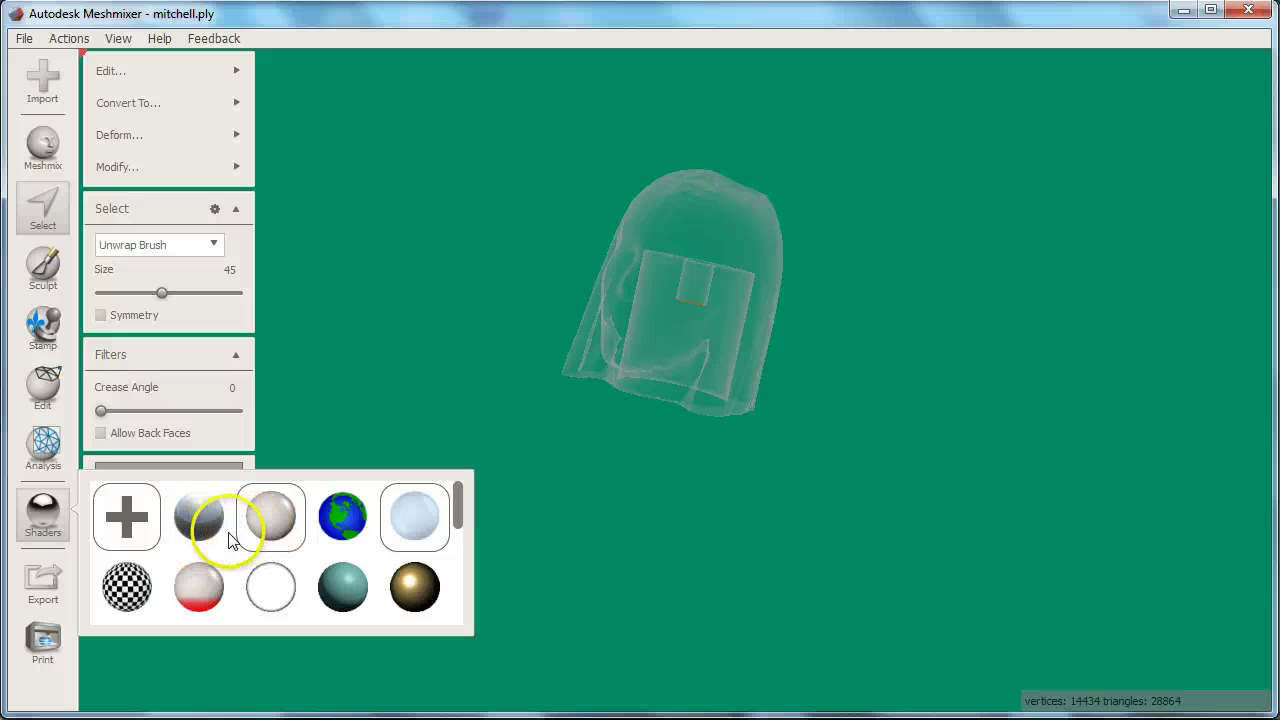
drag(271, 516, 720, 340)
right_drag(615, 445, 683, 168)
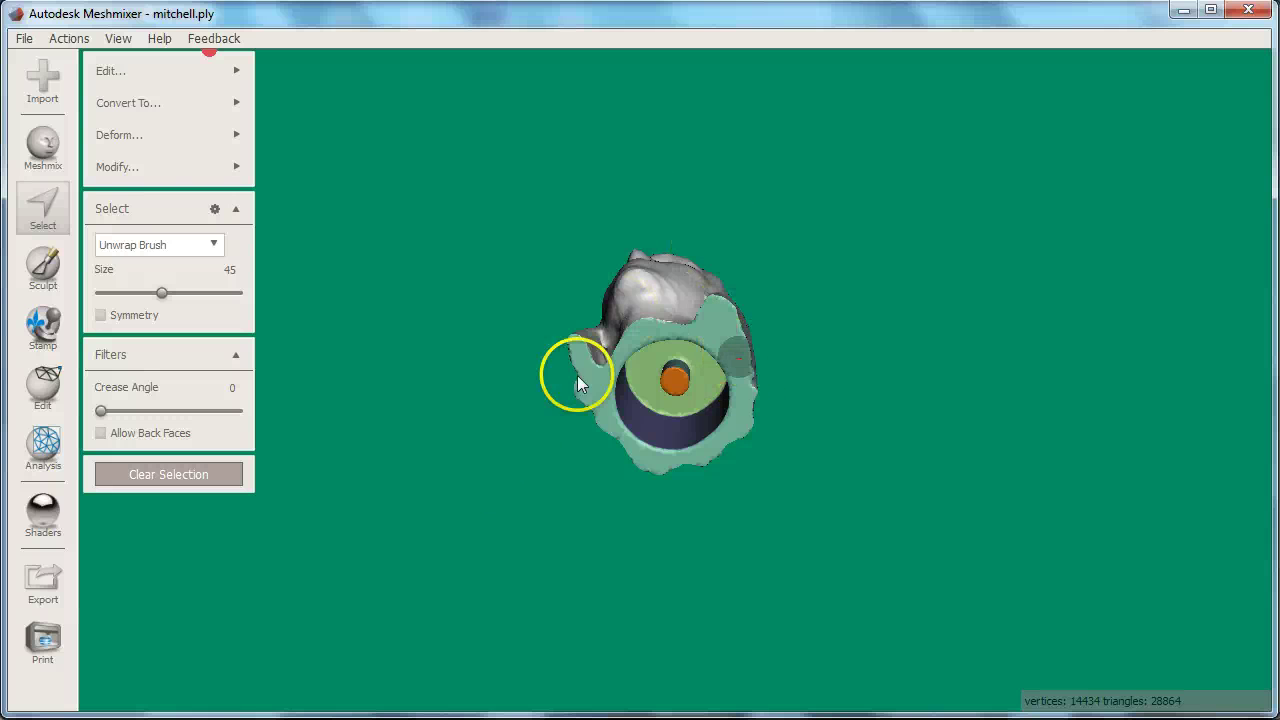
Step: Try the Align tool on a surface region, then cancel it
click(34, 380)
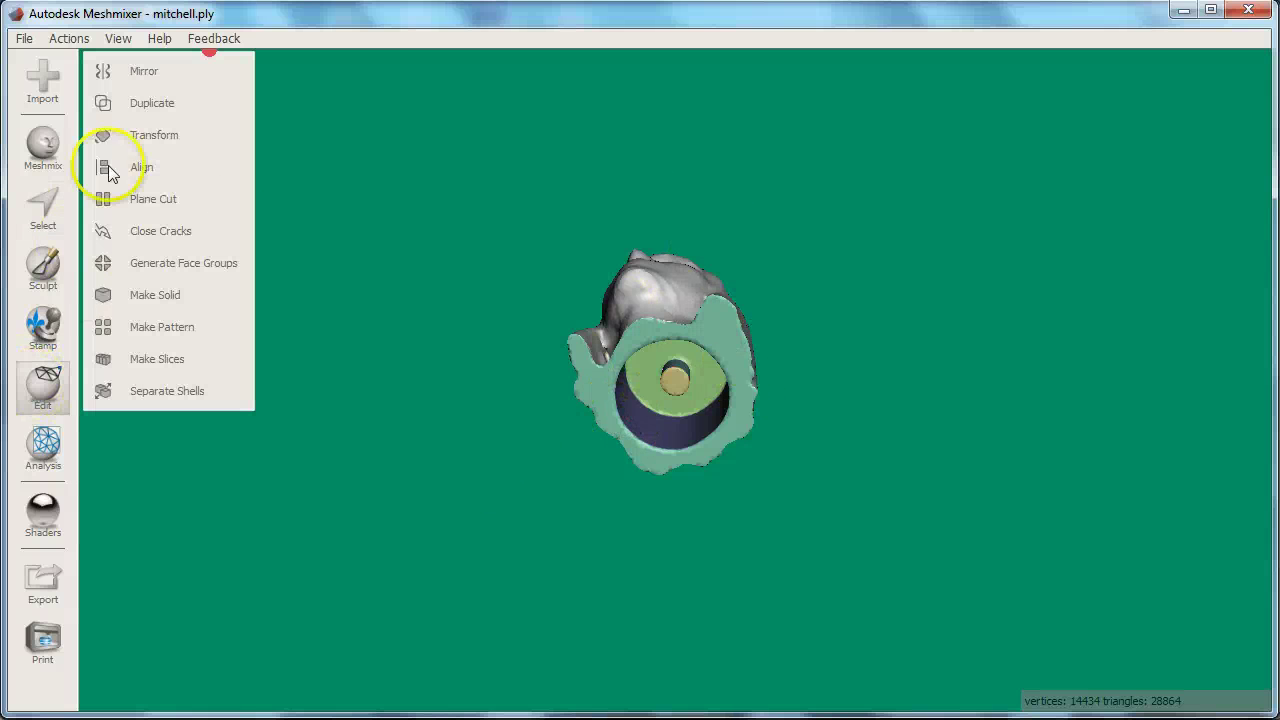
click(130, 165)
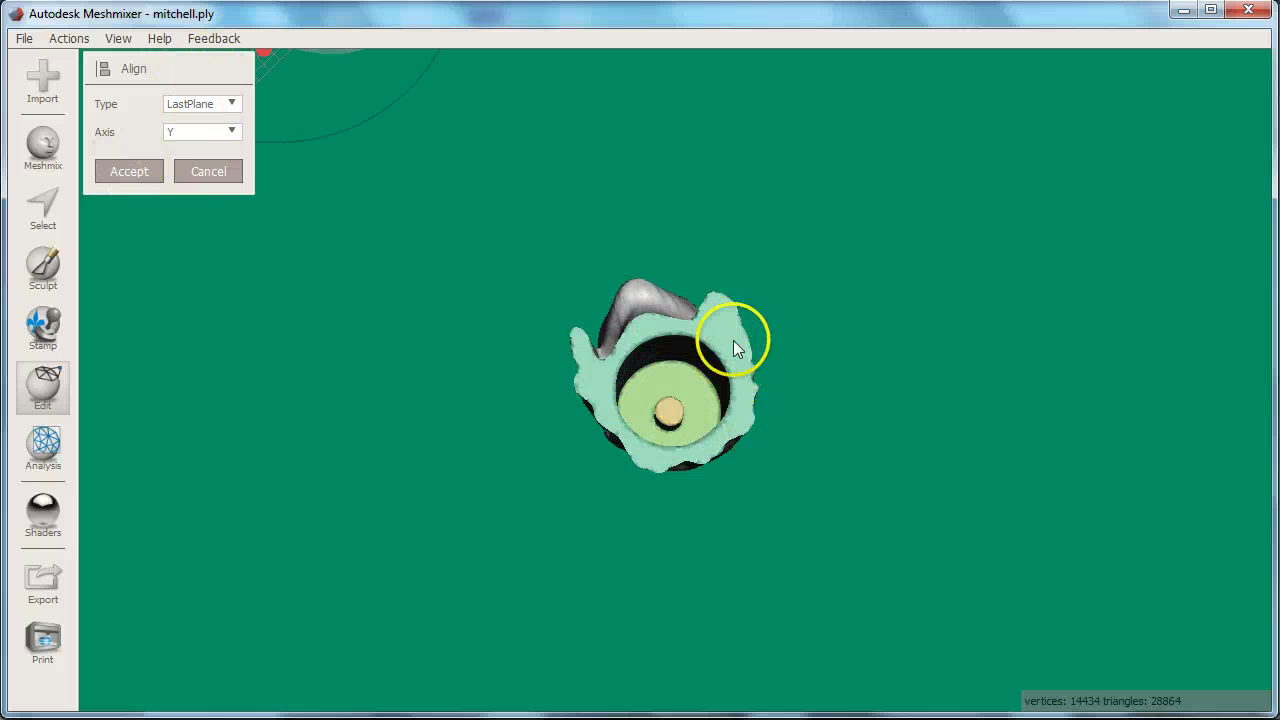
mouse_move(725, 340)
mouse_down()
mouse_move(738, 350)
mouse_move(742, 410)
mouse_move(722, 446)
mouse_move(690, 460)
mouse_move(640, 446)
mouse_move(607, 404)
mouse_move(612, 380)
mouse_move(587, 386)
mouse_up()
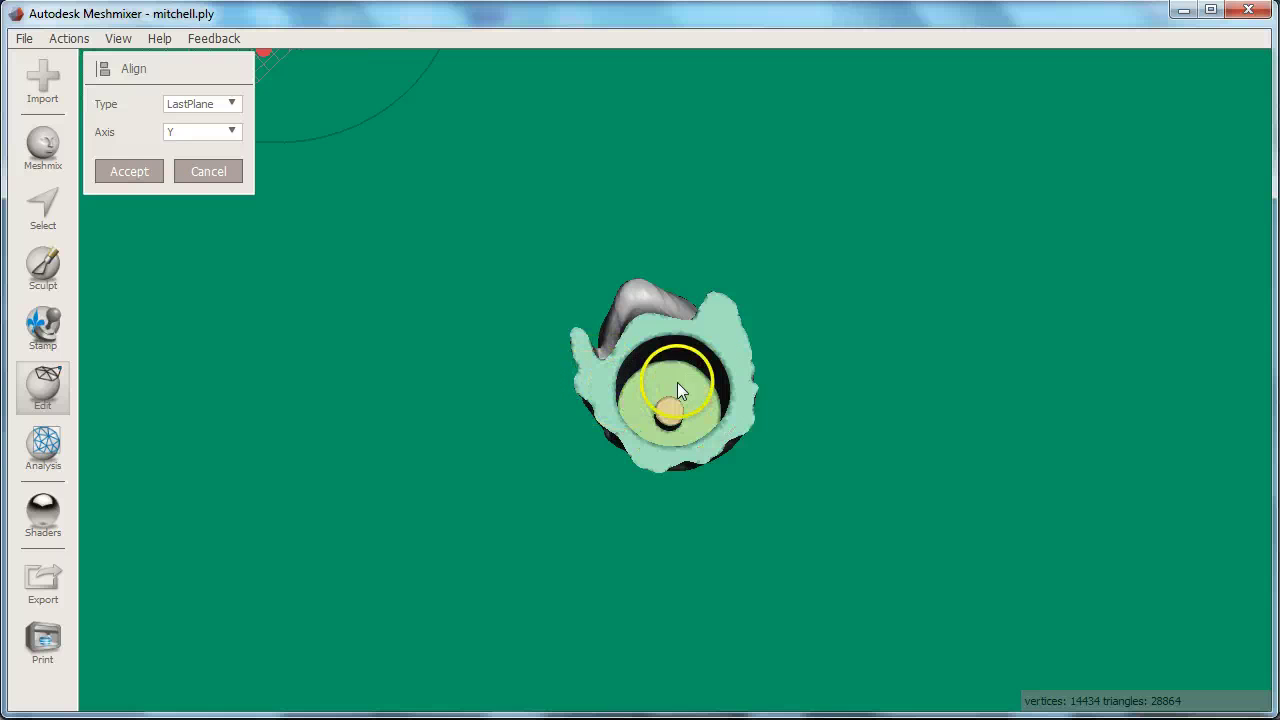
click(205, 172)
Step: Recentre the camera on the model and orbit to face the front of the head
key(space)
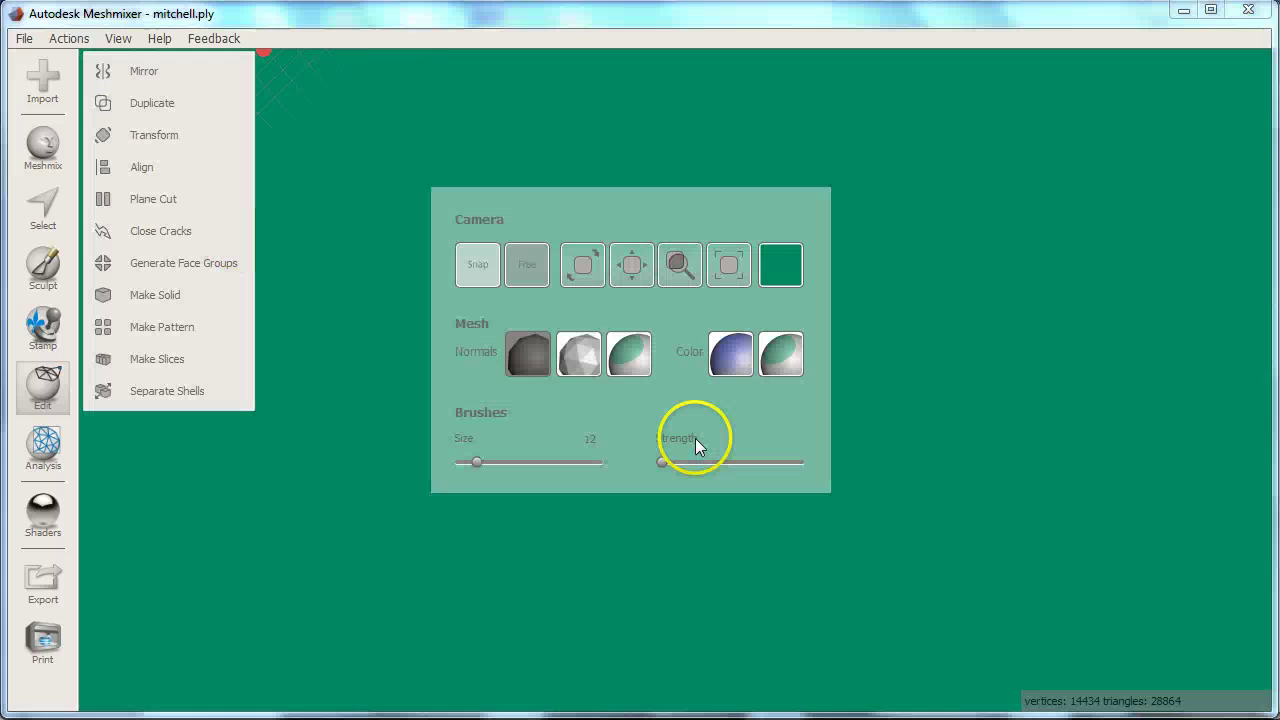
click(720, 270)
right_drag(737, 266, 747, 497)
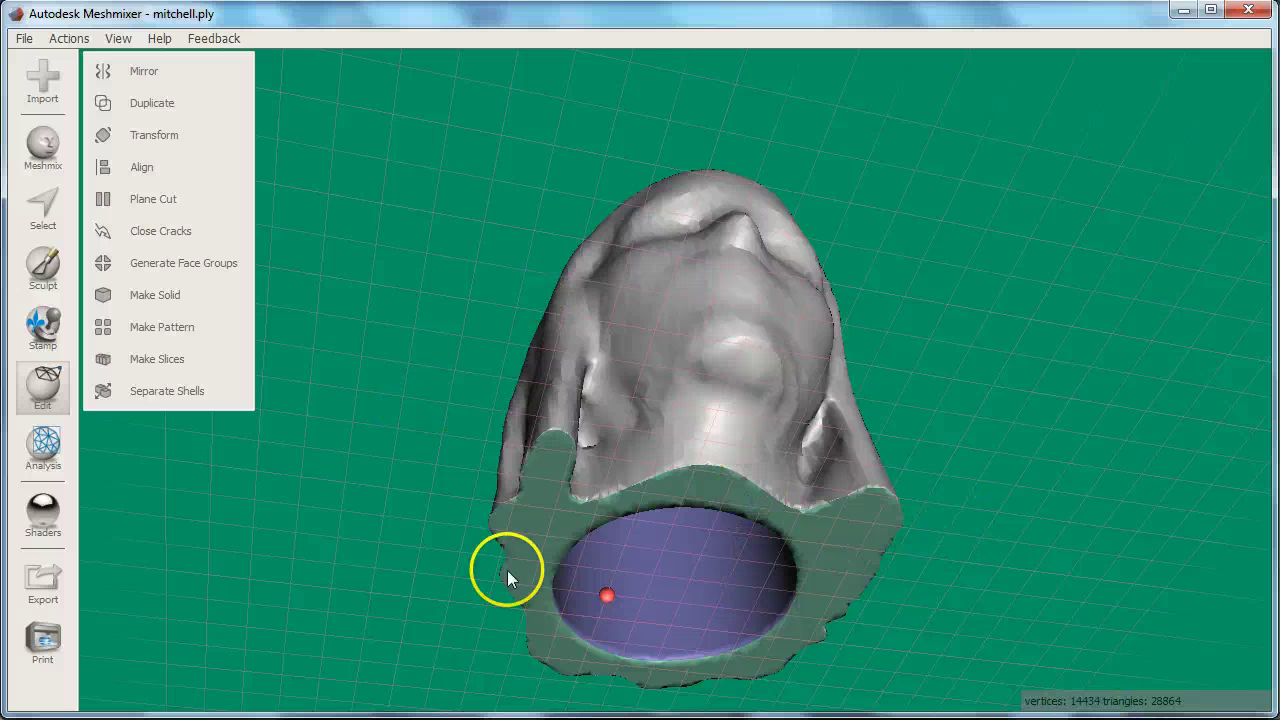
right_drag(773, 391, 509, 408)
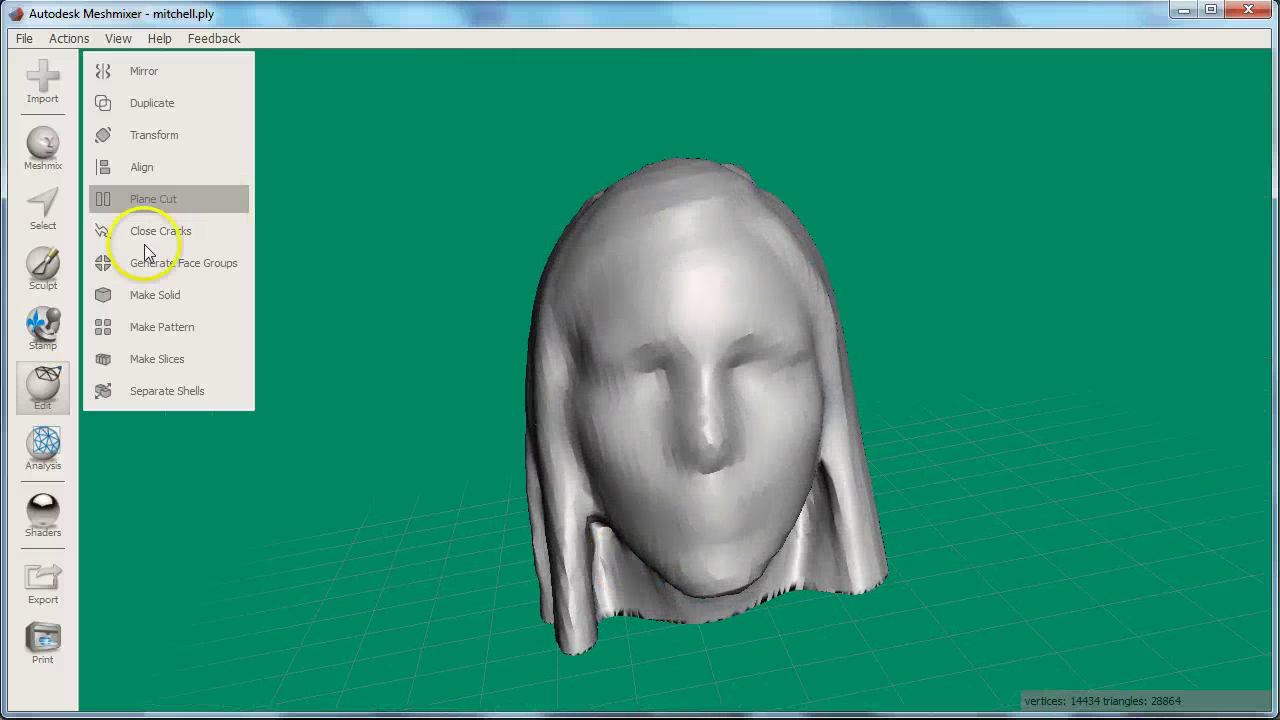
click(44, 445)
Step: Scale the head to 100 mm along Y, giving 98.49 × 100 × 81.46 mm overall
click(168, 104)
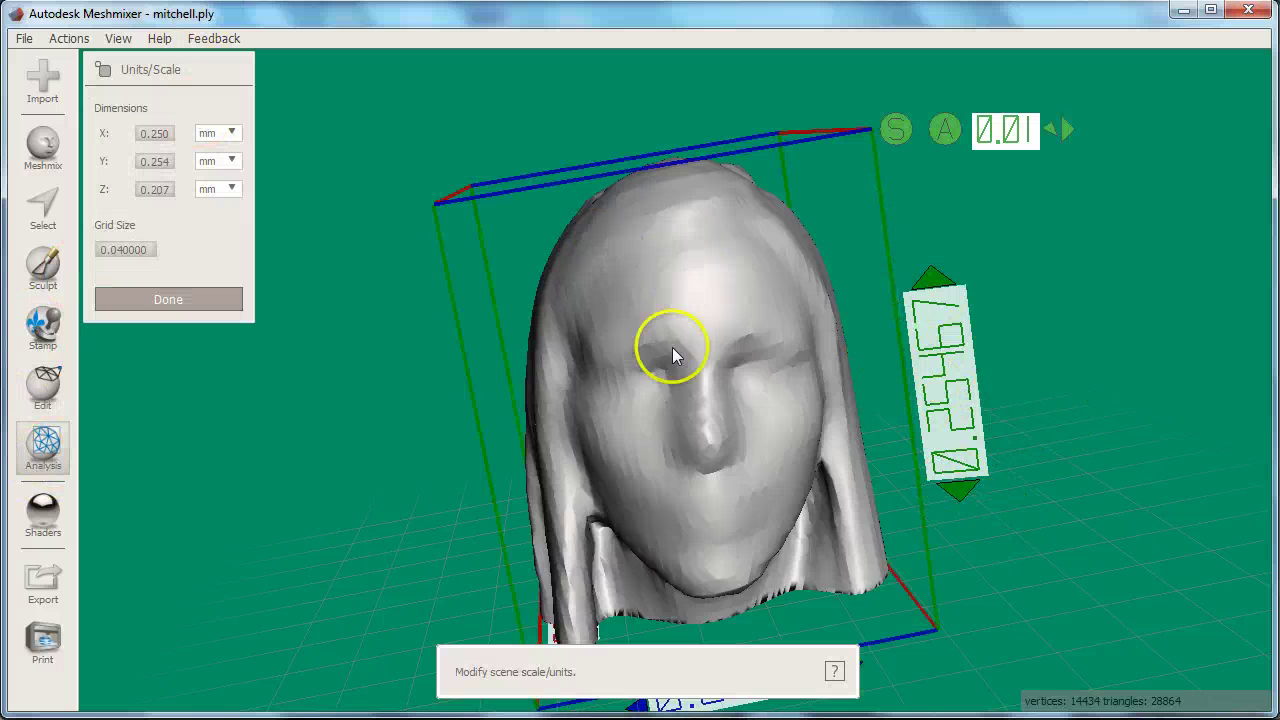
click(163, 164)
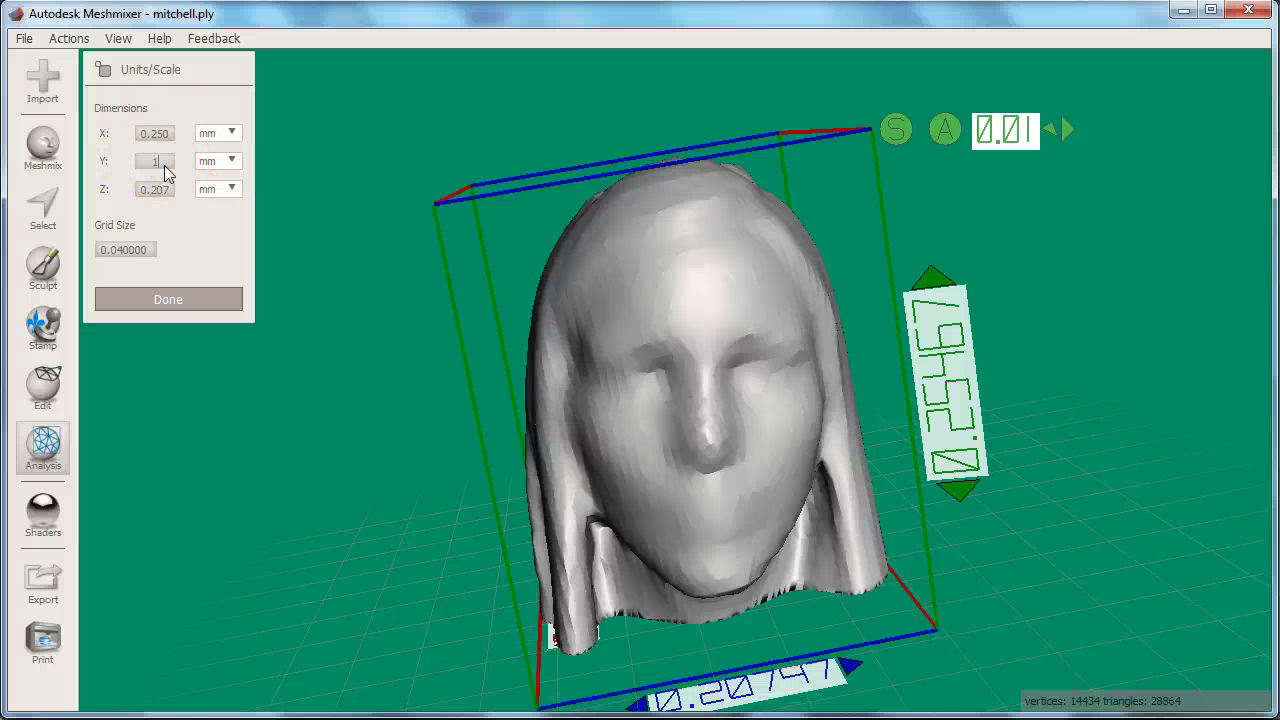
key(Tab)
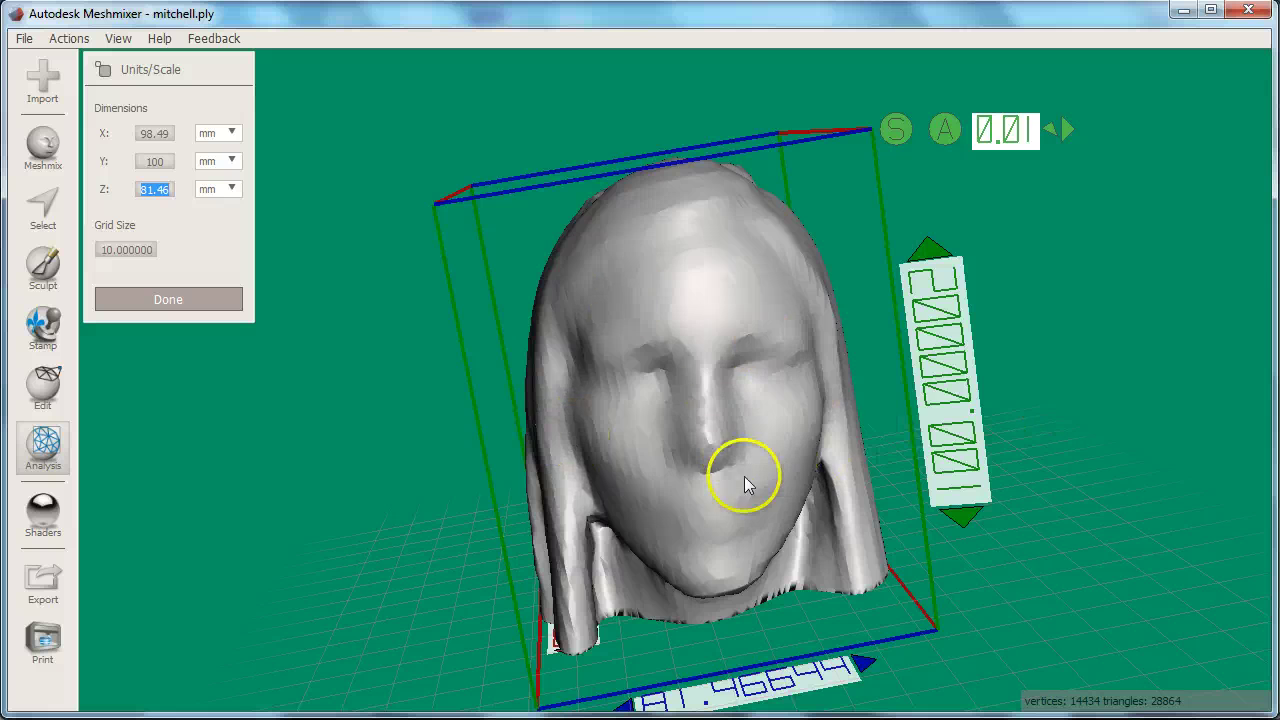
right_drag(637, 505, 794, 477)
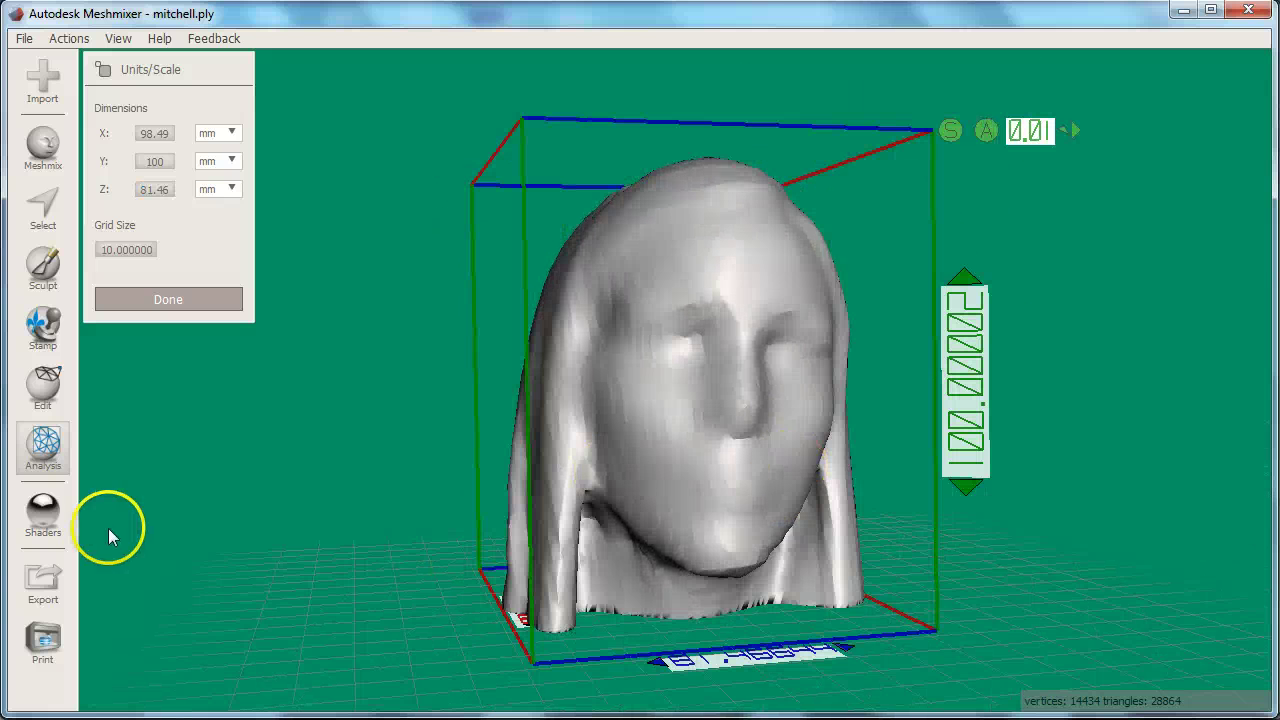
Step: Place the head on the MakerBot Replicator 2 bed in print preparation
click(45, 642)
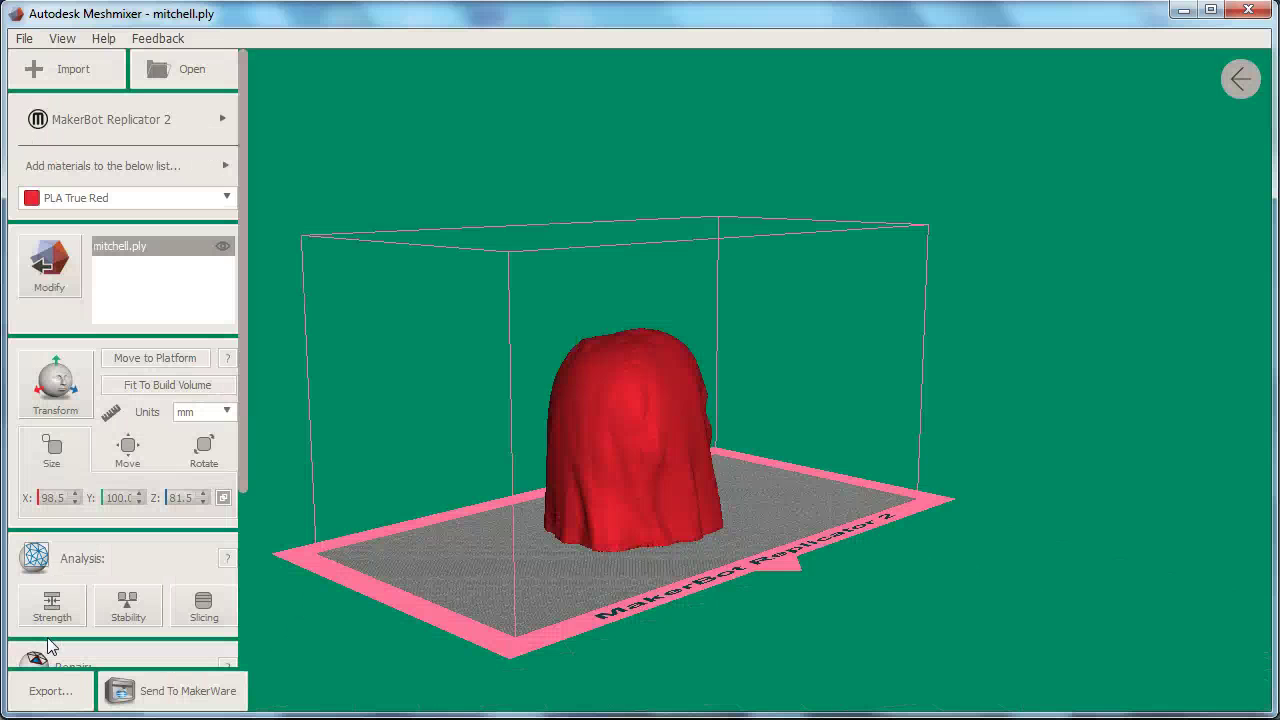
right_drag(892, 557, 449, 654)
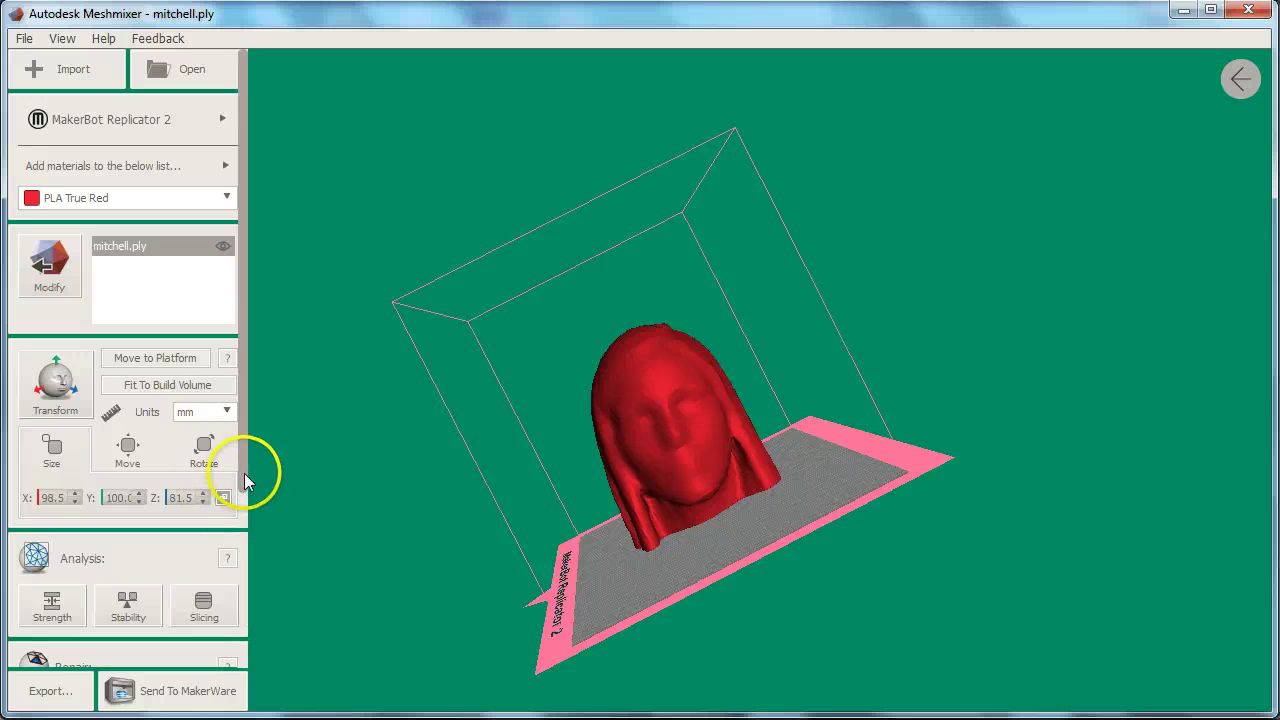
drag(244, 473, 237, 672)
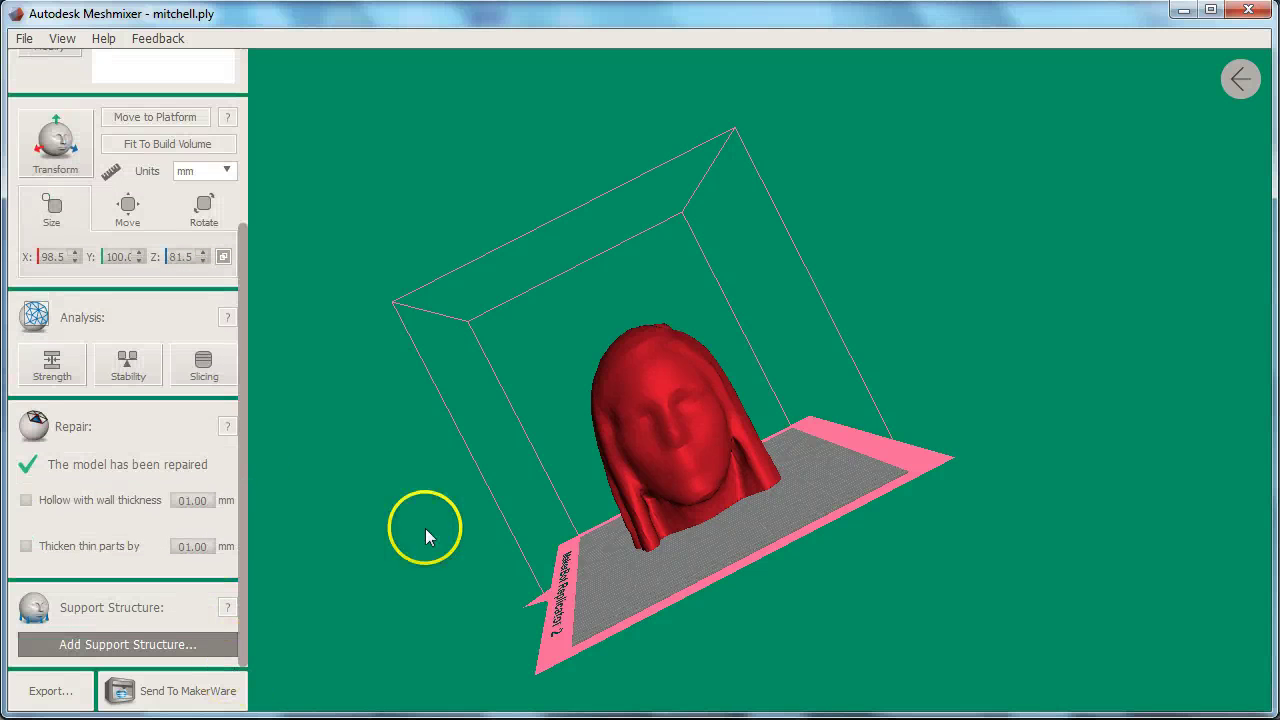
right_drag(763, 526, 602, 552)
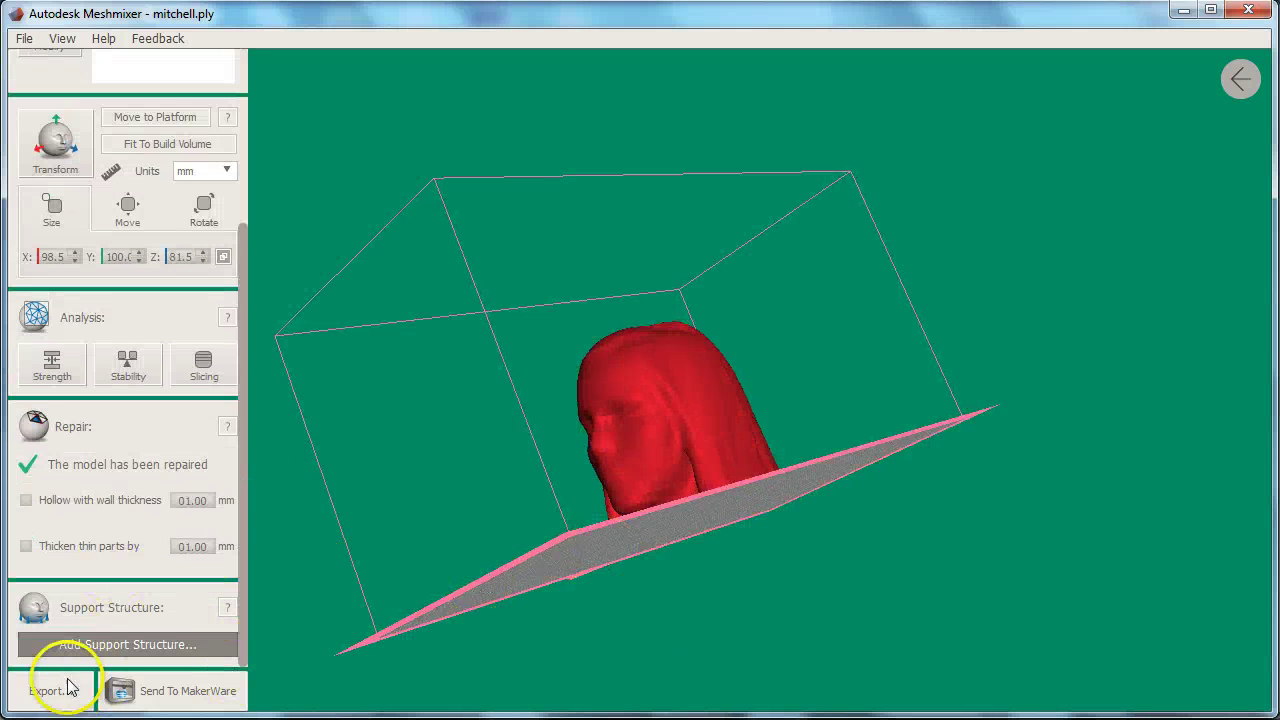
click(105, 644)
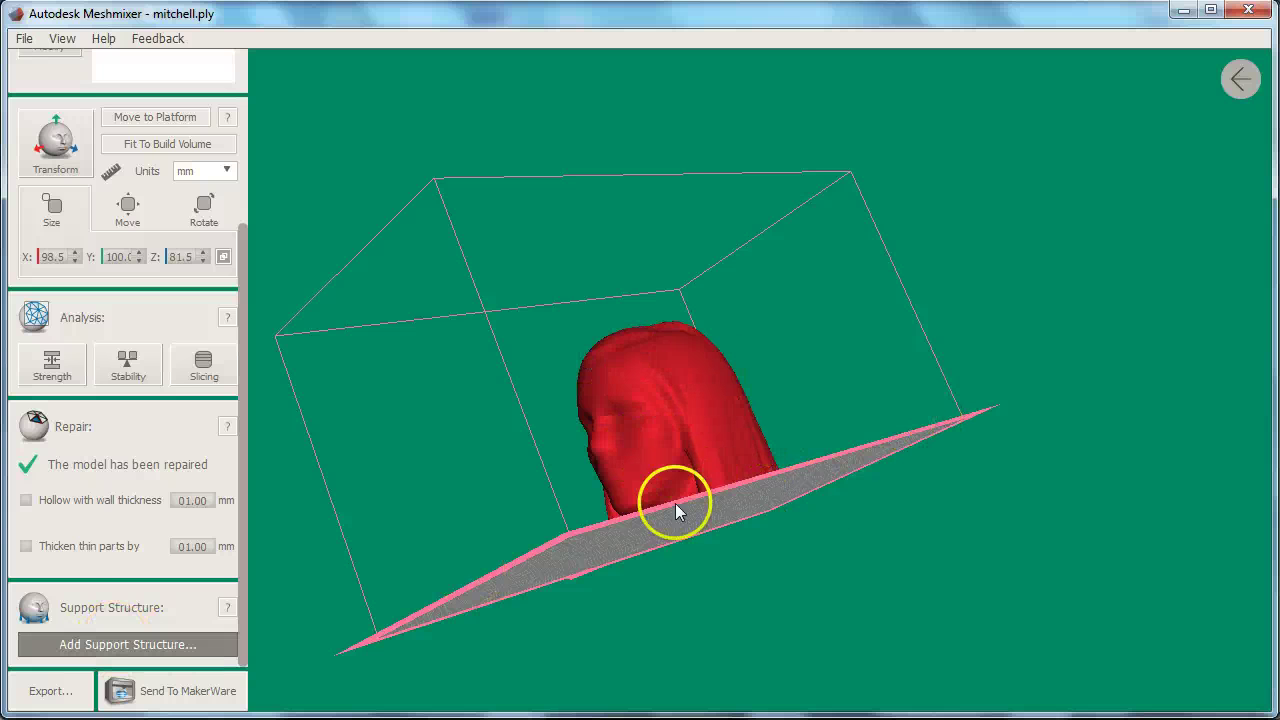
right_drag(674, 515, 700, 587)
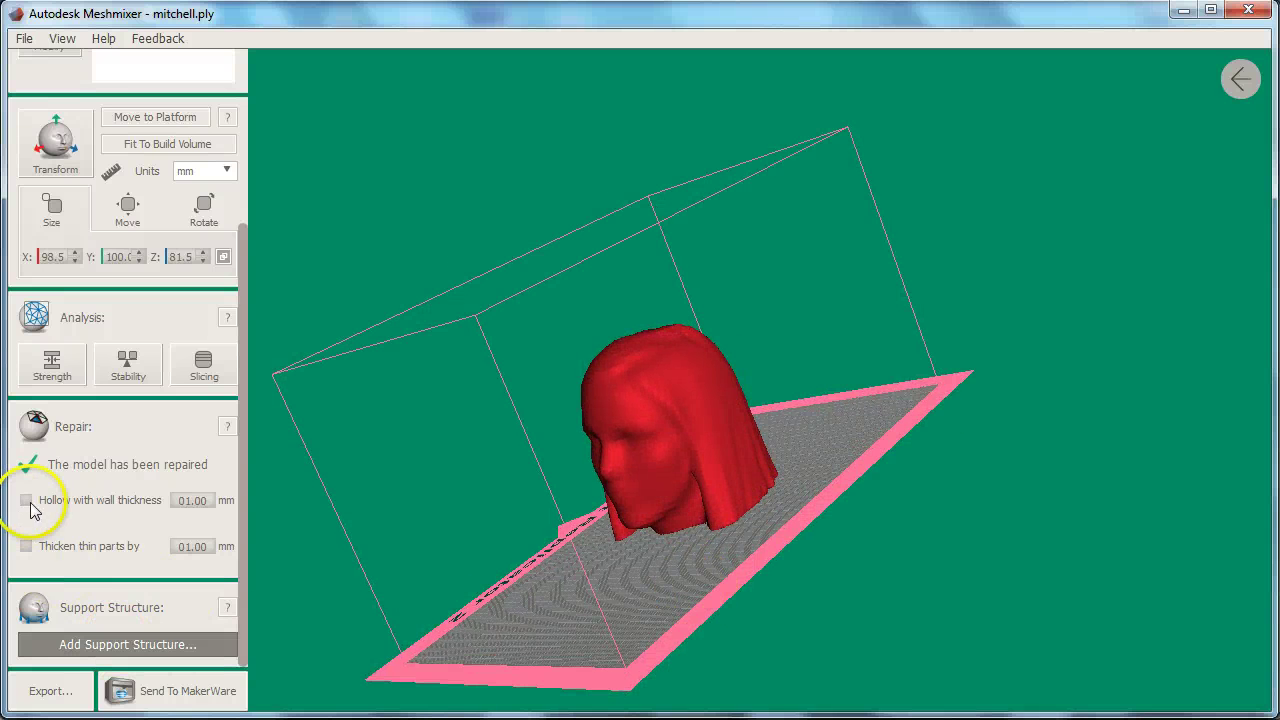
Step: Enable 'Hollow with wall thickness' at 1.00 mm for the head
click(212, 503)
click(27, 503)
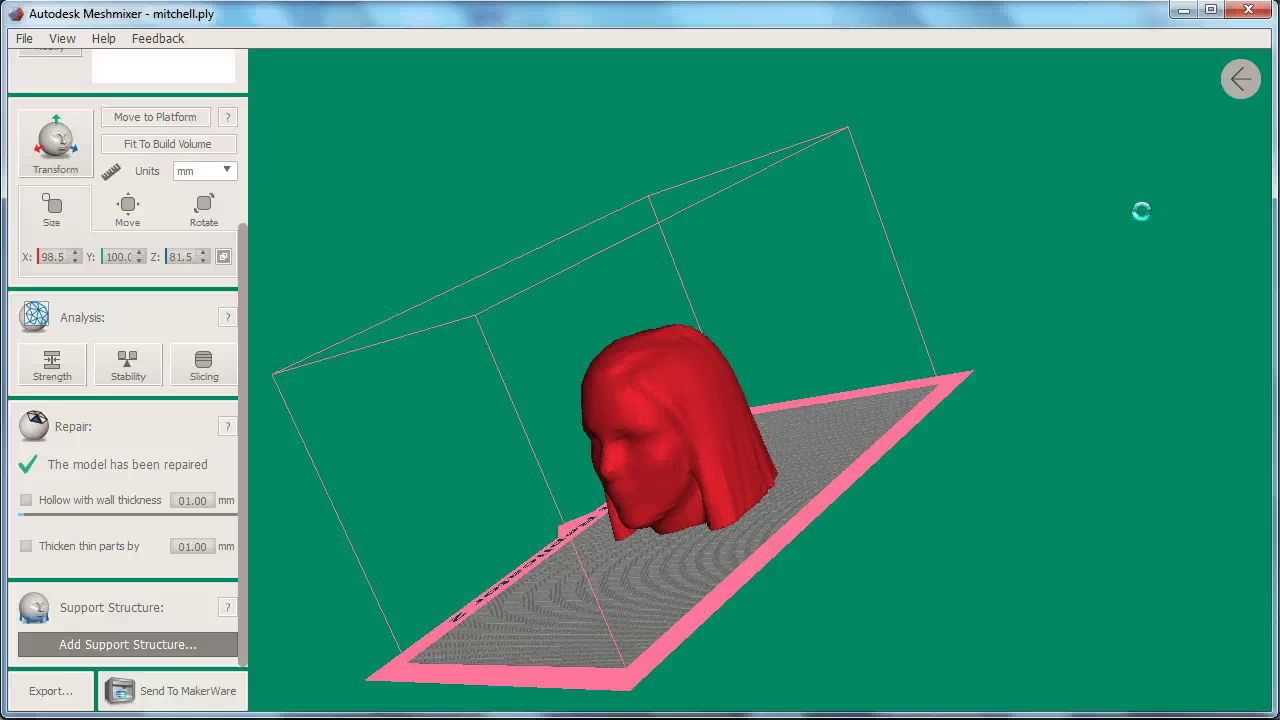
mouse_move(1141, 211)
mouse_down()
mouse_move(1029, 251)
mouse_move(1094, 414)
mouse_move(1094, 400)
mouse_move(910, 402)
mouse_up()
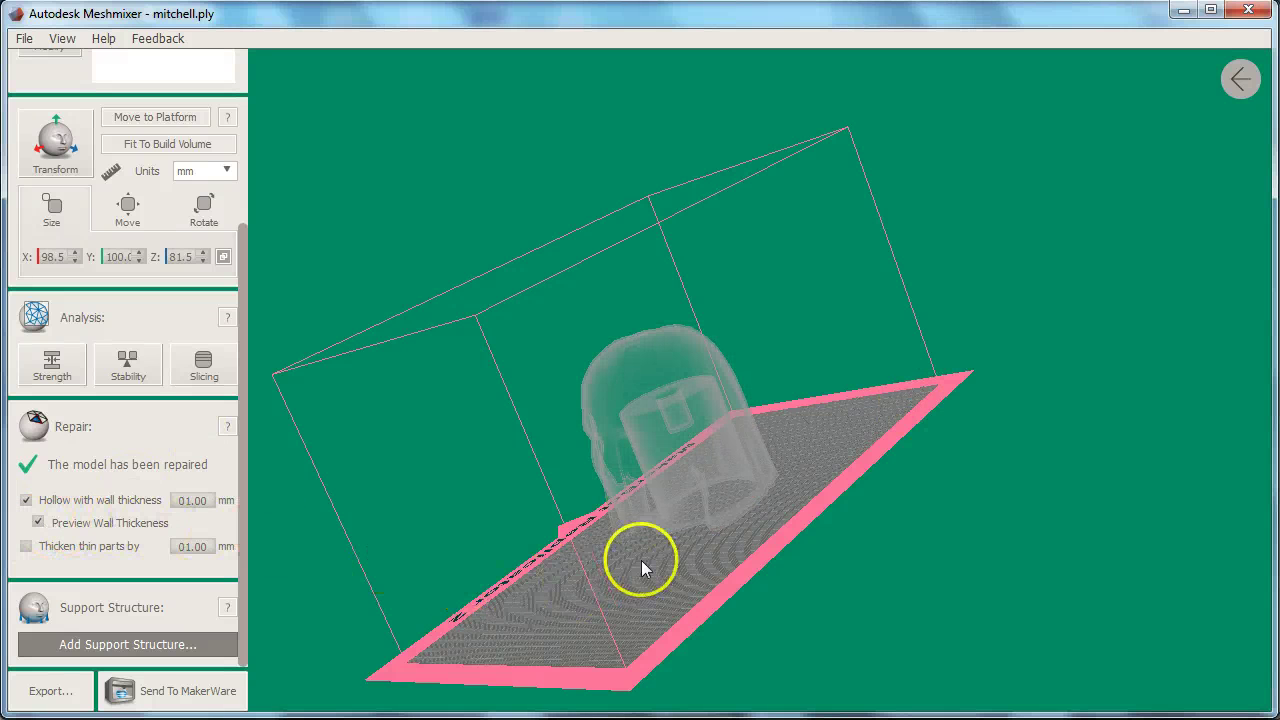
right_drag(737, 586, 629, 547)
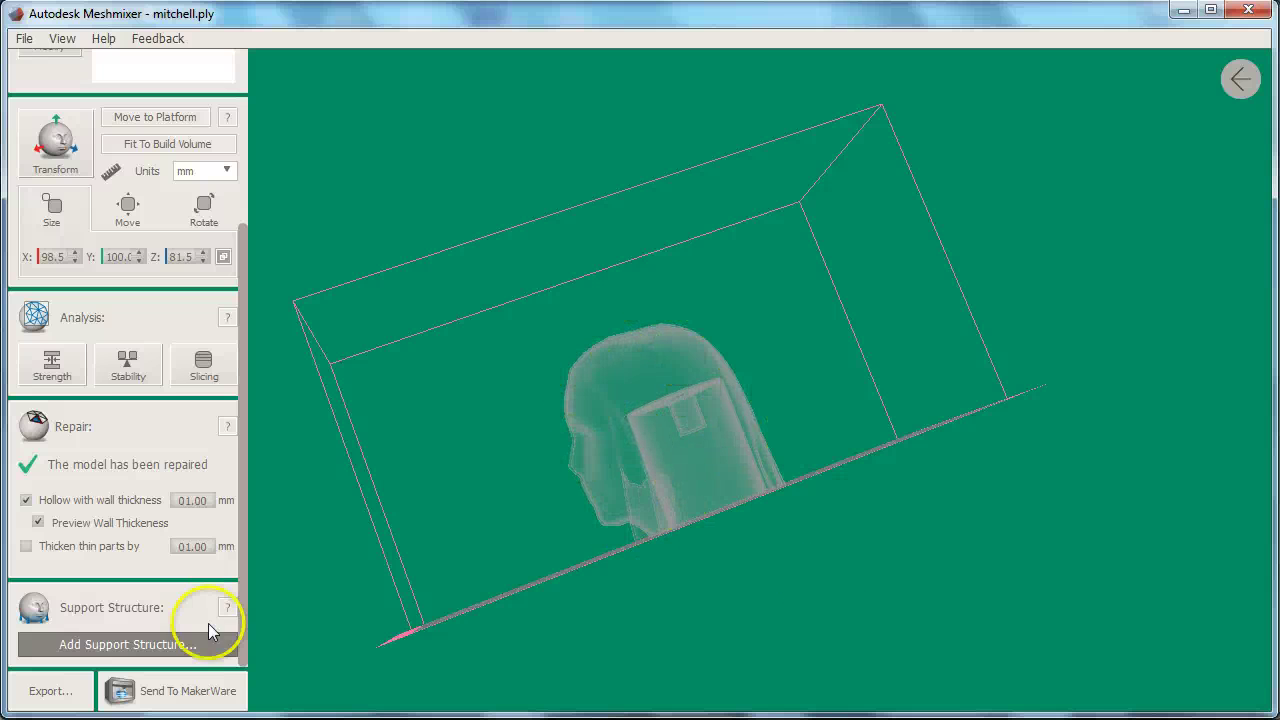
Step: Generate supports for all overhangs under the chin and neck at a 25° threshold, then inspect them
click(157, 660)
click(76, 354)
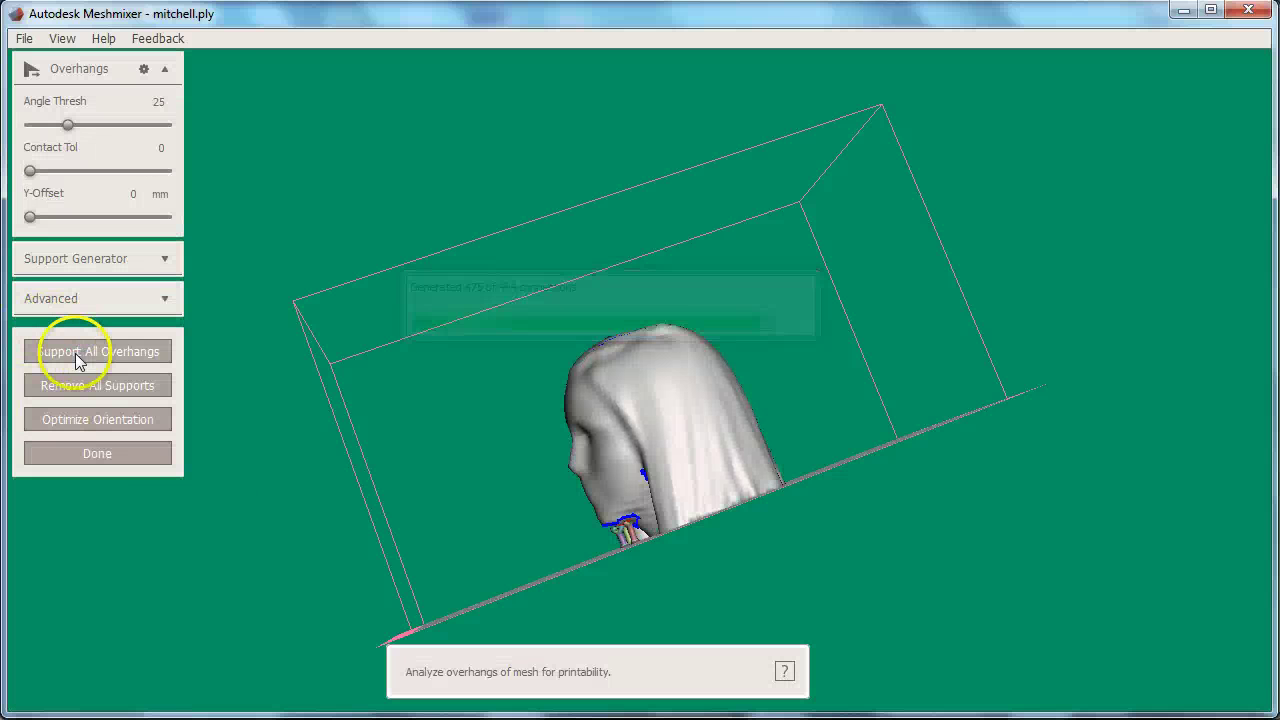
right_drag(665, 540, 863, 651)
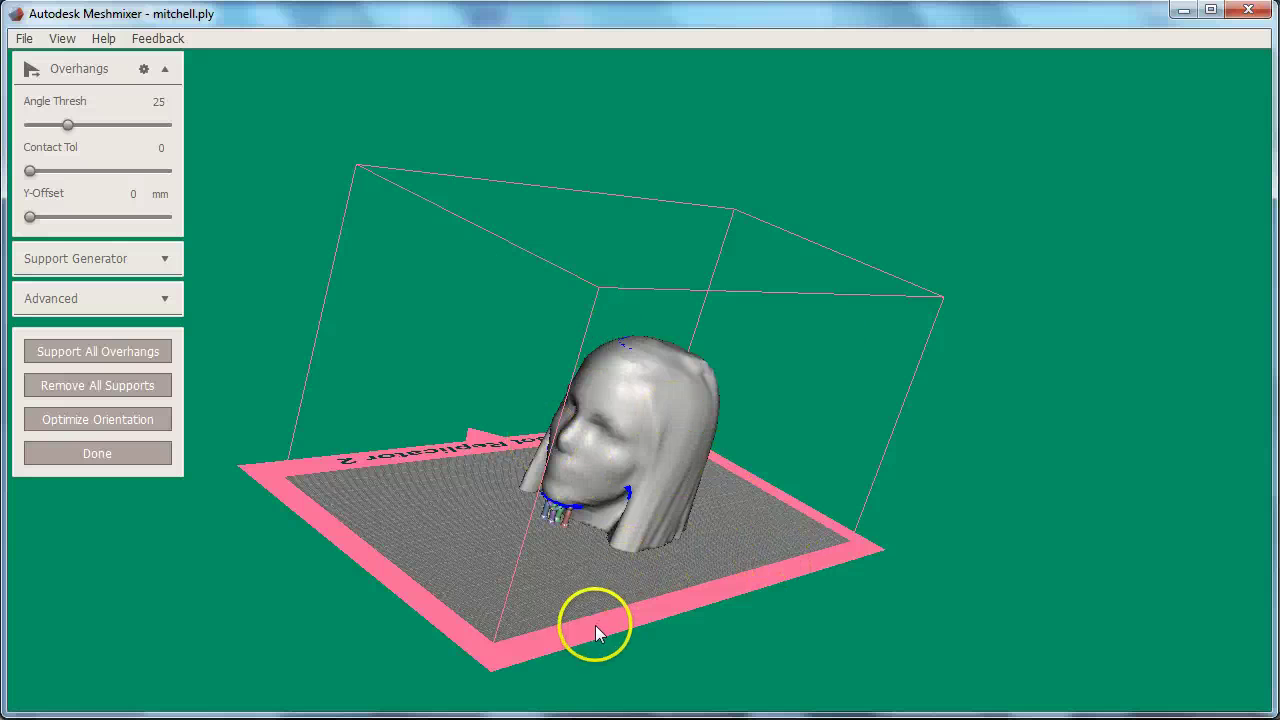
right_drag(575, 580, 467, 585)
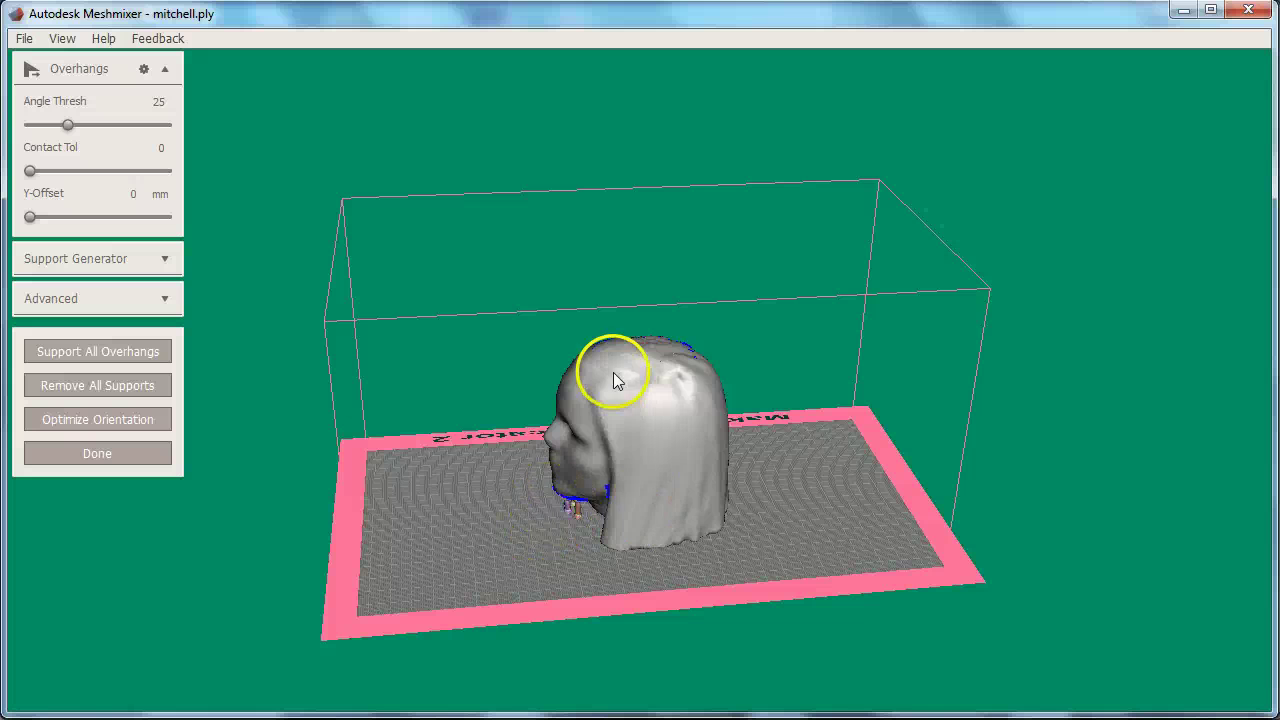
right_drag(777, 543, 865, 541)
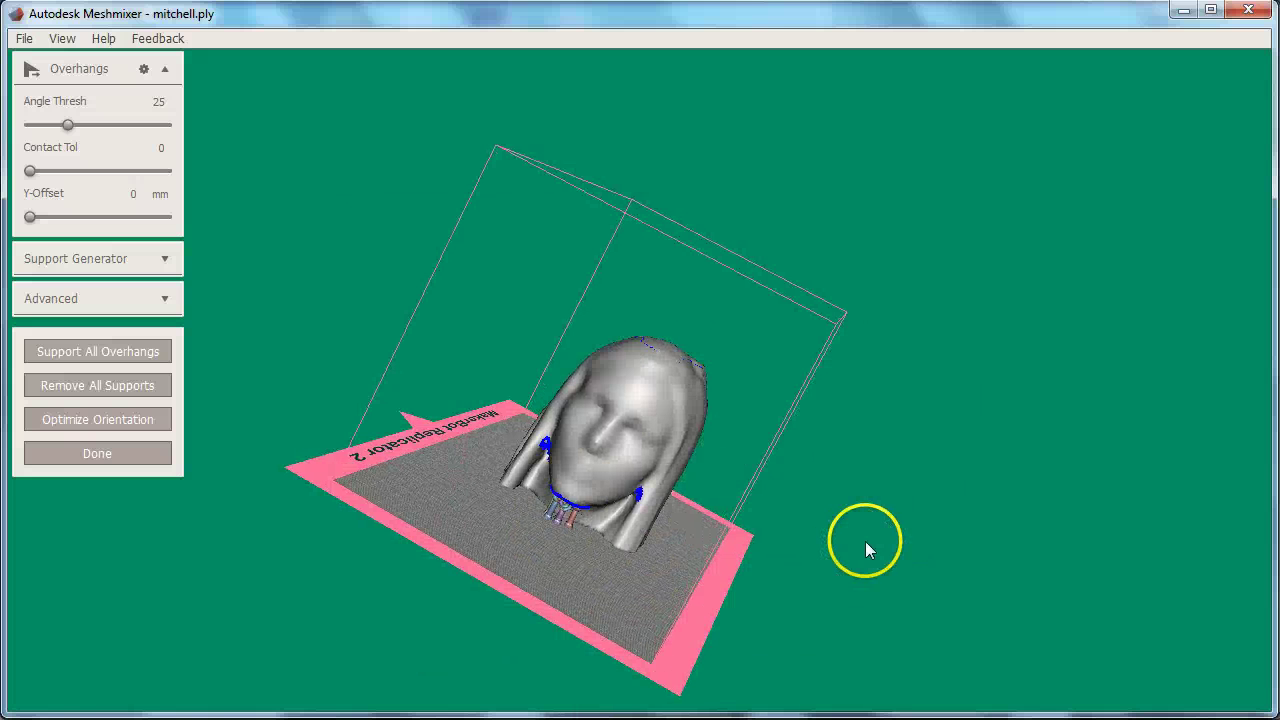